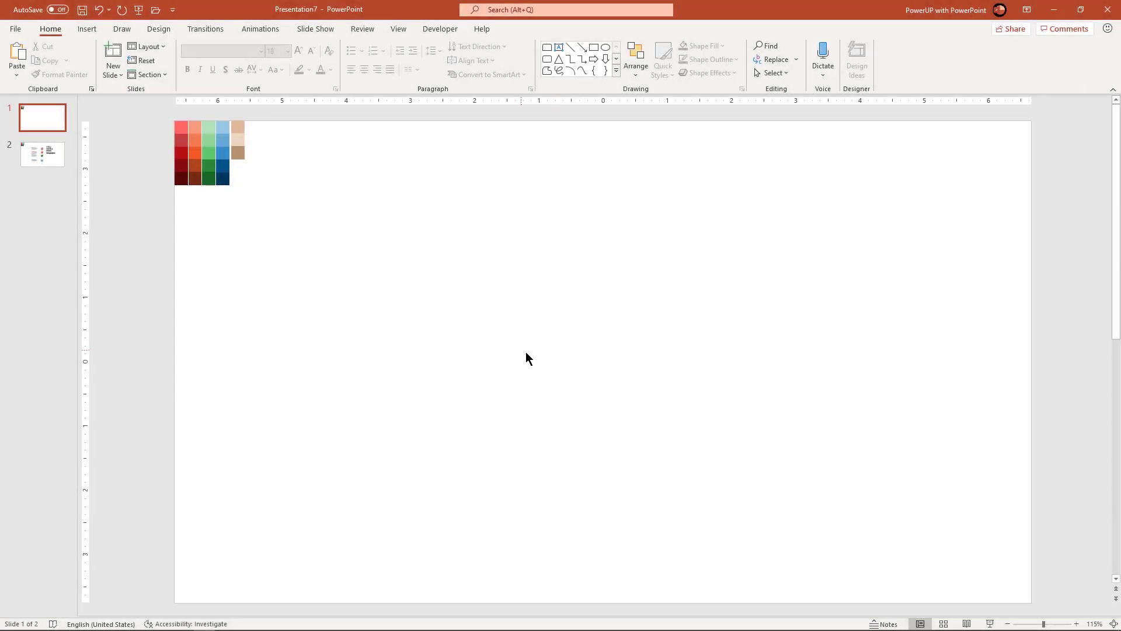
# Show the guides and give the slide background a two-stop radial gradient centred on the slide.
pyautogui.click(398, 29)
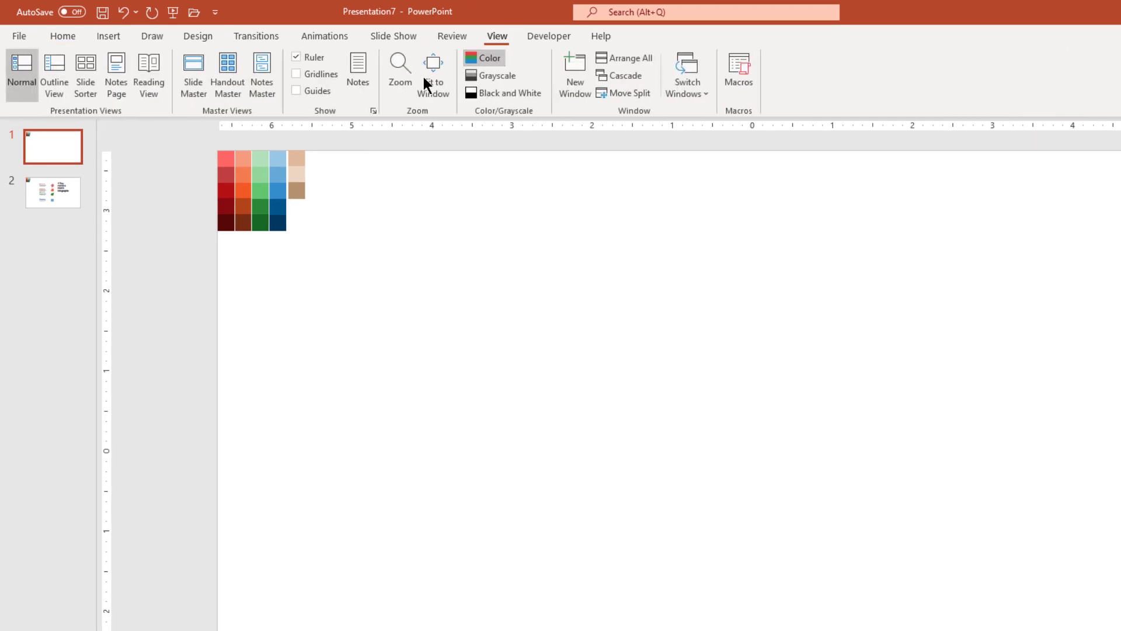
pyautogui.rightClick(693, 313)
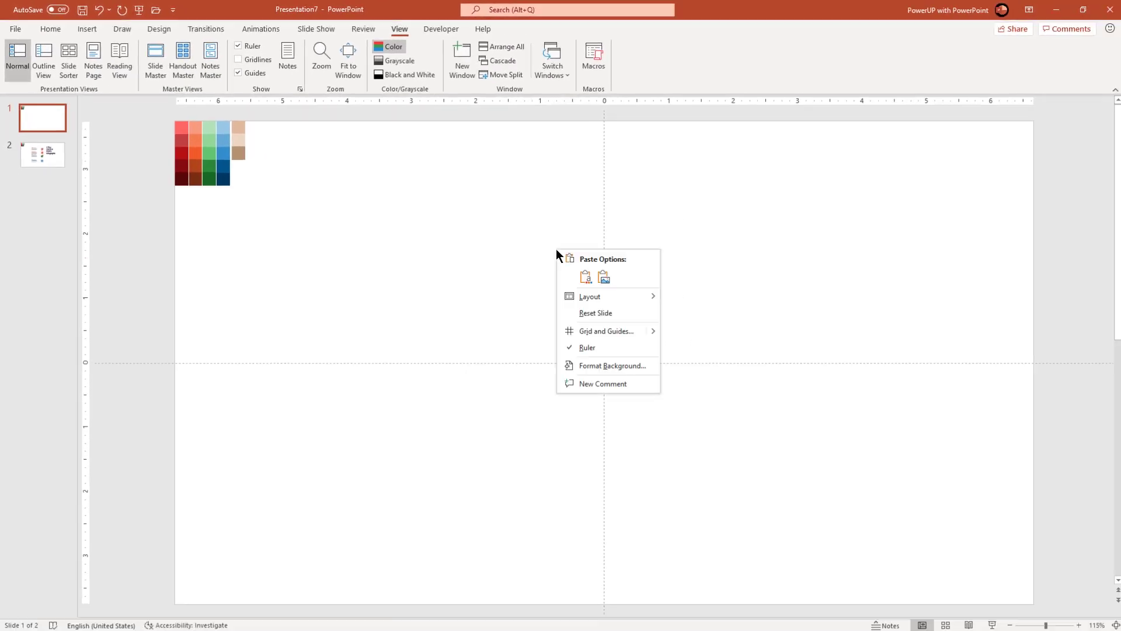
pyautogui.click(735, 451)
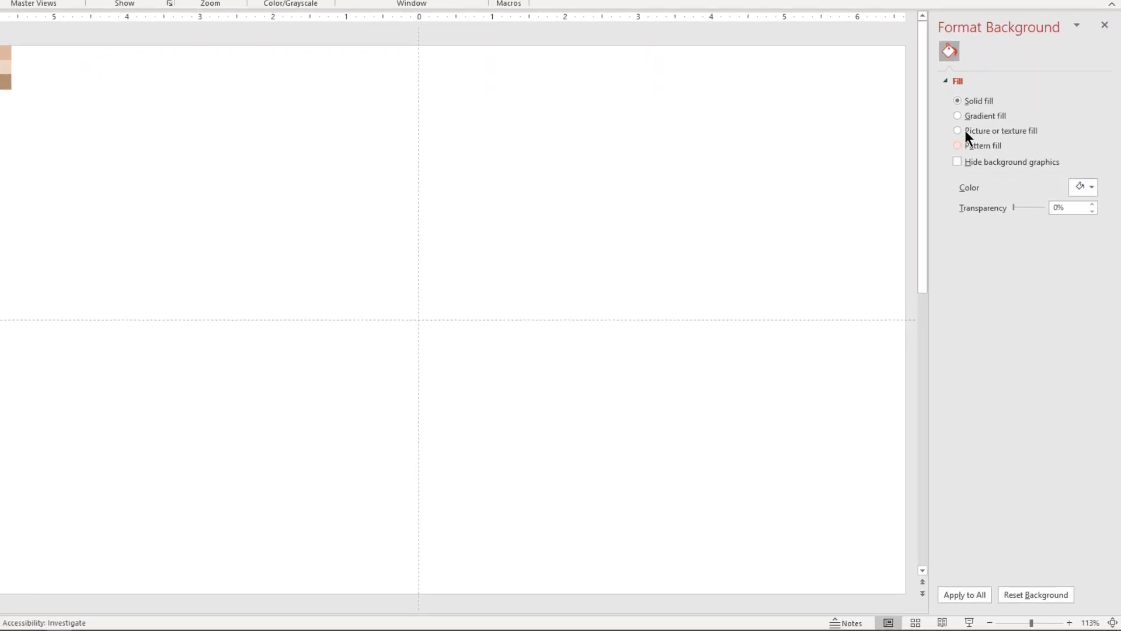
pyautogui.click(1061, 184)
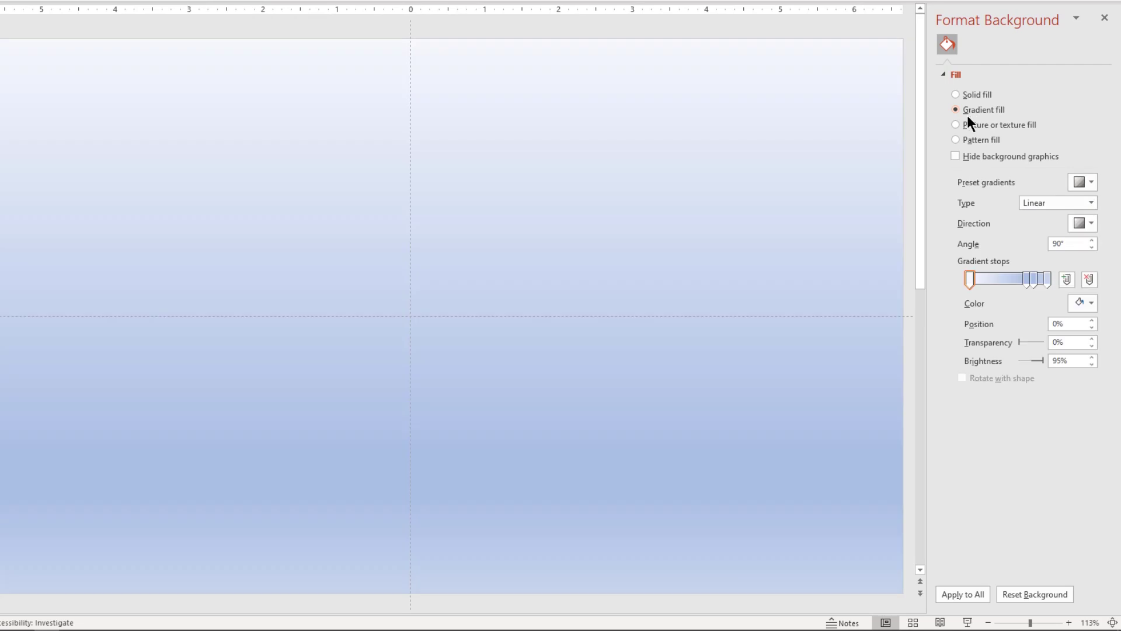
pyautogui.click(1090, 205)
pyautogui.click(1036, 229)
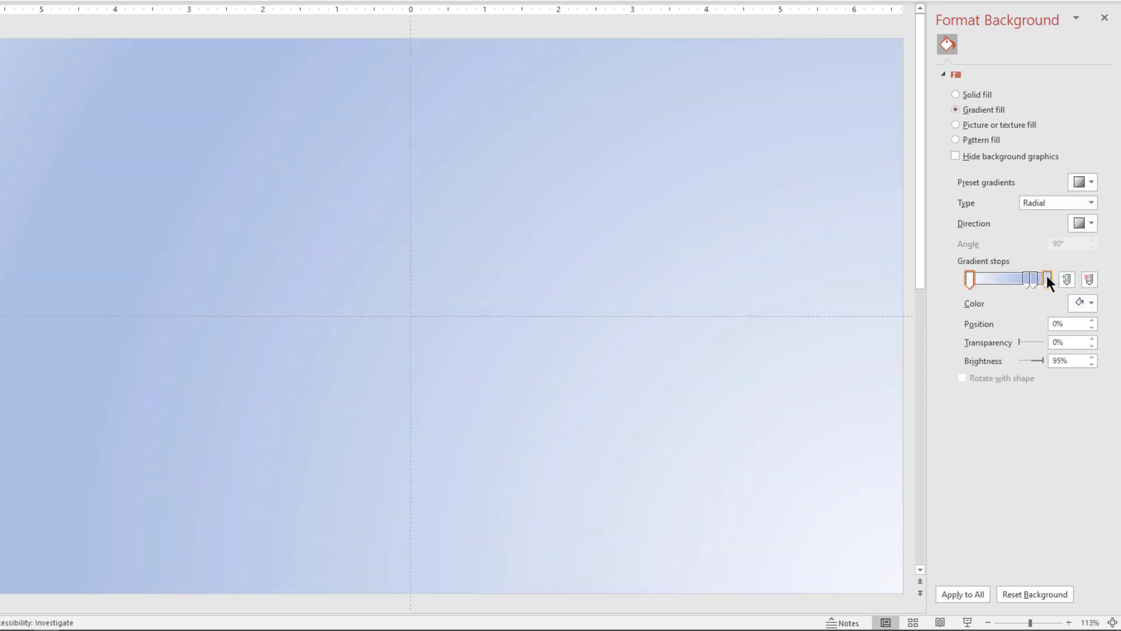
pyautogui.click(1047, 277)
pyautogui.click(1090, 279)
pyautogui.click(1089, 279)
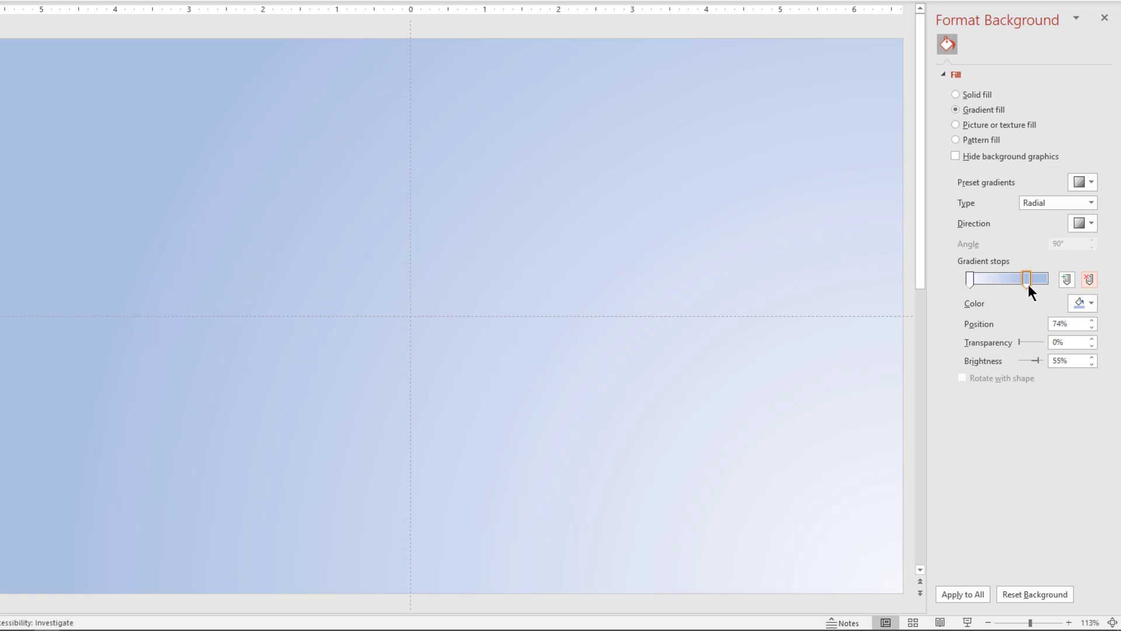
pyautogui.moveTo(1029, 285); pyautogui.dragTo(1049, 288)
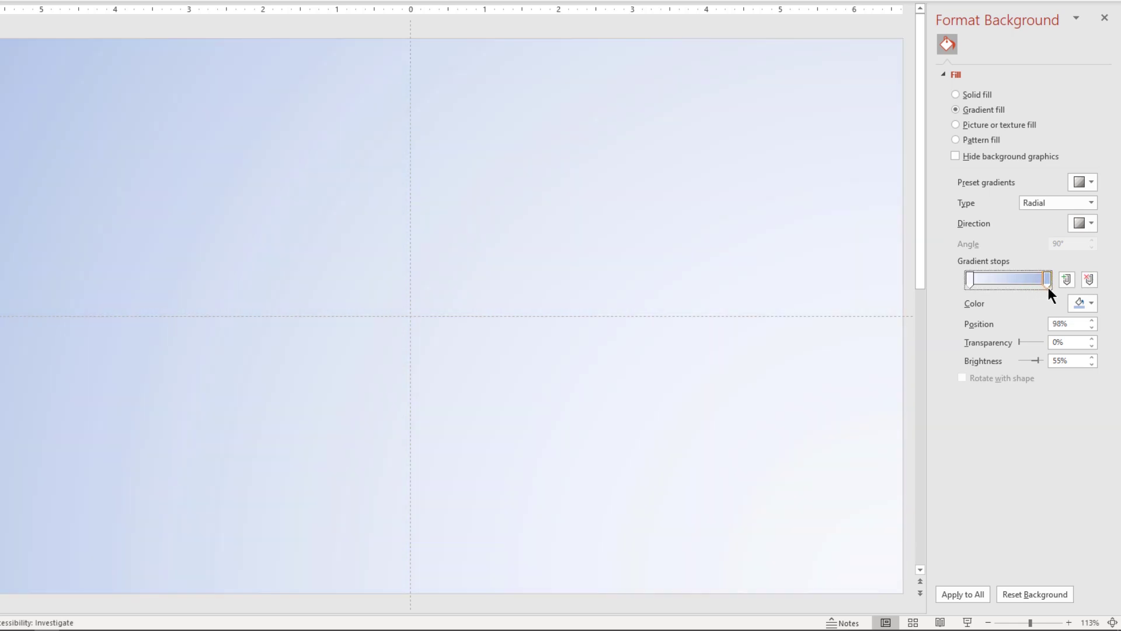
pyautogui.click(1089, 225)
pyautogui.click(1042, 249)
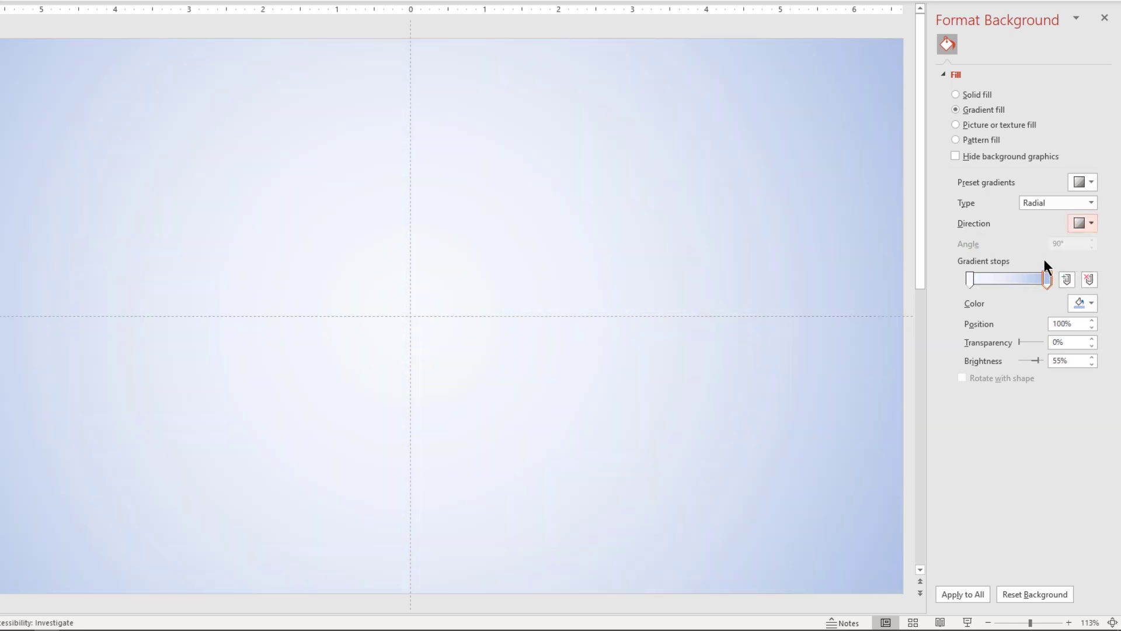
# Colour the outer gradient stop a custom grey-green (#708280) for the slide edges.
pyautogui.click(1090, 303)
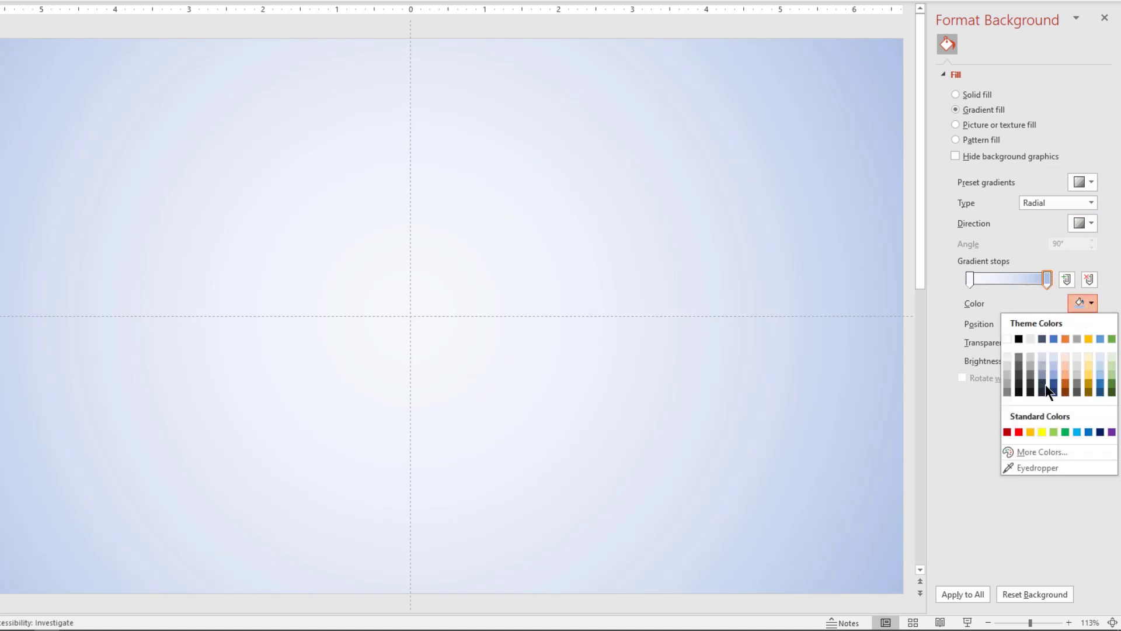
pyautogui.click(1032, 454)
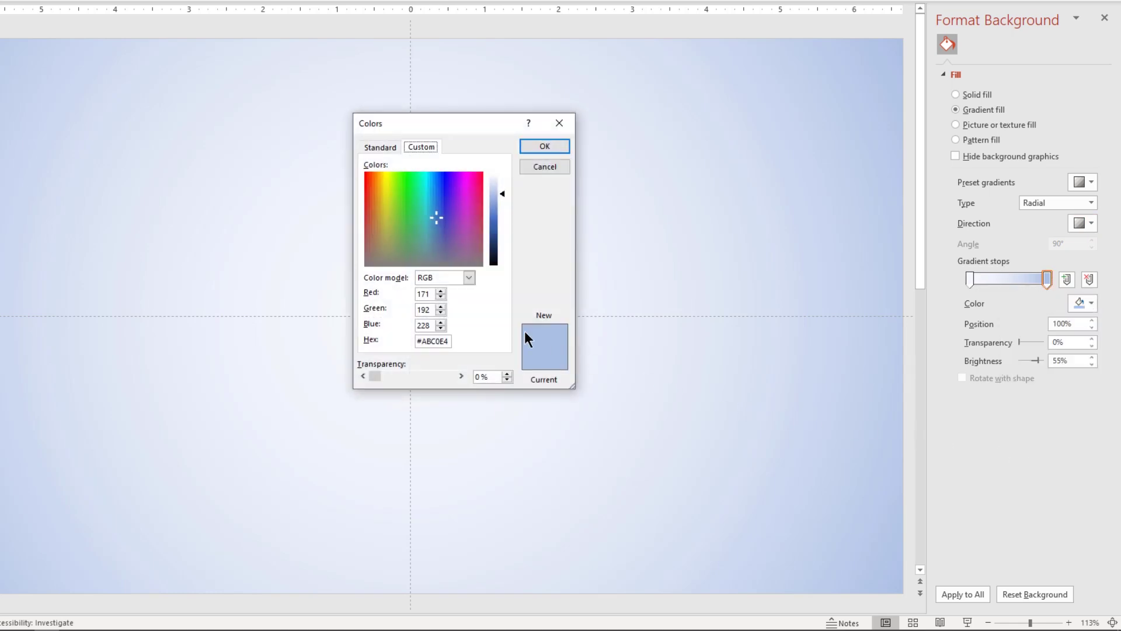
pyautogui.click(420, 258)
pyautogui.click(423, 256)
pyautogui.click(499, 216)
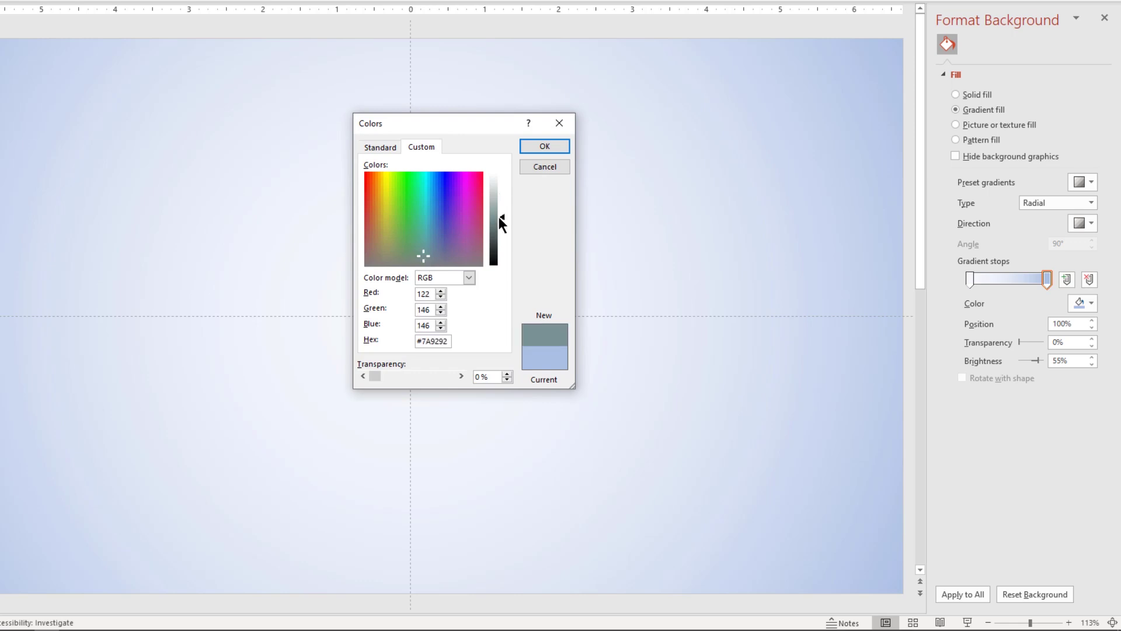
pyautogui.click(422, 259)
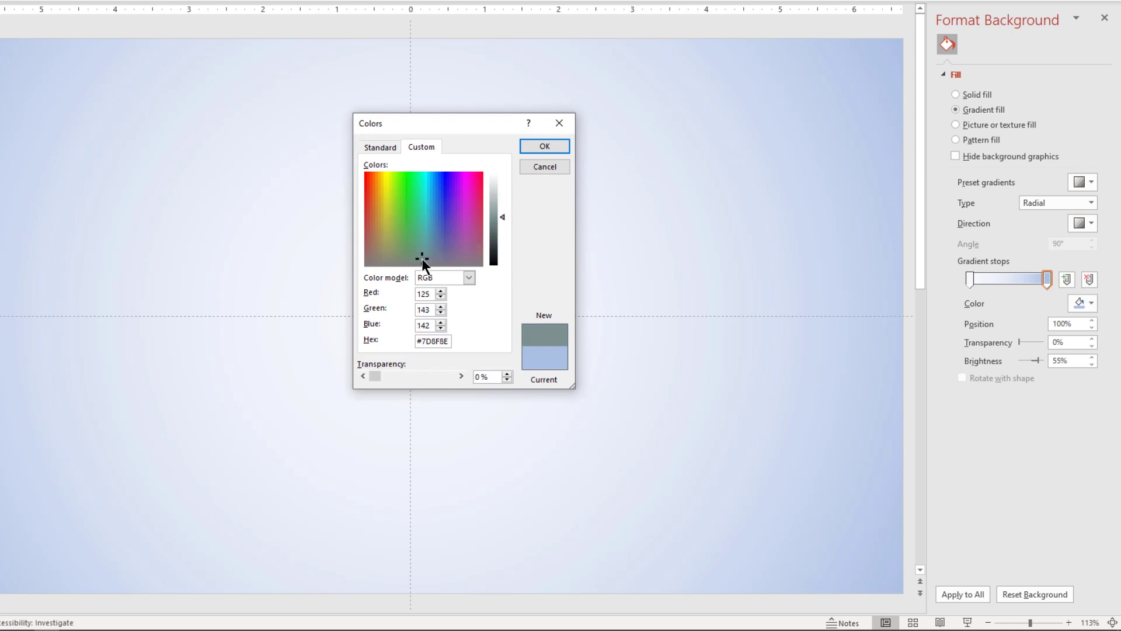
pyautogui.click(494, 225)
pyautogui.moveTo(497, 223); pyautogui.dragTo(503, 220)
pyautogui.click(545, 149)
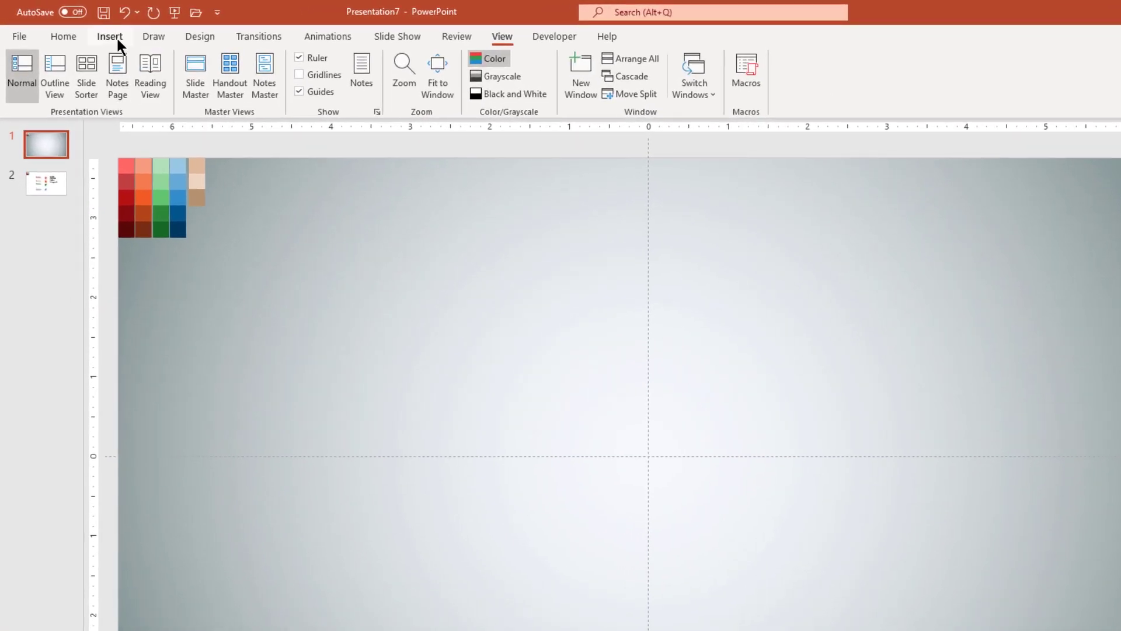
# Draw a tall rectangle centred on the vertical guide, with no outline.
pyautogui.click(117, 36)
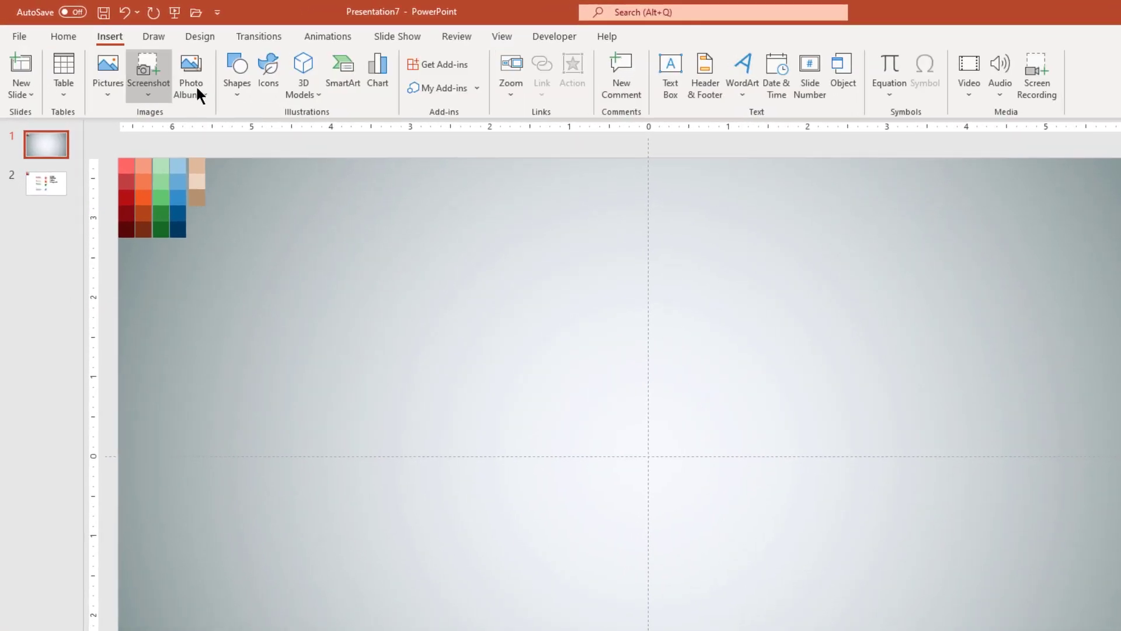
pyautogui.click(232, 99)
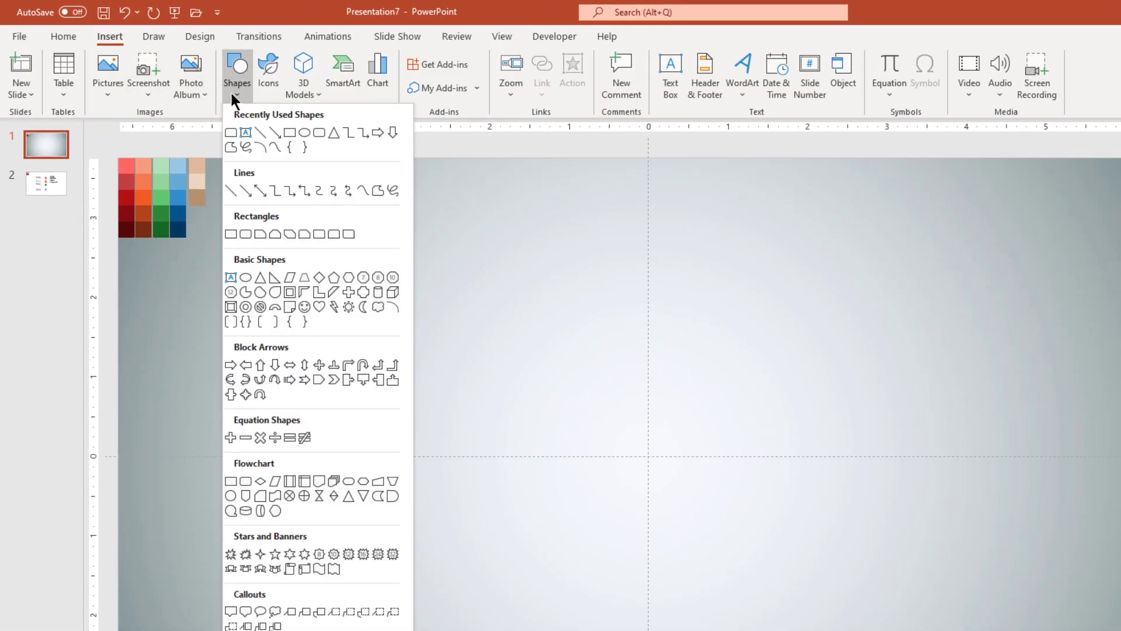
pyautogui.click(290, 133)
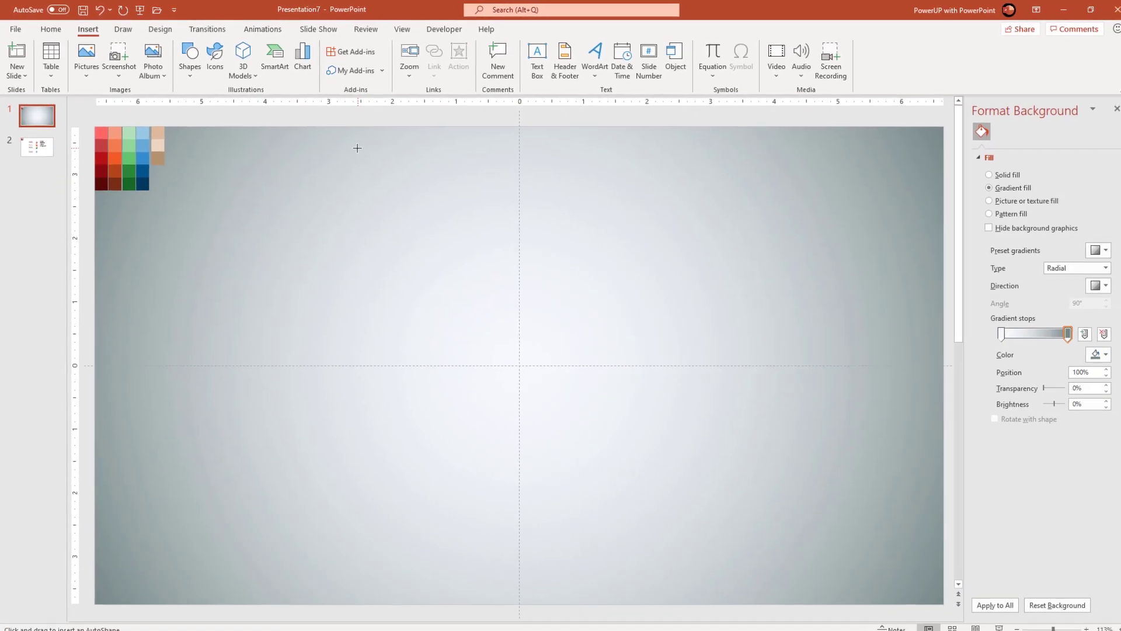
pyautogui.moveTo(357, 149)
pyautogui.mouseDown()
pyautogui.moveTo(639, 485)
pyautogui.moveTo(687, 579)
pyautogui.mouseUp()
pyautogui.moveTo(614, 444); pyautogui.dragTo(613, 441)
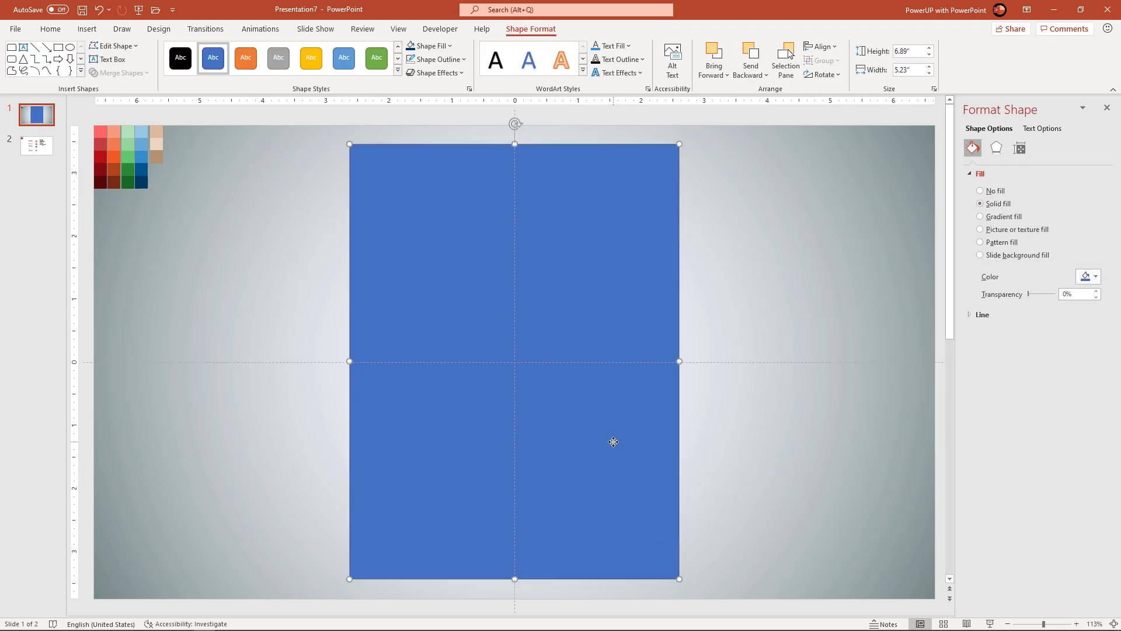
pyautogui.click(443, 60)
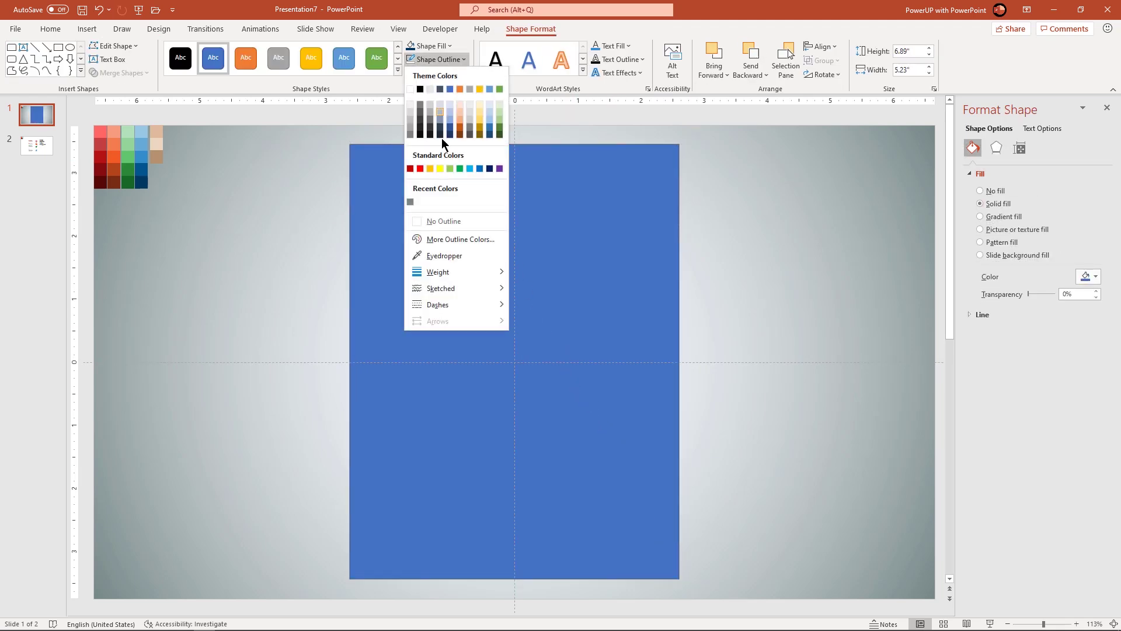
pyautogui.click(448, 222)
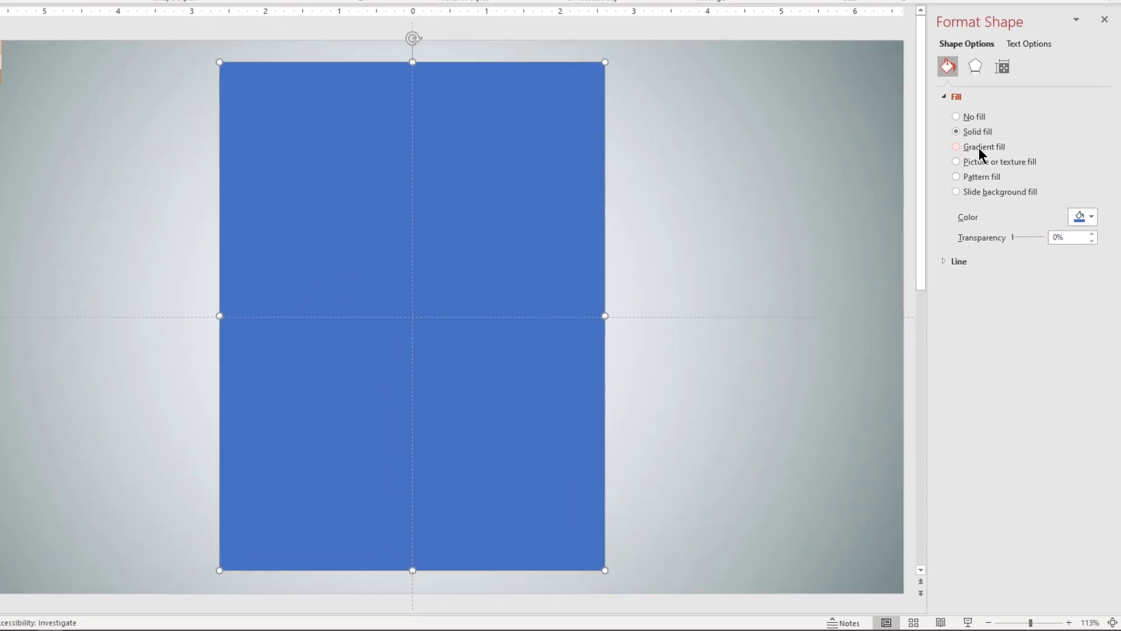
# Fill the rectangle with a 180° linear gradient, white on the left stop and light grey on the right.
pyautogui.click(1000, 217)
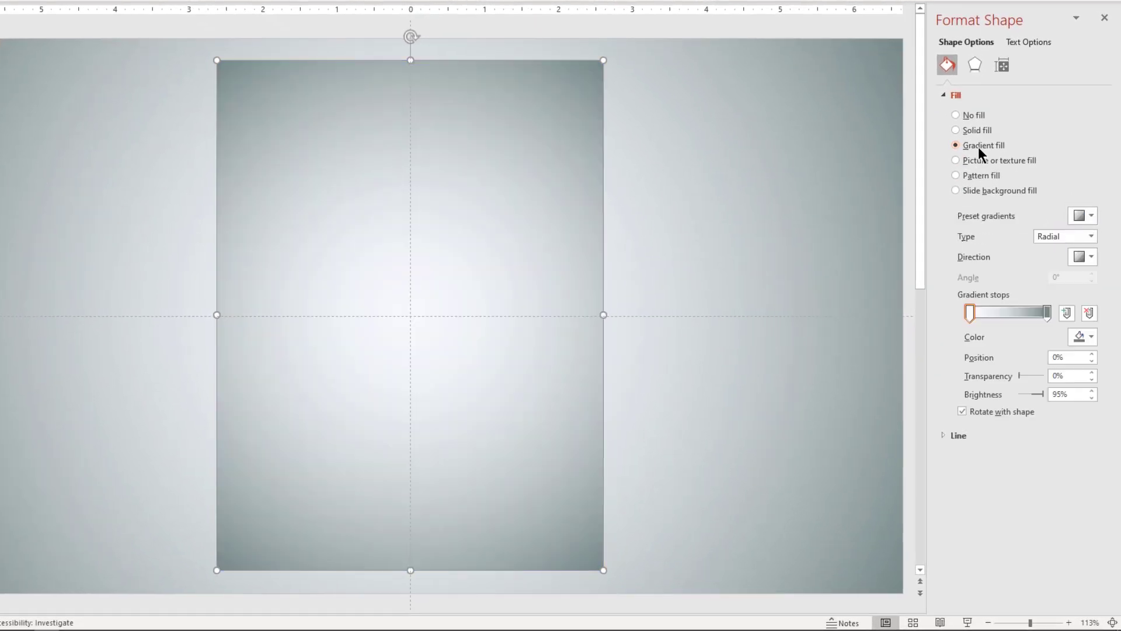
pyautogui.click(1089, 236)
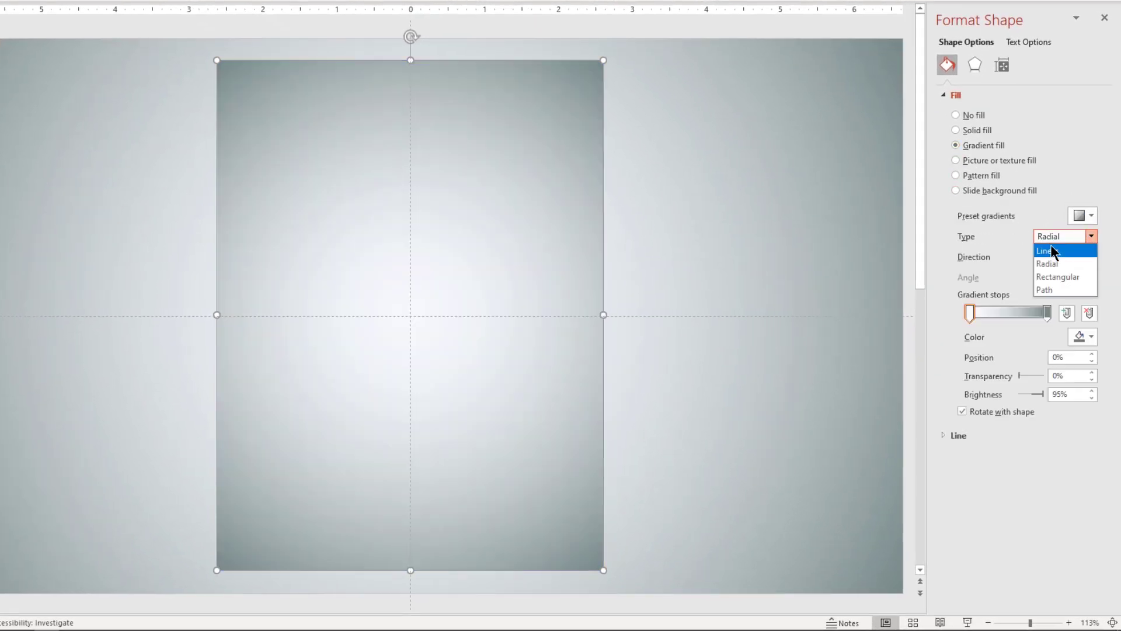
pyautogui.click(1050, 245)
pyautogui.click(1089, 257)
pyautogui.click(1096, 281)
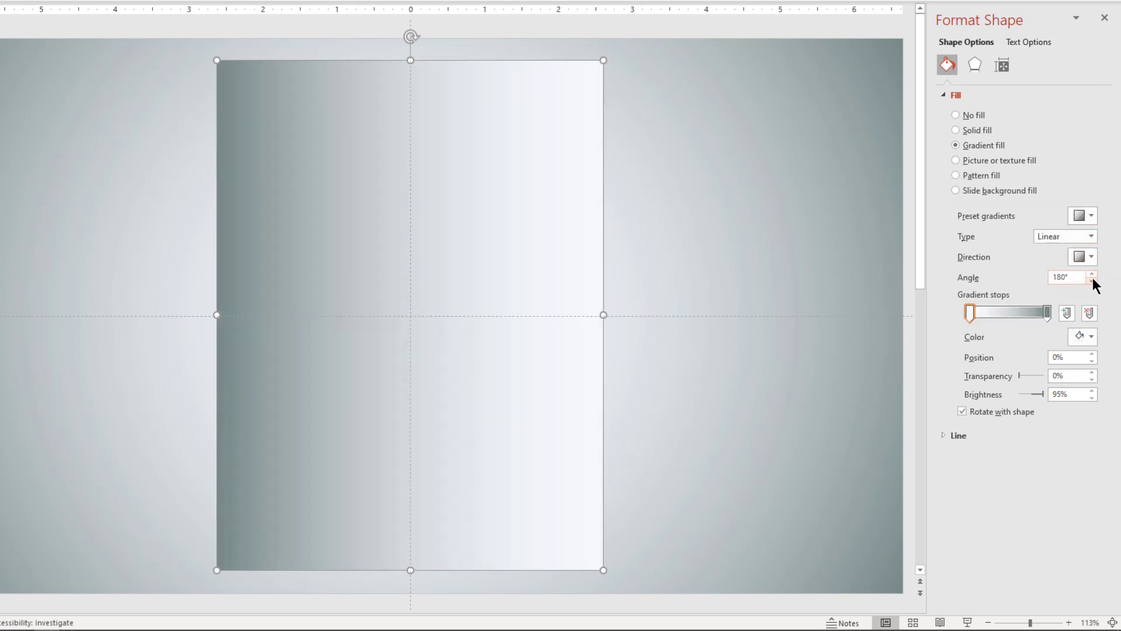
pyautogui.click(1048, 316)
pyautogui.click(1082, 335)
pyautogui.click(1005, 399)
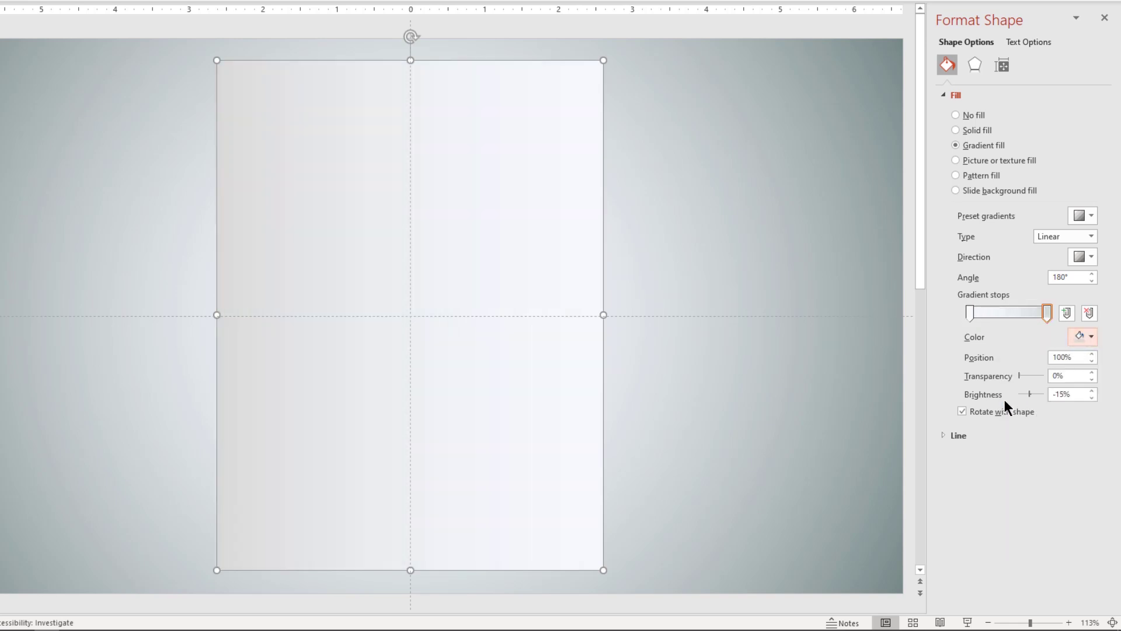
pyautogui.click(970, 314)
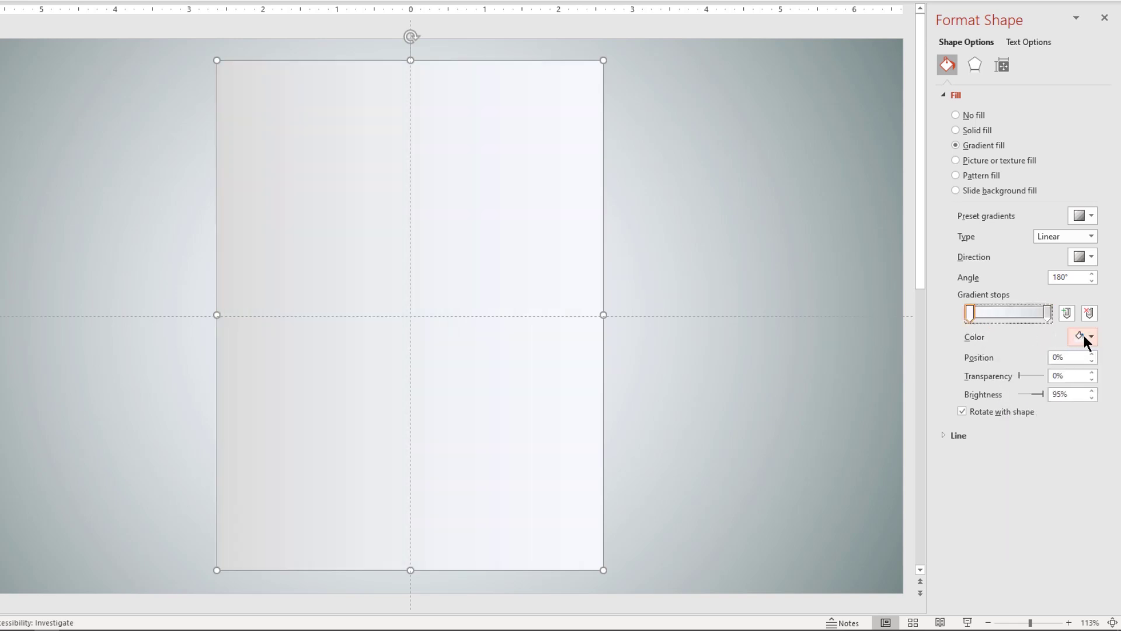
pyautogui.click(1085, 335)
pyautogui.click(1004, 372)
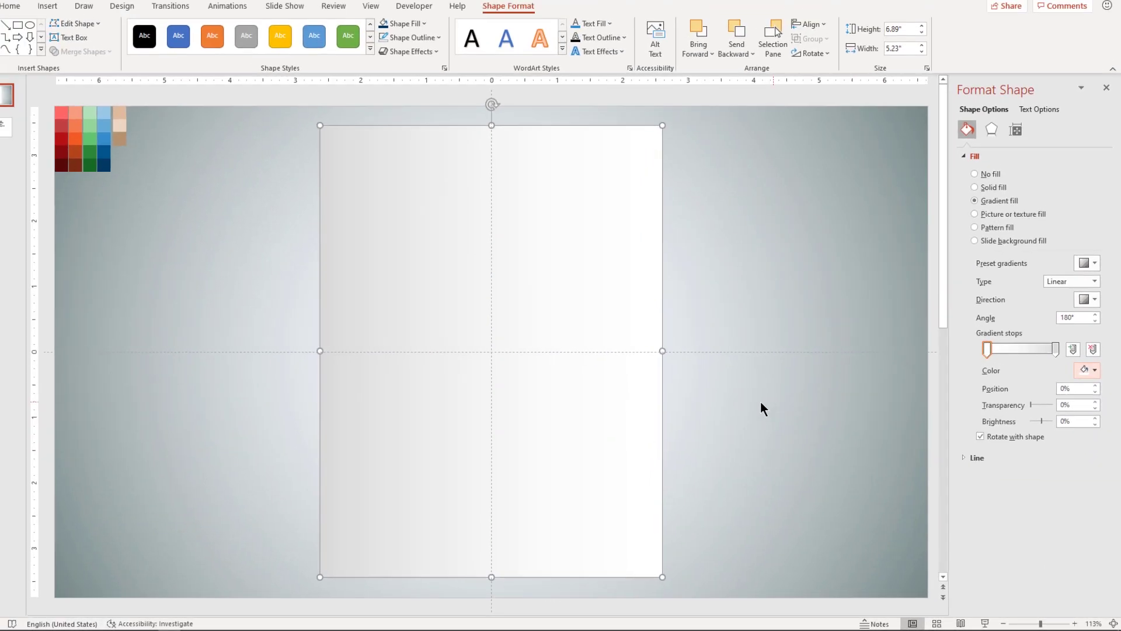
pyautogui.click(708, 374)
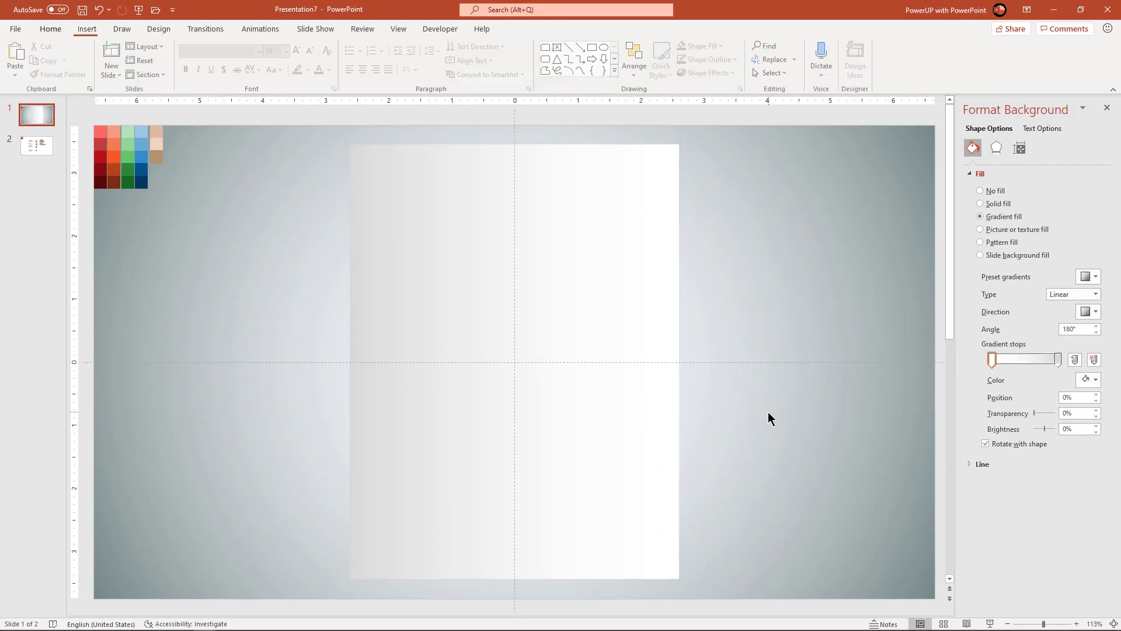
# Edit the rectangle's points and curve its top edge from both corners.
pyautogui.rightClick(528, 453)
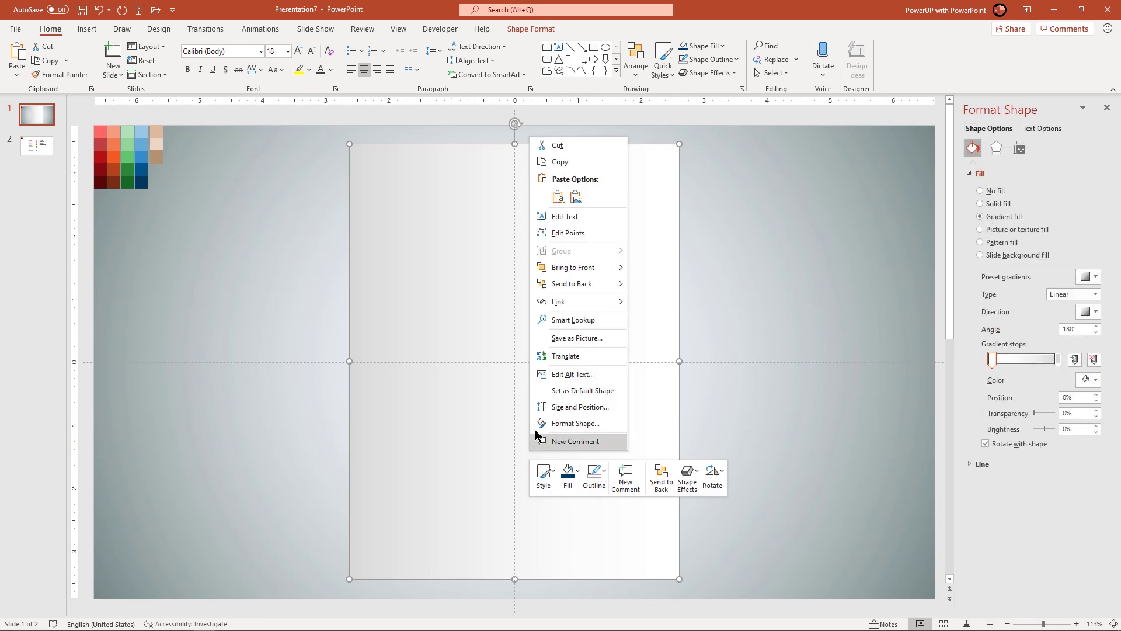
pyautogui.click(559, 236)
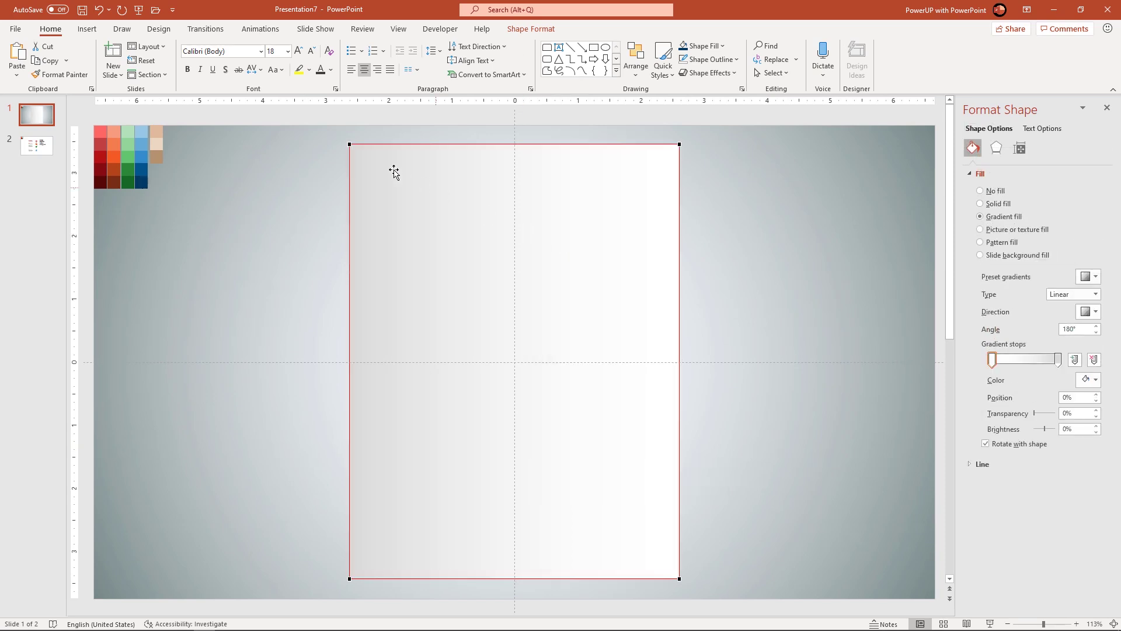
pyautogui.click(349, 143)
pyautogui.moveTo(459, 143); pyautogui.dragTo(515, 135)
pyautogui.click(680, 145)
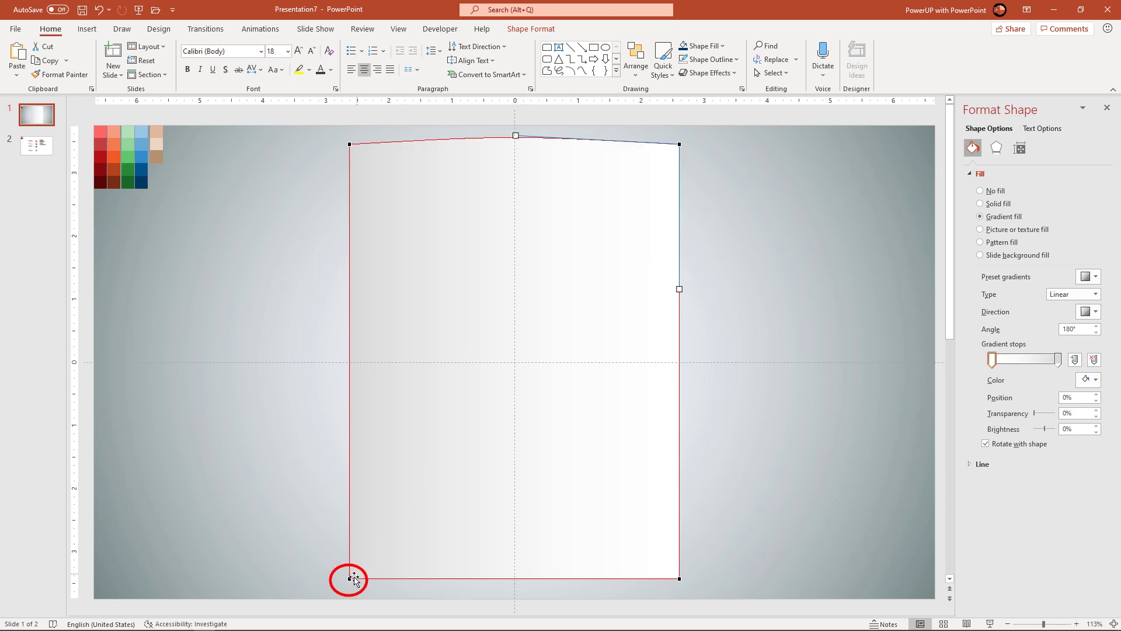
# Curve the rectangle's bottom edge from both corners and finish point editing.
pyautogui.click(350, 578)
pyautogui.moveTo(460, 578); pyautogui.dragTo(515, 570)
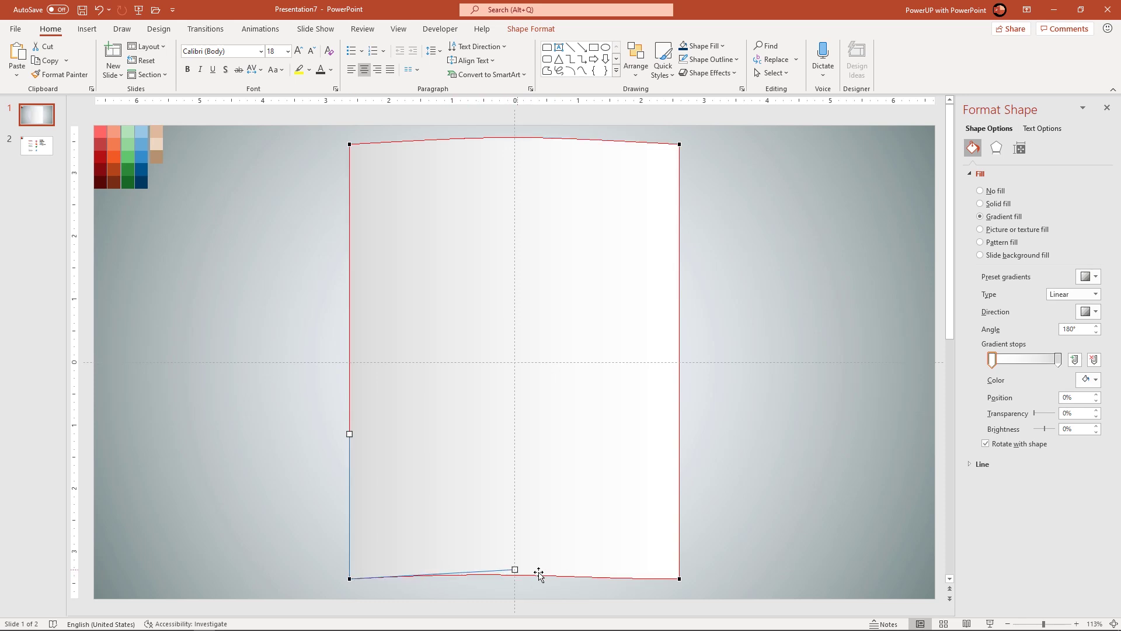
pyautogui.click(677, 579)
pyautogui.moveTo(570, 579); pyautogui.dragTo(517, 571)
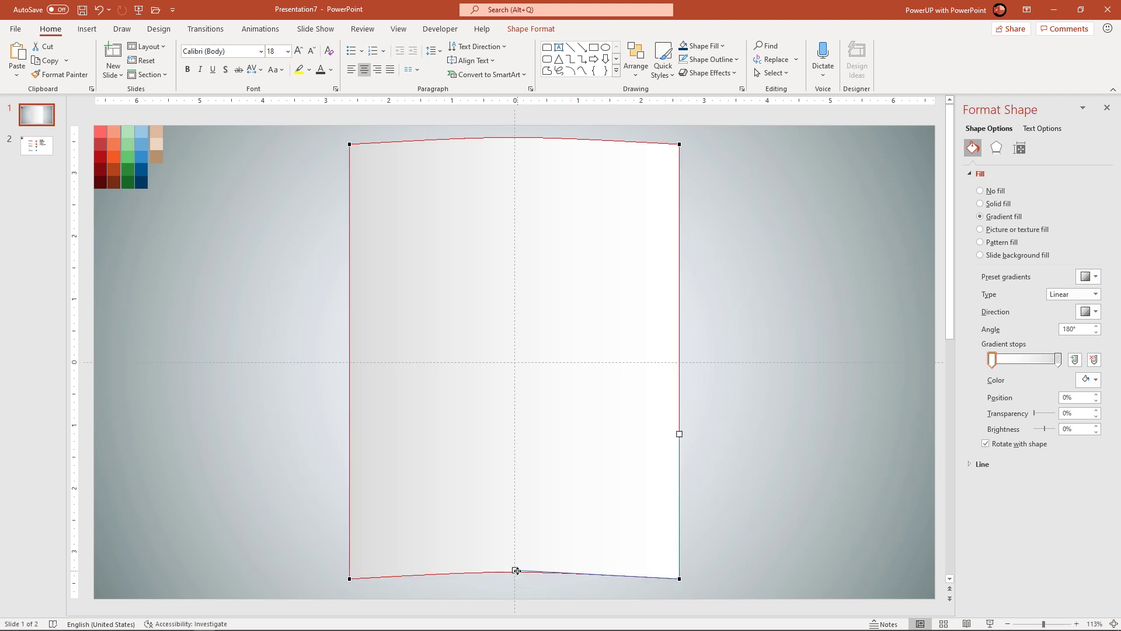
pyautogui.click(739, 523)
pyautogui.click(642, 500)
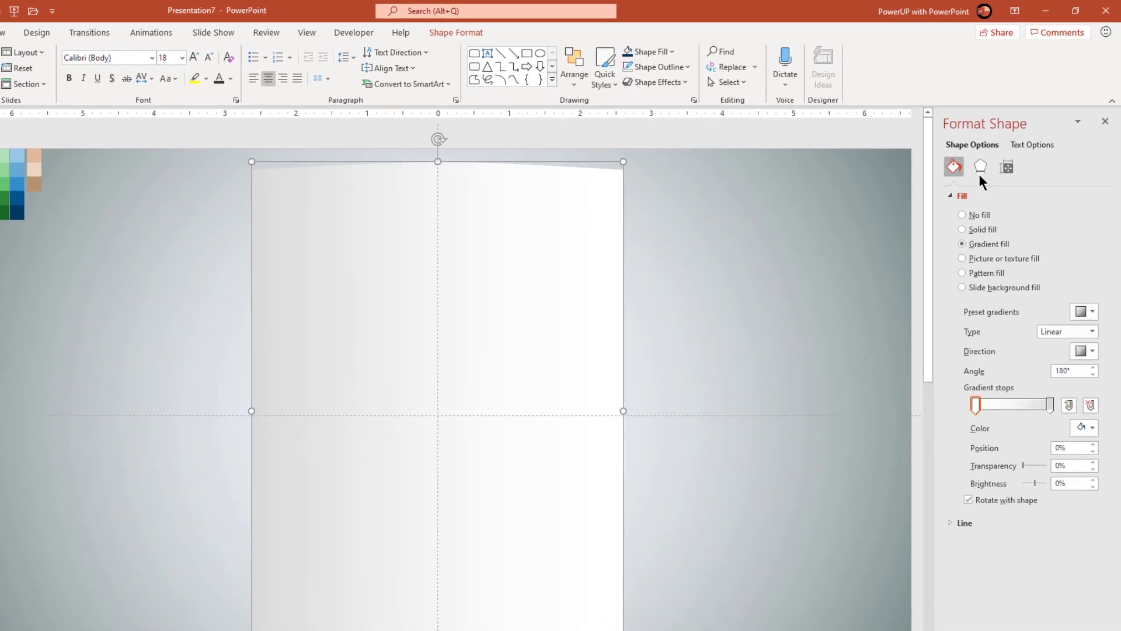
# Apply an outer shadow preset to the page and reduce the shadow size to 99%.
pyautogui.click(996, 147)
pyautogui.click(980, 198)
pyautogui.click(1085, 213)
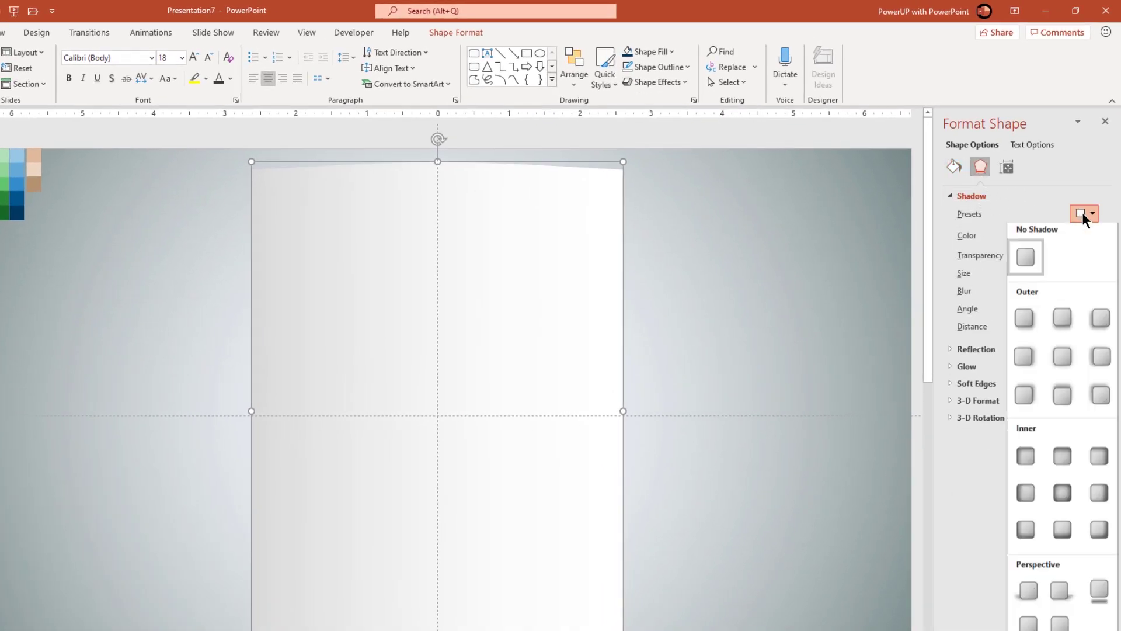
pyautogui.click(1025, 361)
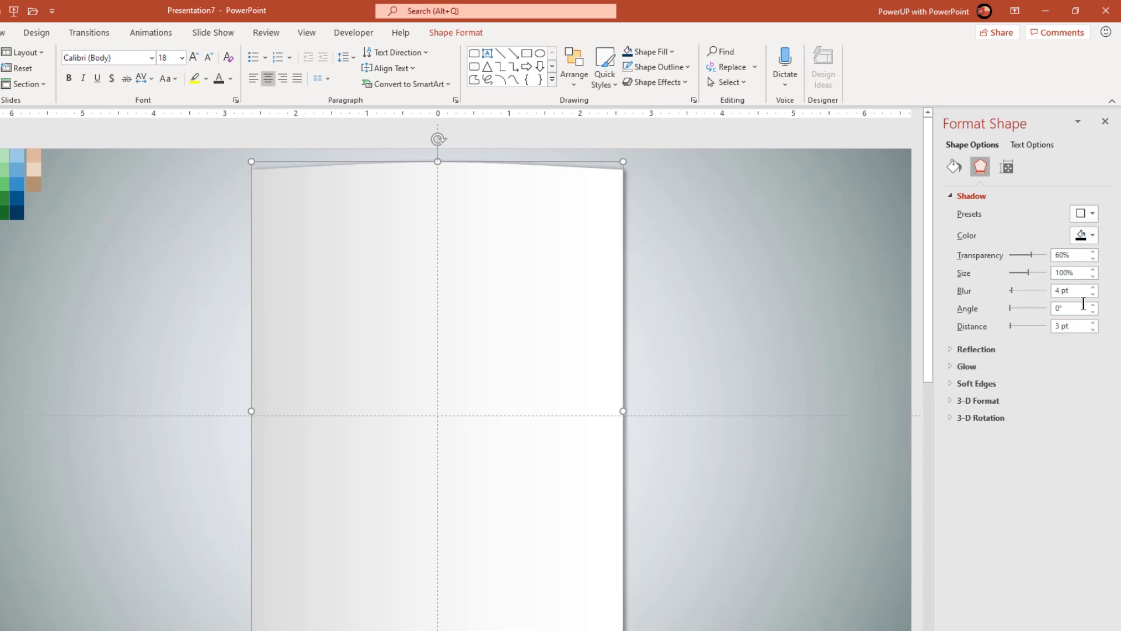
pyautogui.click(1093, 276)
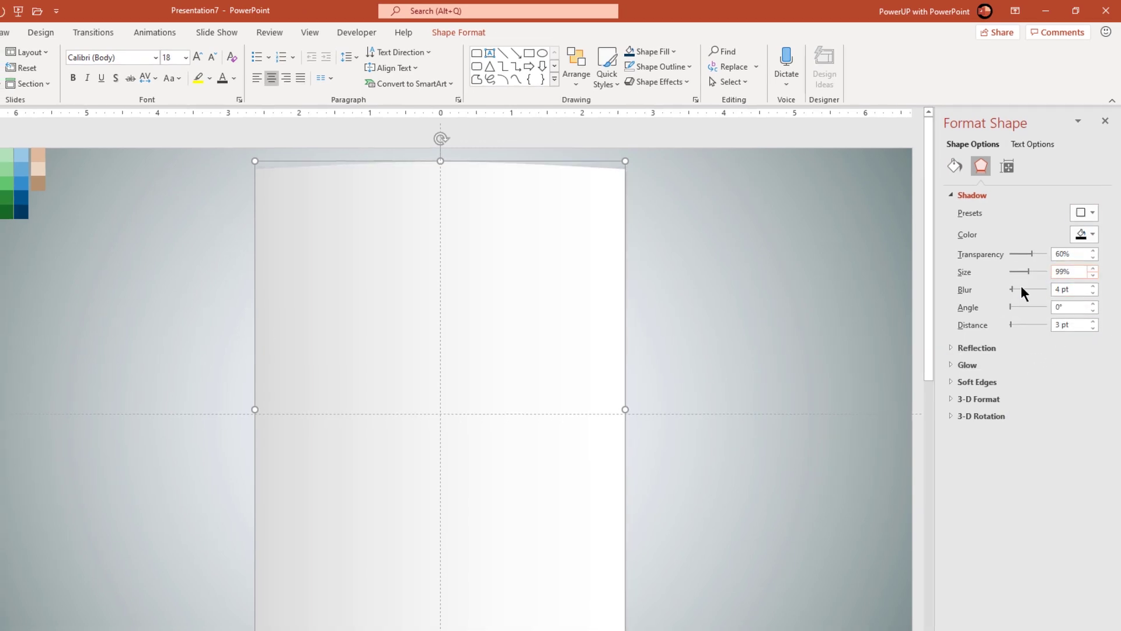
# Make duplicates of the sheet offset slightly right and send each one behind the original page.
pyautogui.hotkey('ctrl', 'd')
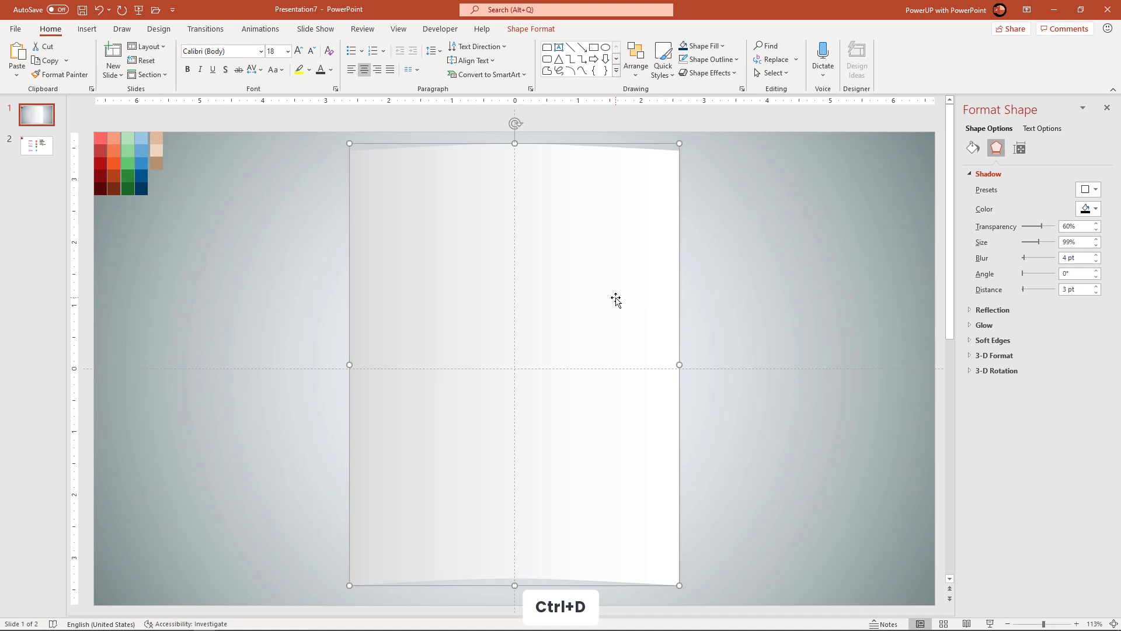
pyautogui.moveTo(584, 298); pyautogui.dragTo(581, 290)
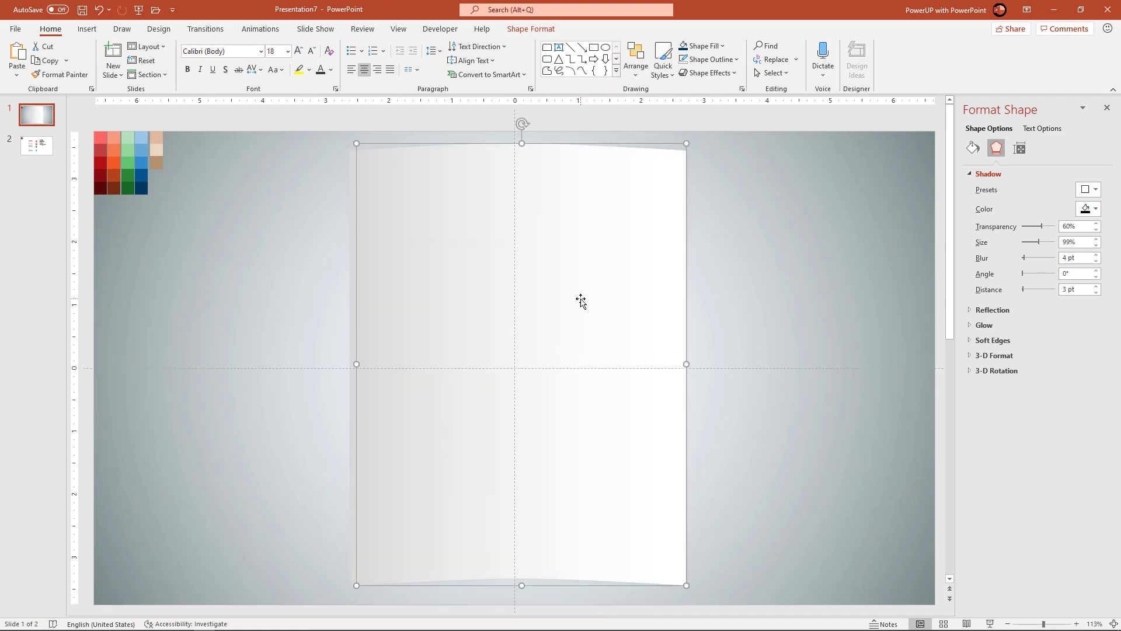
pyautogui.rightClick(580, 299)
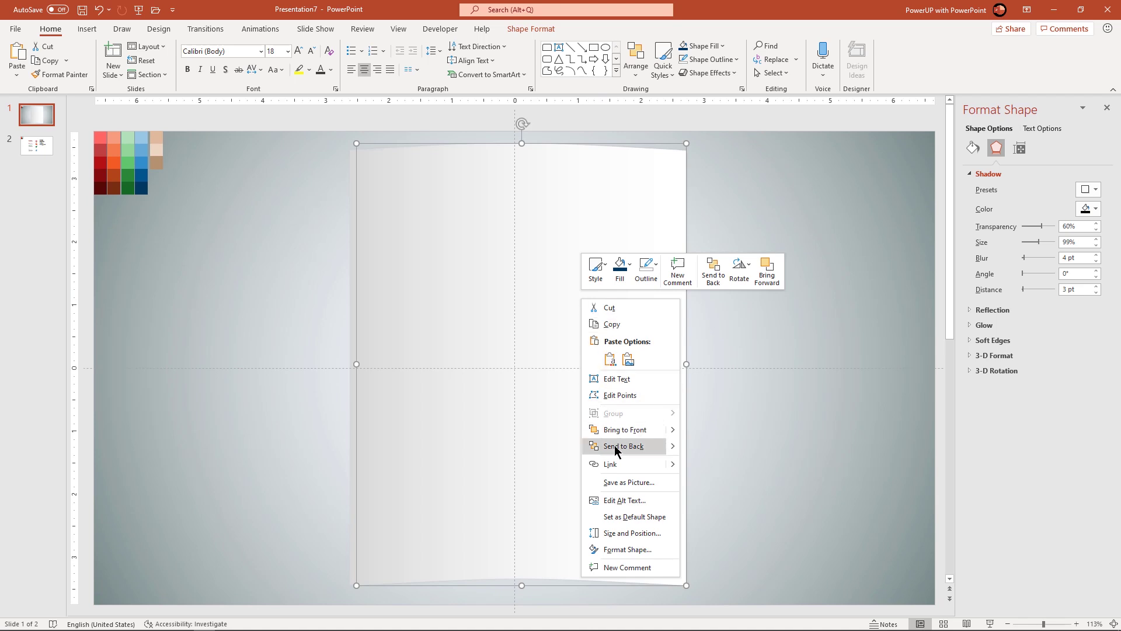
pyautogui.click(615, 447)
pyautogui.hotkey('ctrl', 'd')
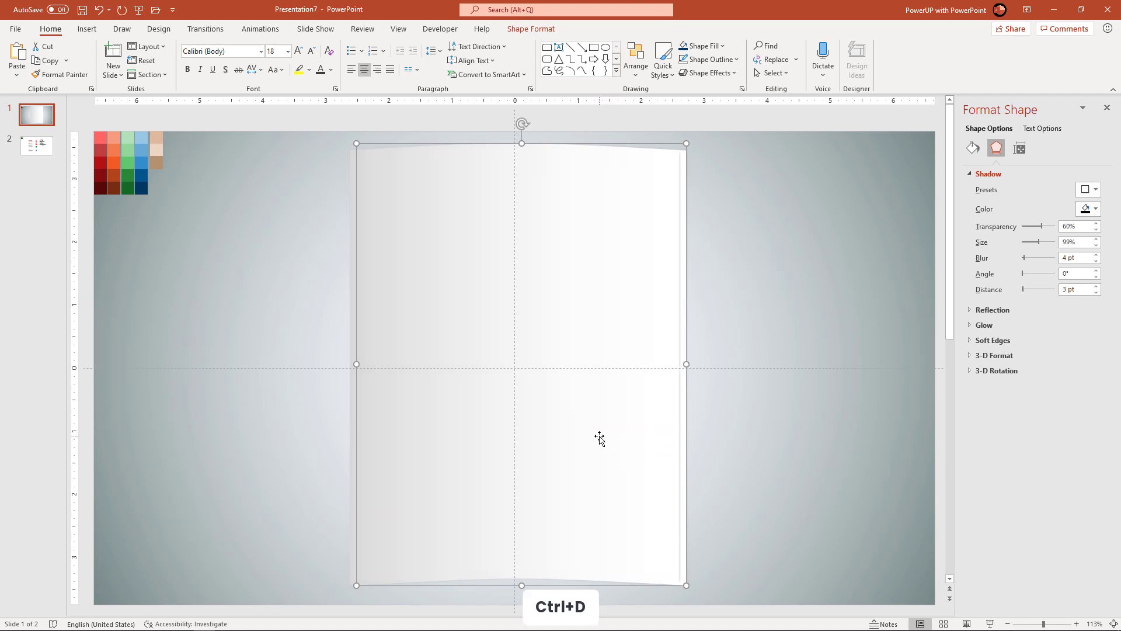
pyautogui.rightClick(601, 342)
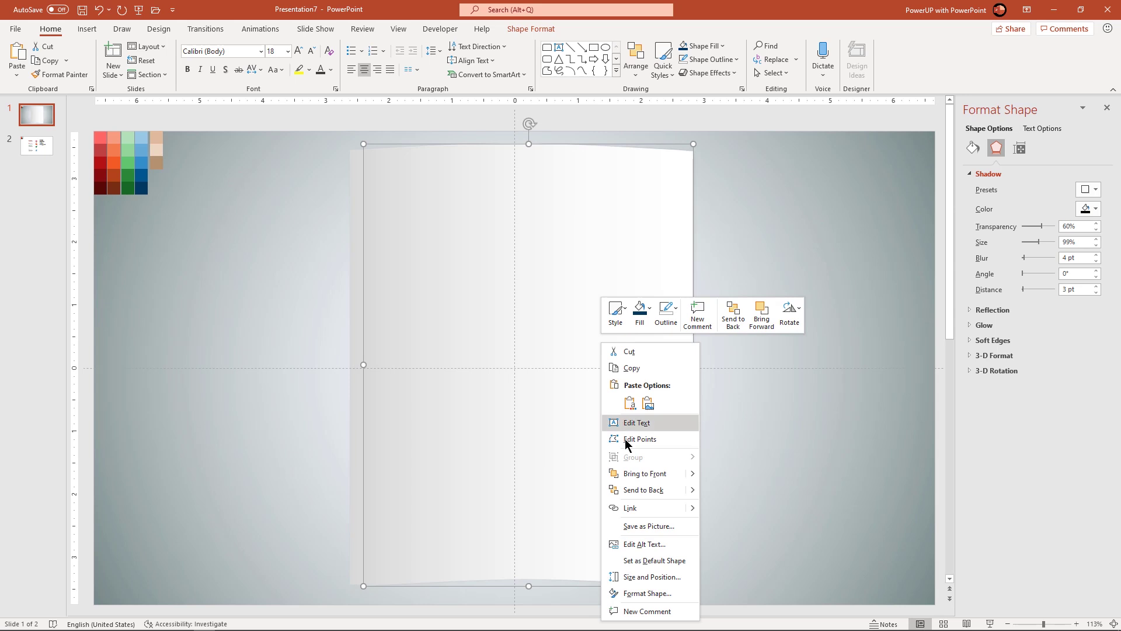
pyautogui.click(636, 489)
pyautogui.hotkey('ctrl', 'd')
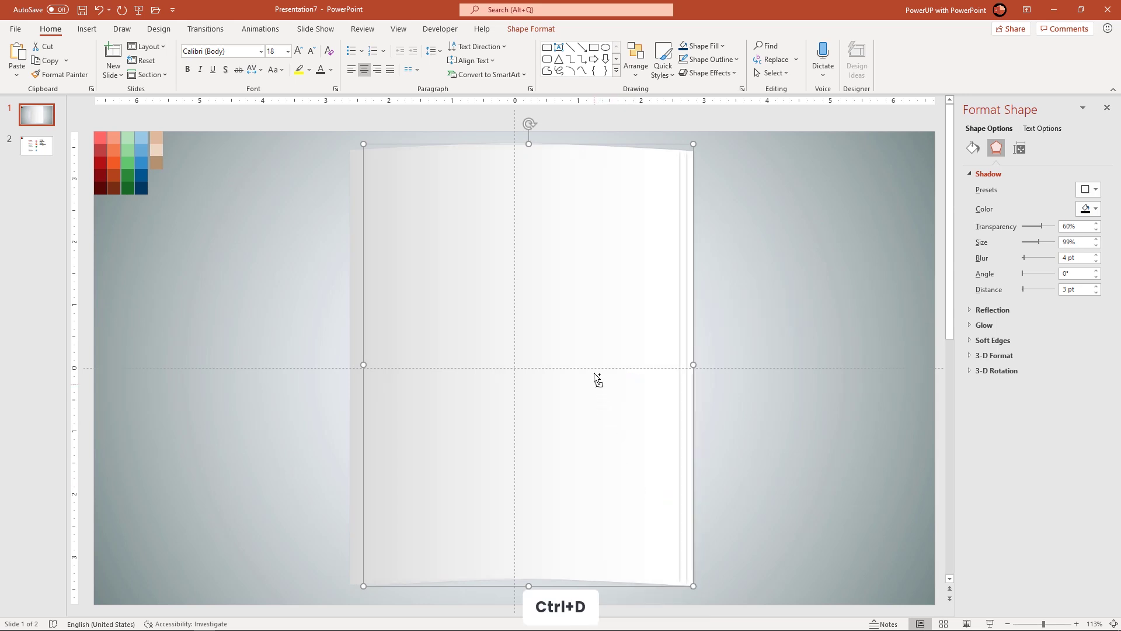
pyautogui.rightClick(600, 315)
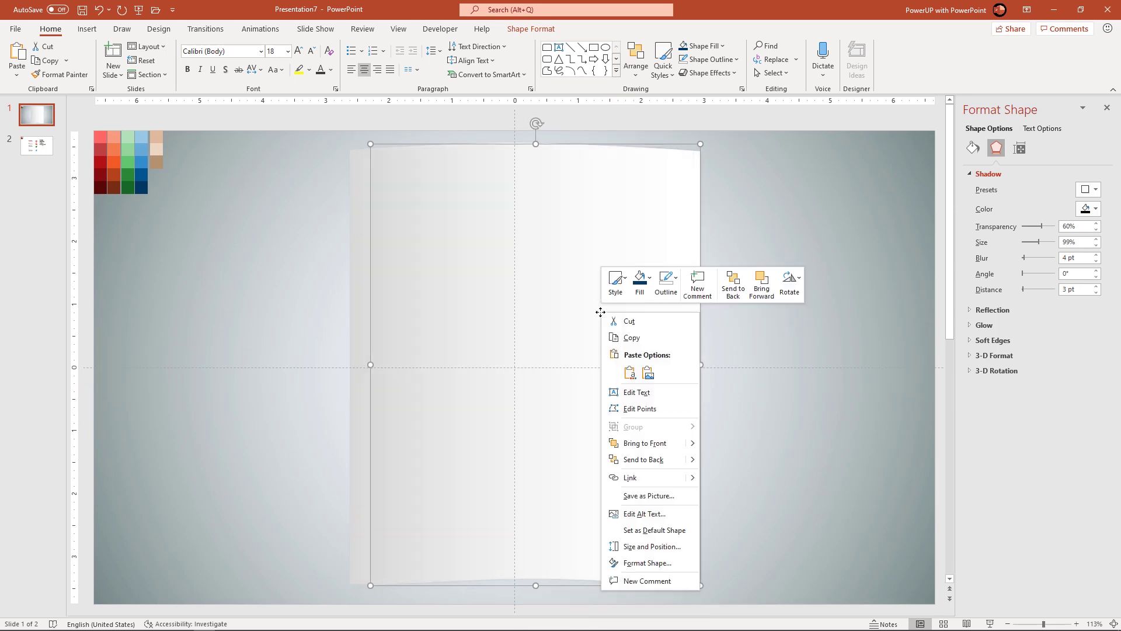
pyautogui.click(640, 462)
pyautogui.click(753, 443)
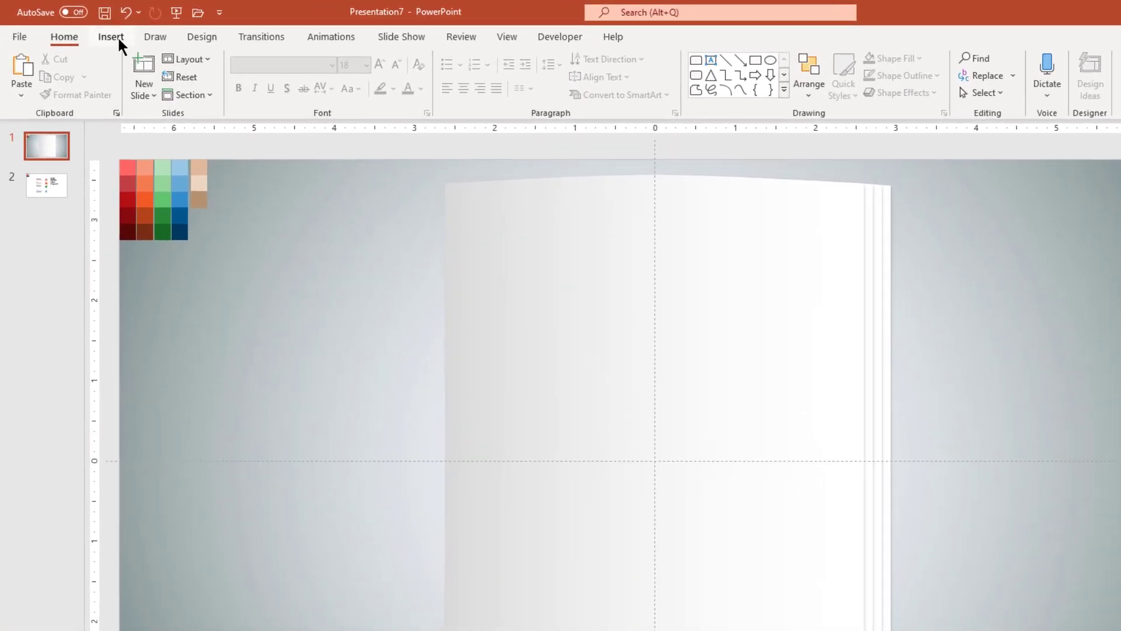
# Draw an oval across the lower page with no outline.
pyautogui.click(117, 36)
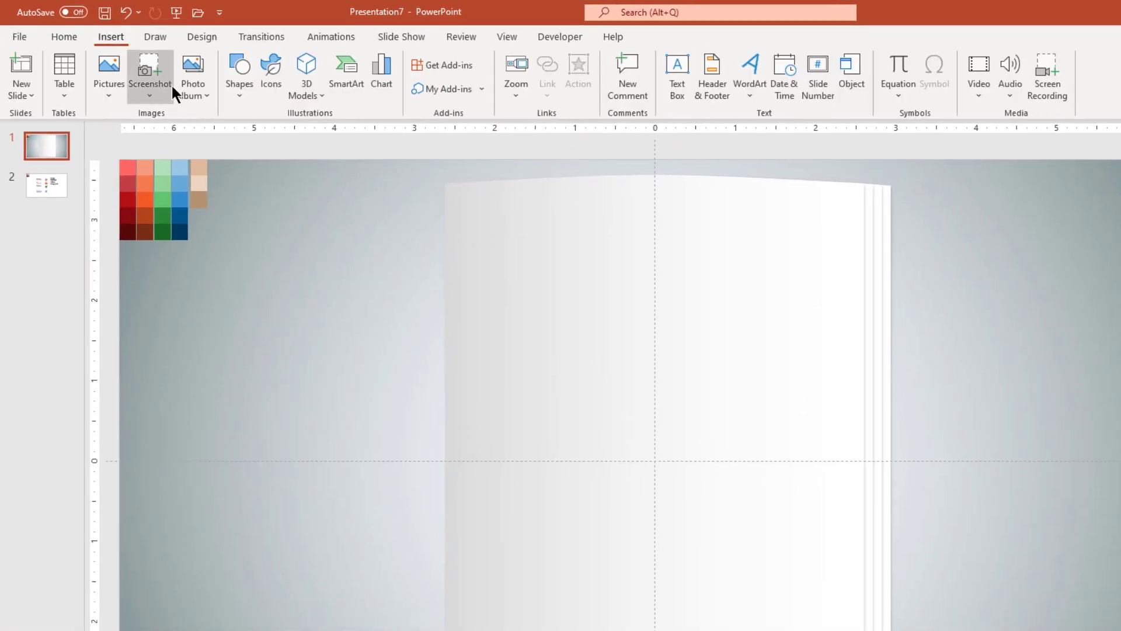
pyautogui.click(240, 88)
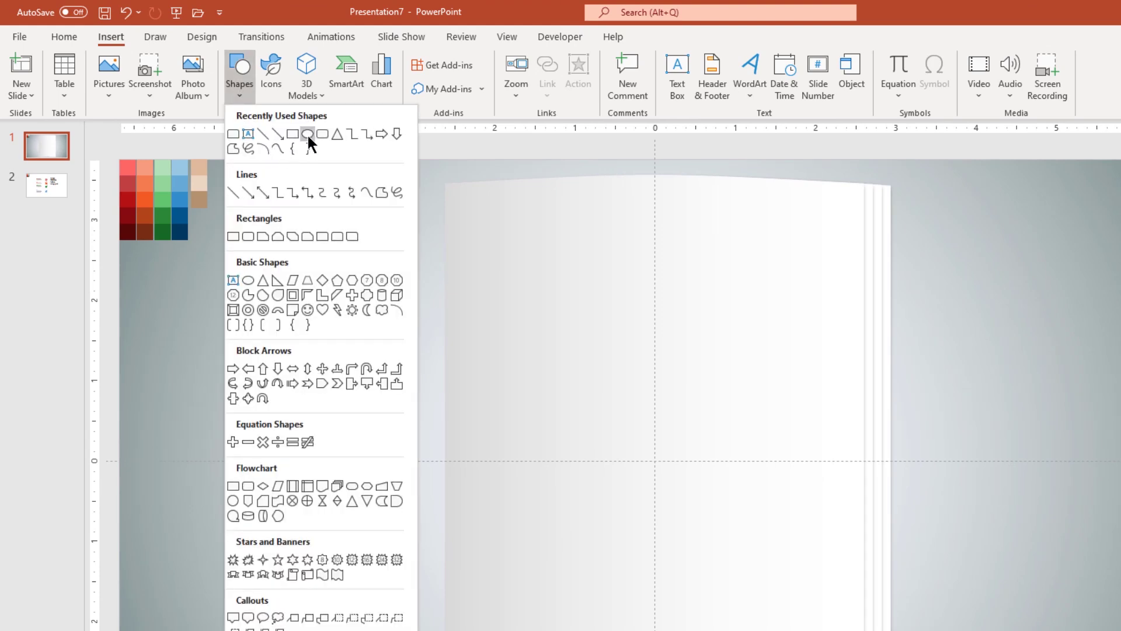
pyautogui.click(308, 134)
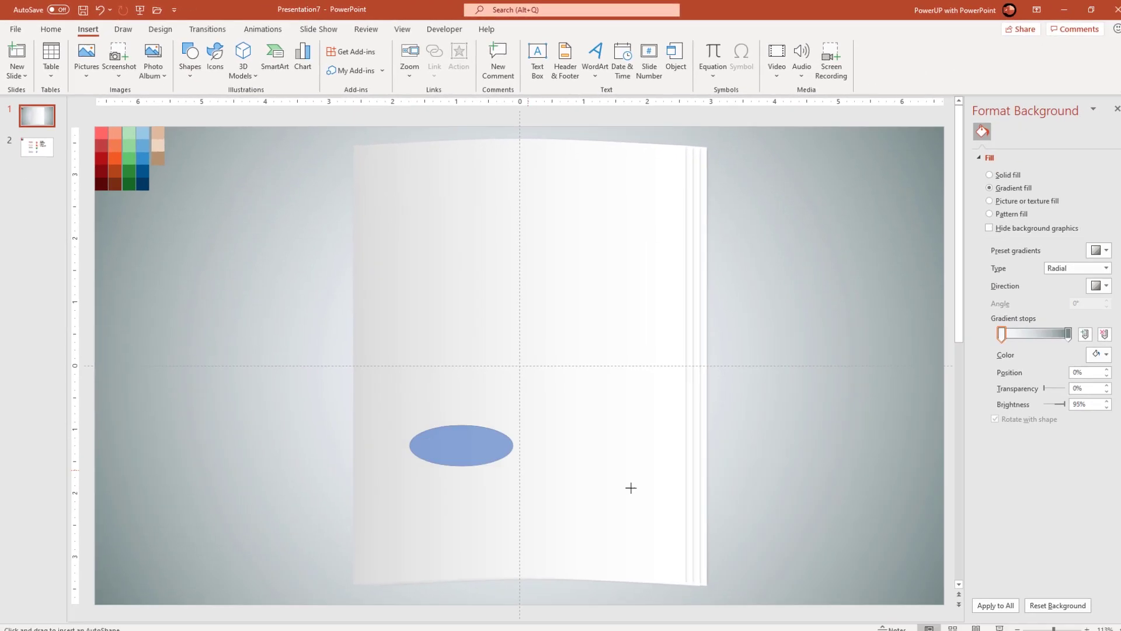
pyautogui.moveTo(631, 488); pyautogui.dragTo(701, 480)
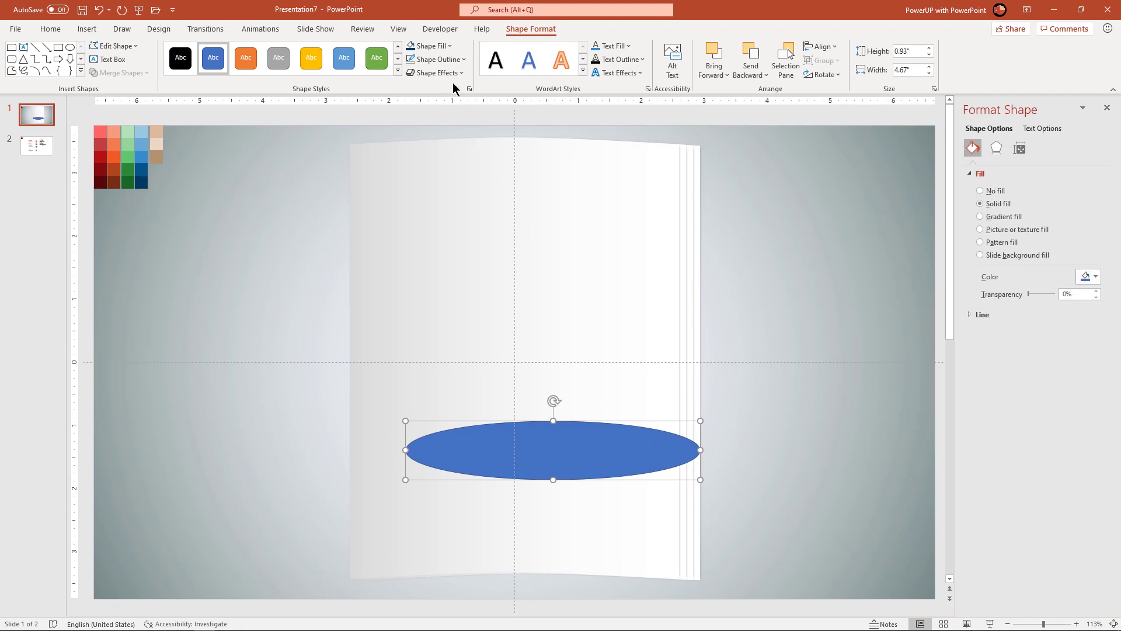
pyautogui.click(446, 60)
pyautogui.click(442, 220)
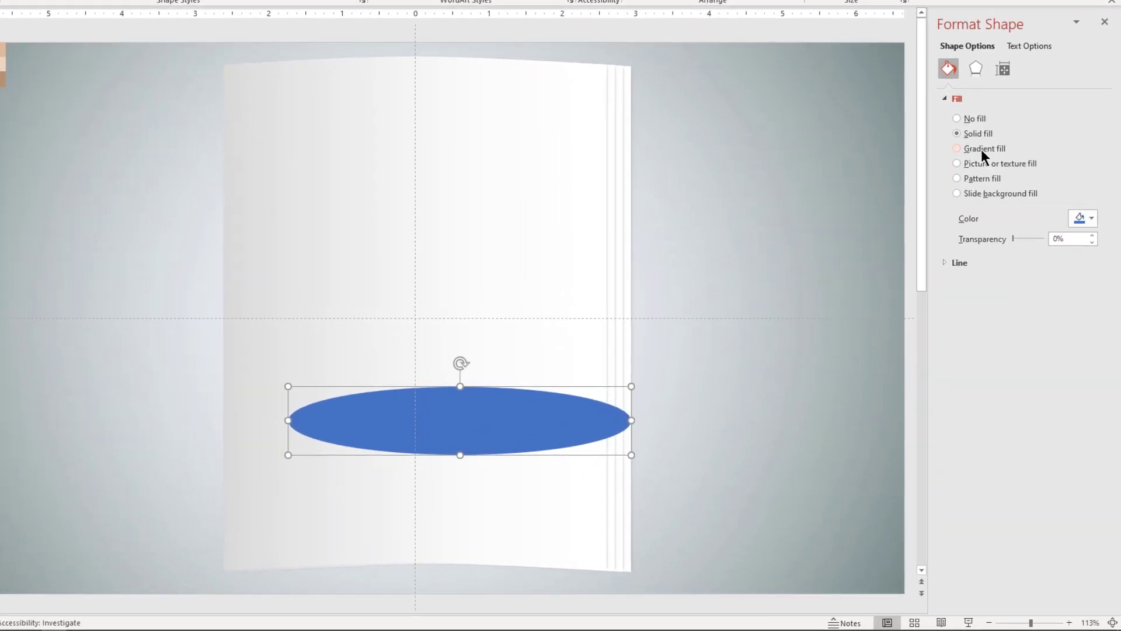
# Fill the oval with a path gradient from a dark centre to a fully transparent outer stop.
pyautogui.click(1003, 219)
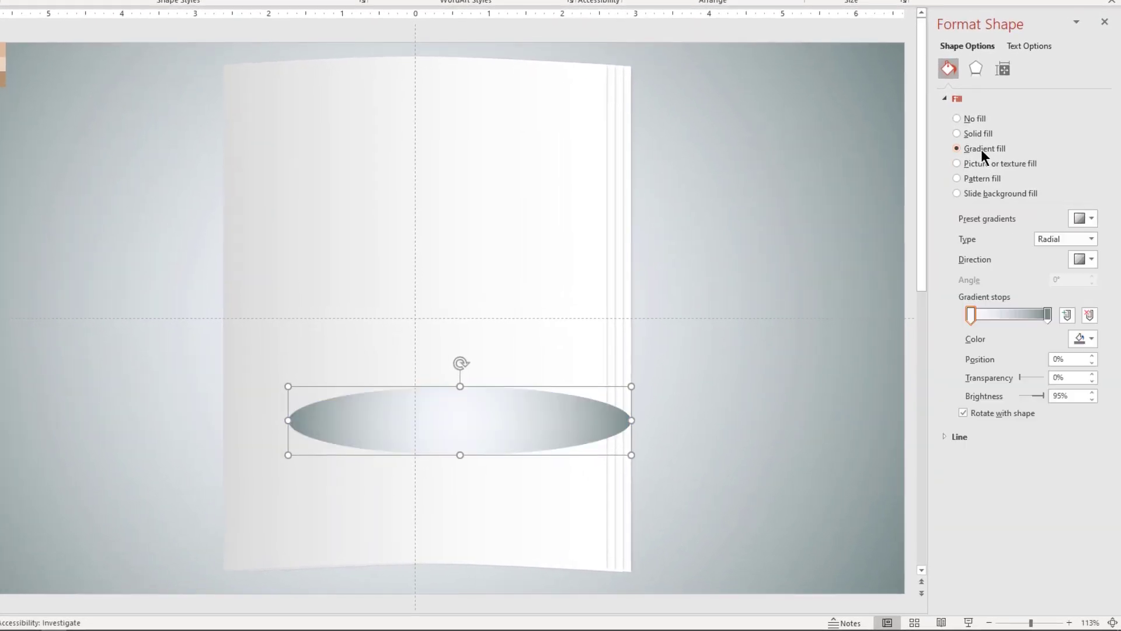
pyautogui.click(1090, 240)
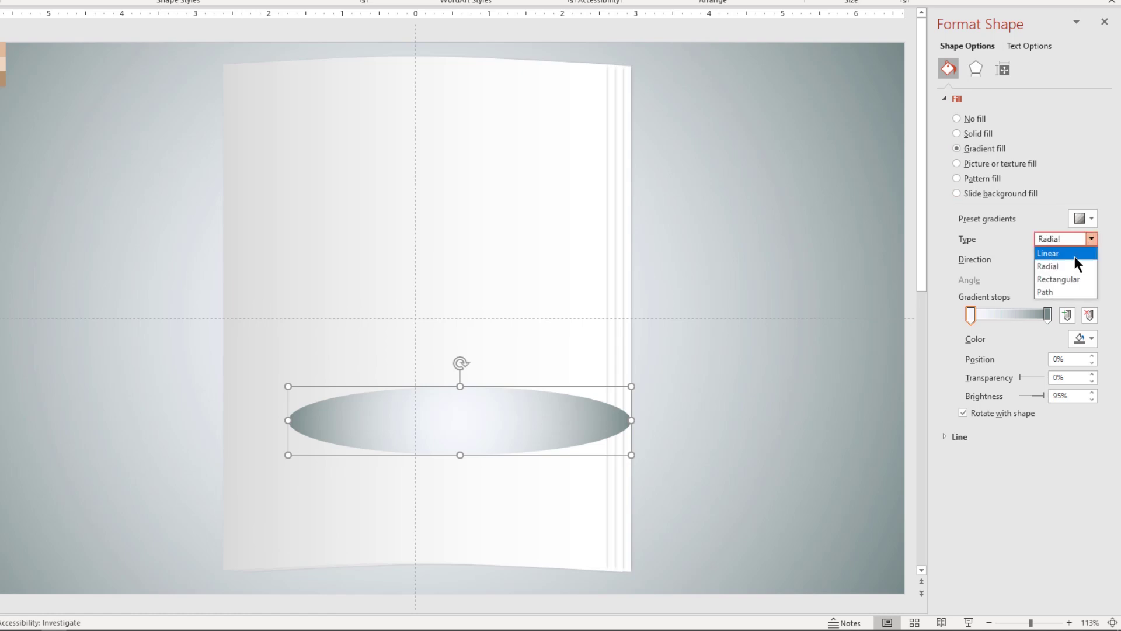
pyautogui.click(1050, 287)
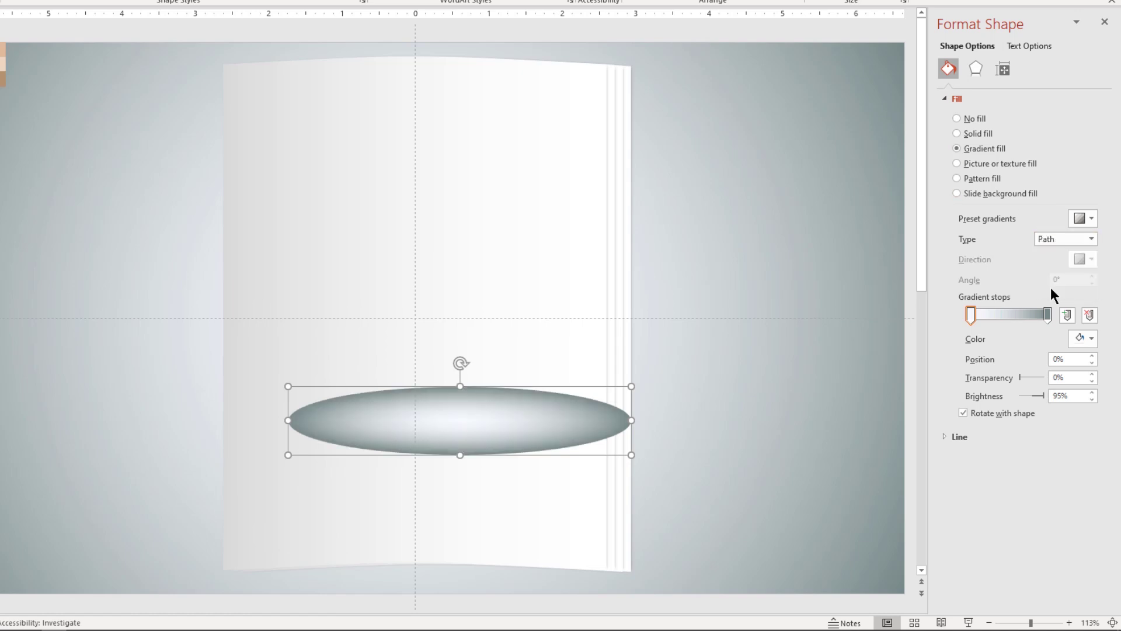
pyautogui.click(1090, 339)
pyautogui.click(1020, 420)
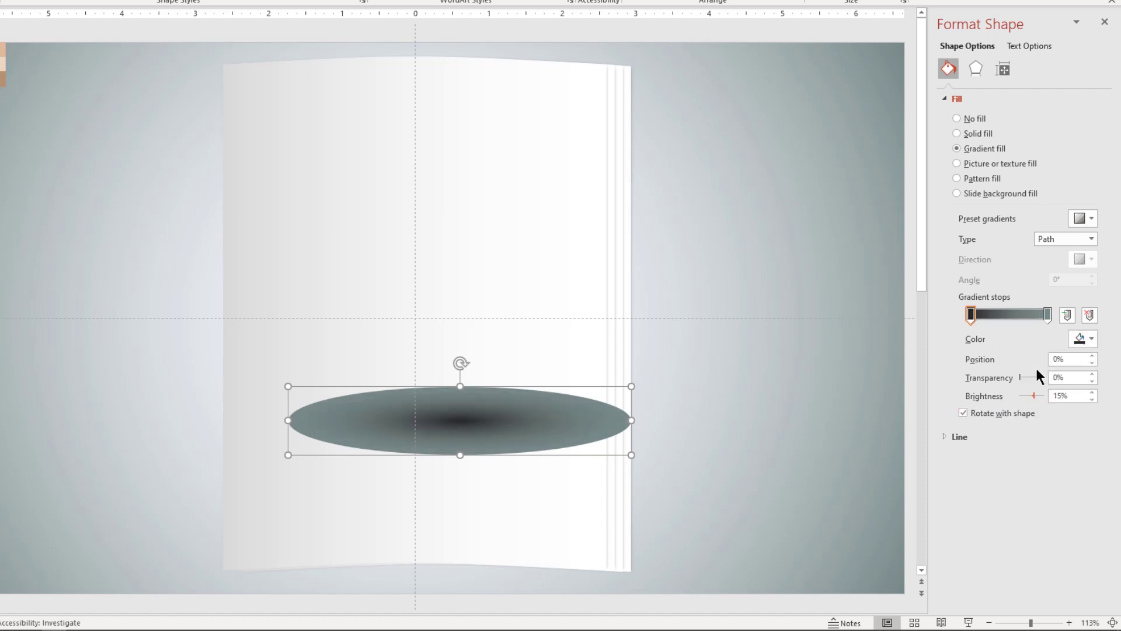
pyautogui.click(1047, 315)
pyautogui.moveTo(1020, 377); pyautogui.dragTo(1060, 378)
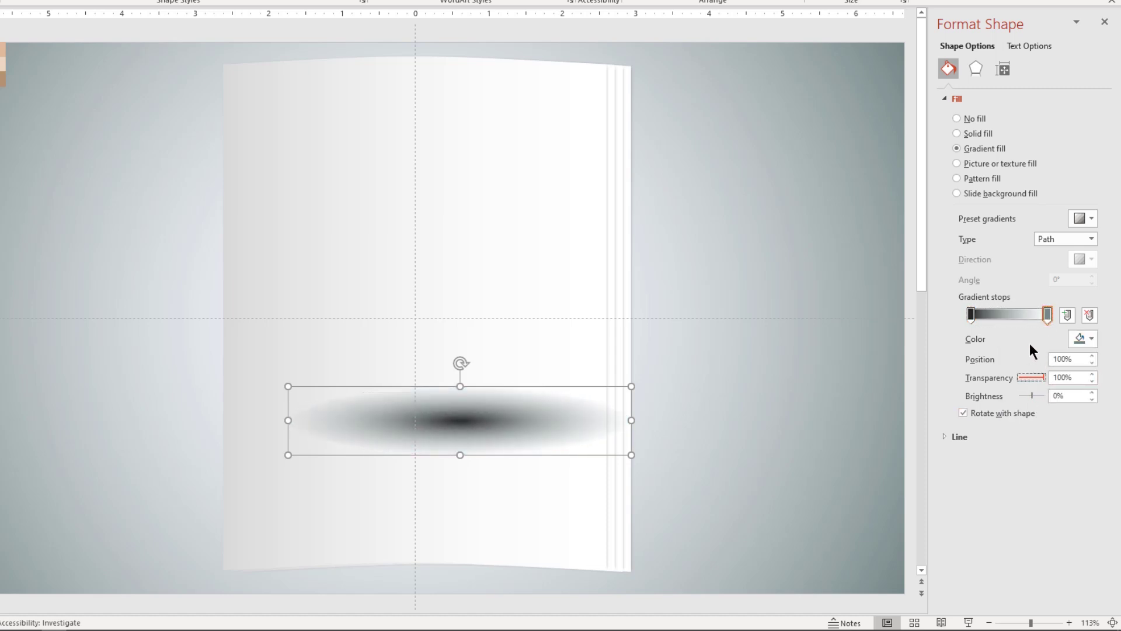
# Give the oval 22 pt soft edges, enlarge it, and place it behind the pages' bottom edge.
pyautogui.click(975, 66)
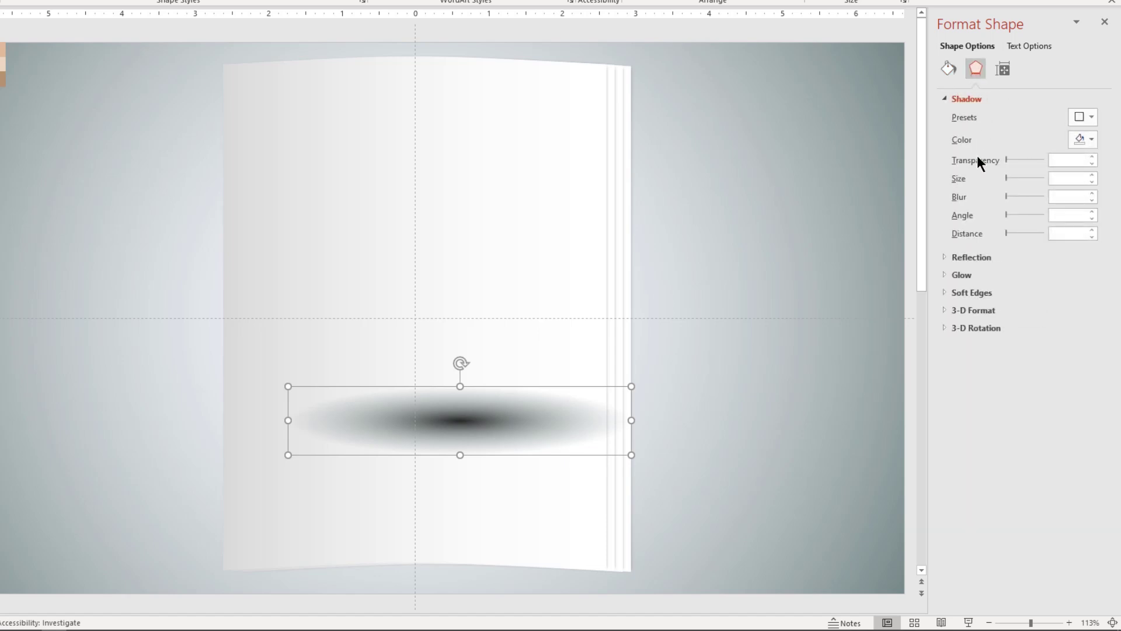
pyautogui.click(969, 290)
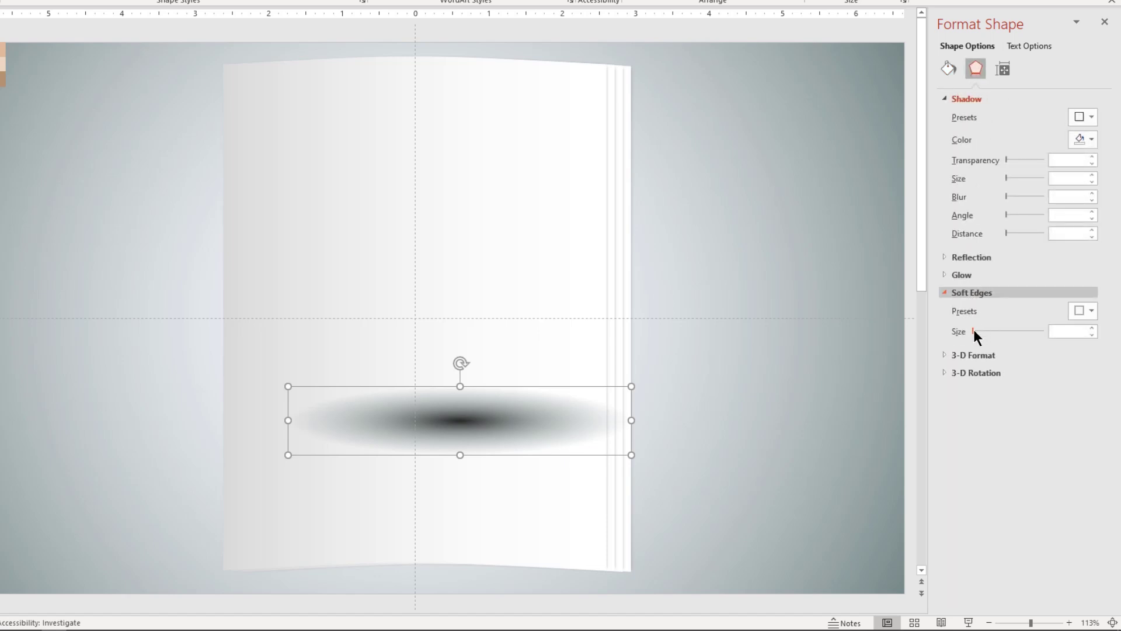
pyautogui.moveTo(973, 330); pyautogui.dragTo(990, 331)
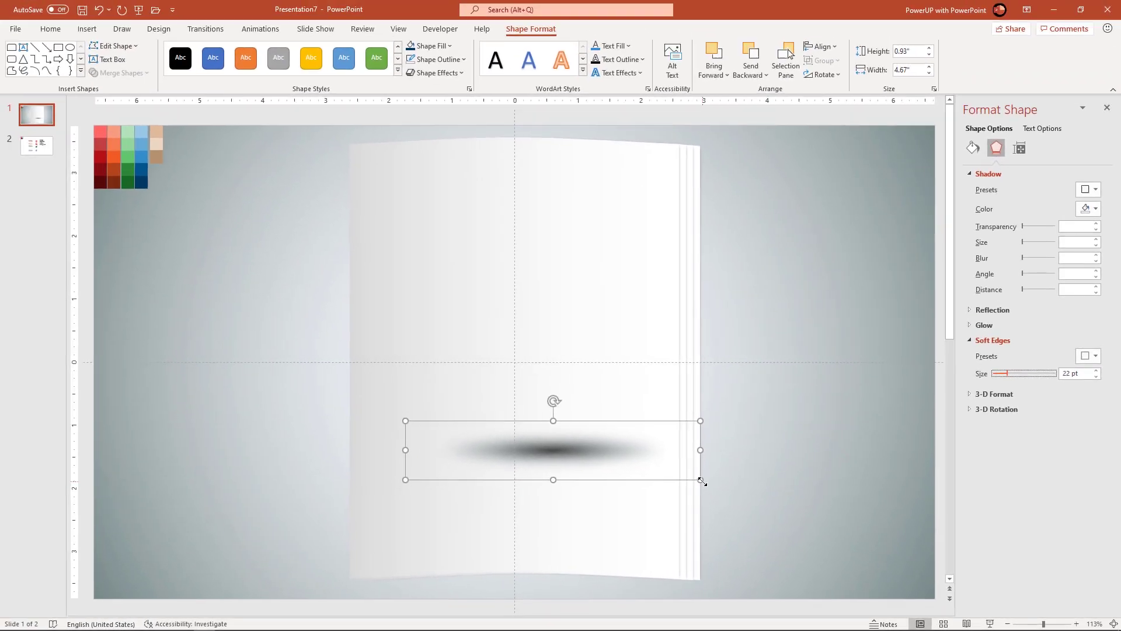
pyautogui.moveTo(667, 468); pyautogui.dragTo(718, 483)
pyautogui.moveTo(578, 463); pyautogui.dragTo(537, 576)
pyautogui.rightClick(536, 574)
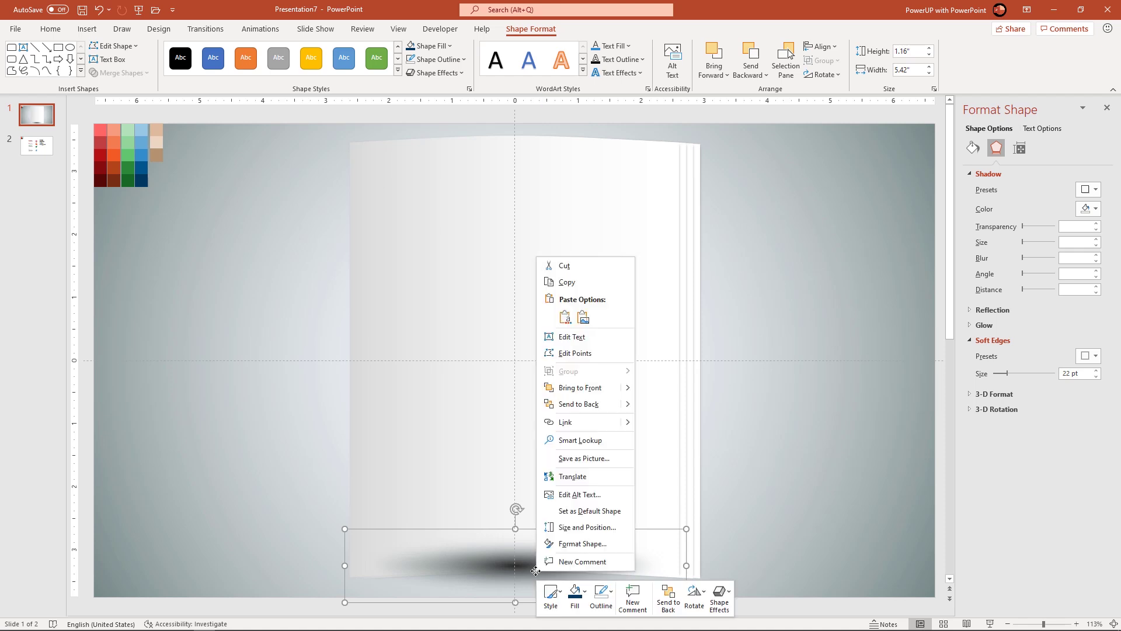
pyautogui.click(580, 417)
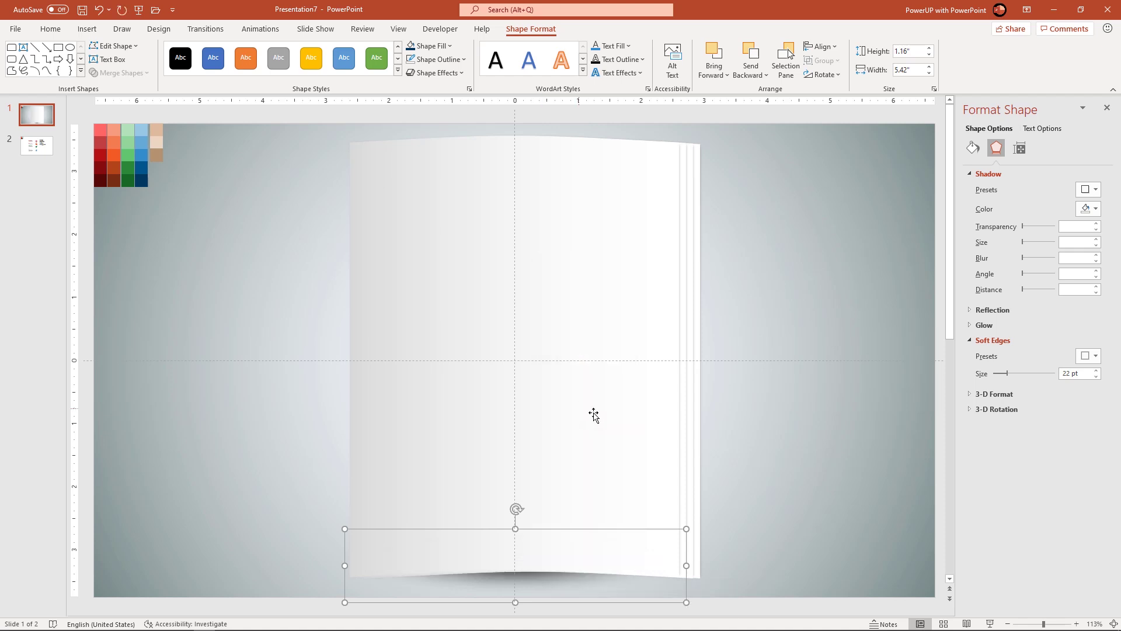
pyautogui.click(757, 438)
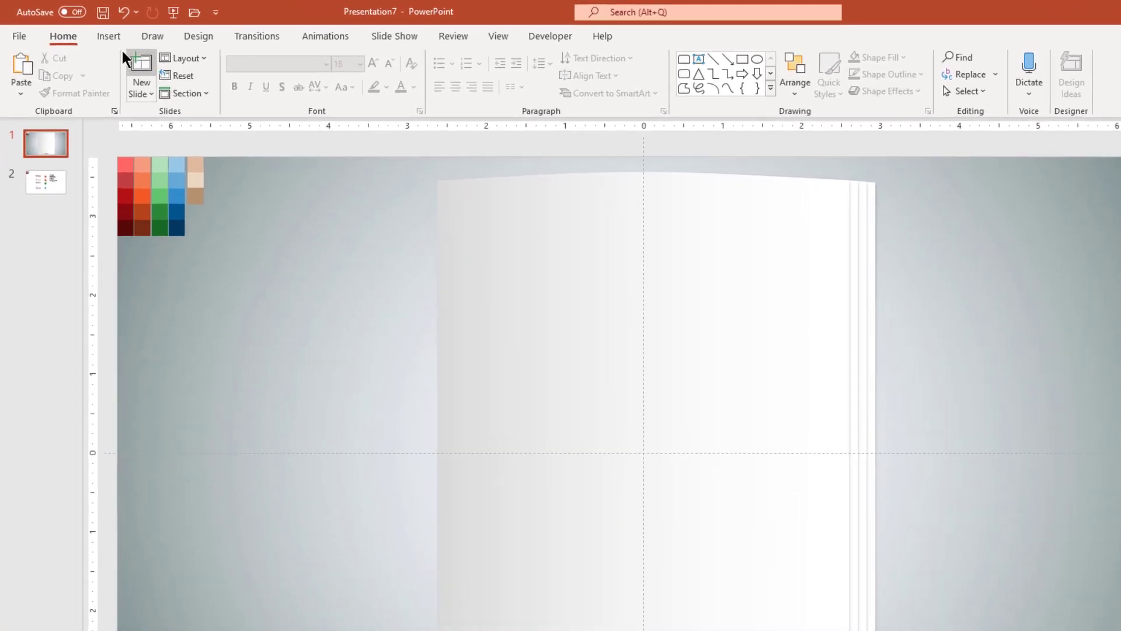
# Draw a vertical margin line down the page's left side and eyedrop the palette's red onto it.
pyautogui.click(86, 28)
pyautogui.click(242, 100)
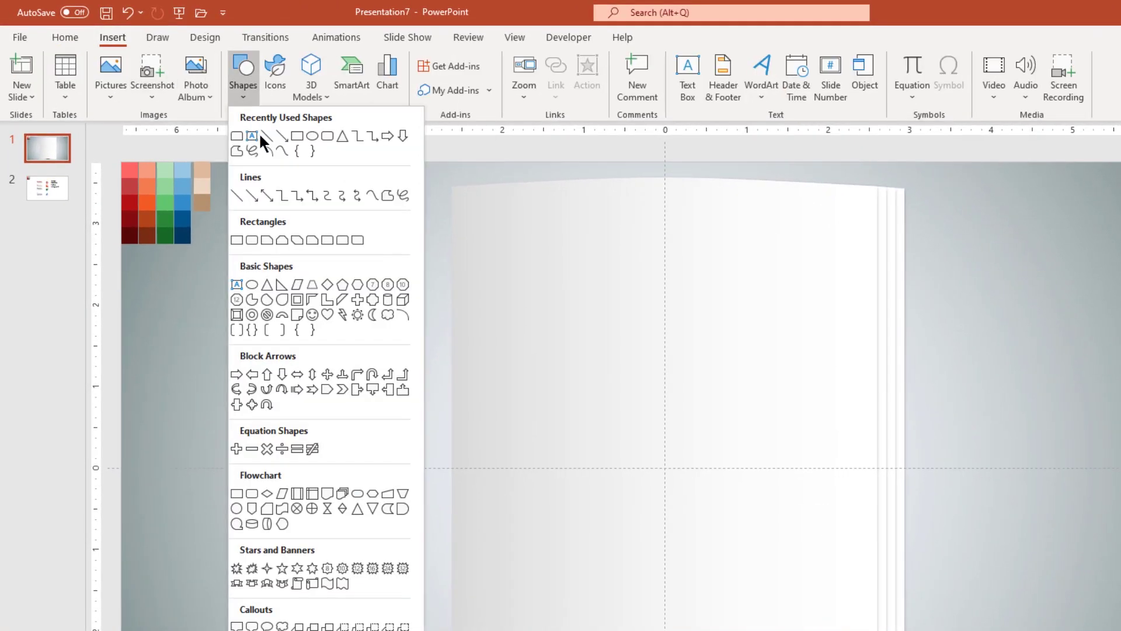
pyautogui.click(265, 135)
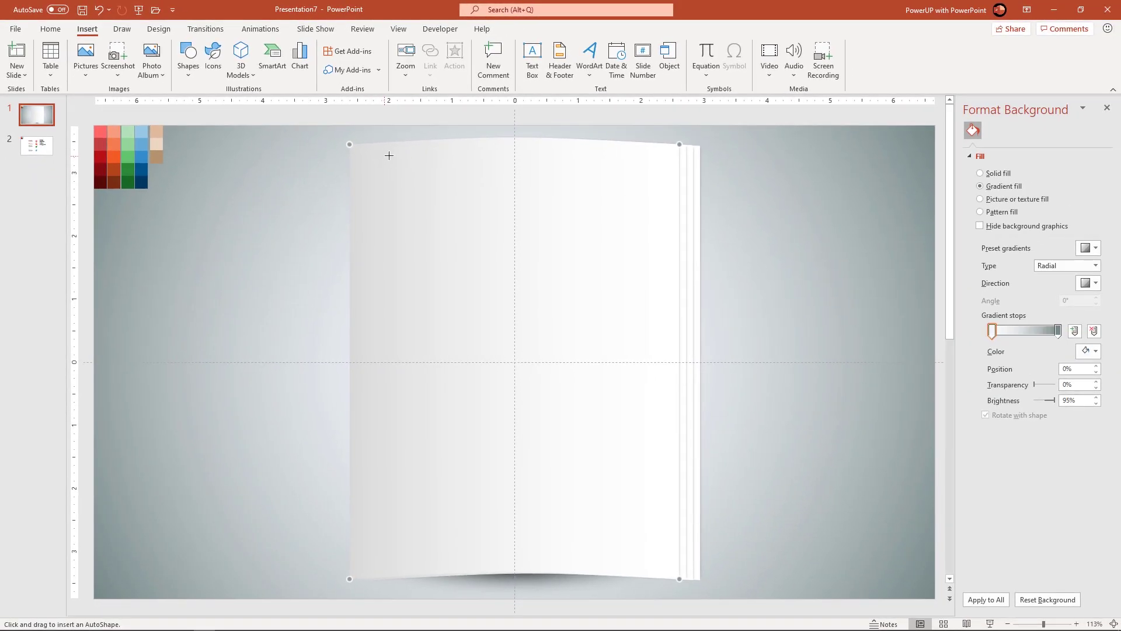
pyautogui.moveTo(390, 155); pyautogui.dragTo(393, 508)
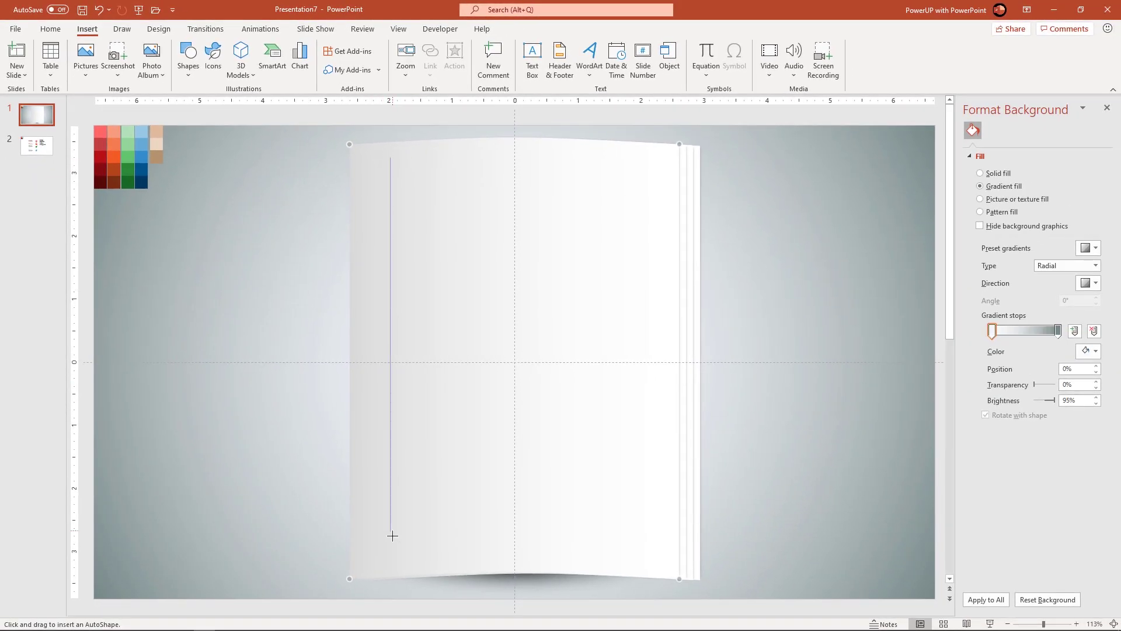
pyautogui.moveTo(393, 556); pyautogui.dragTo(394, 557)
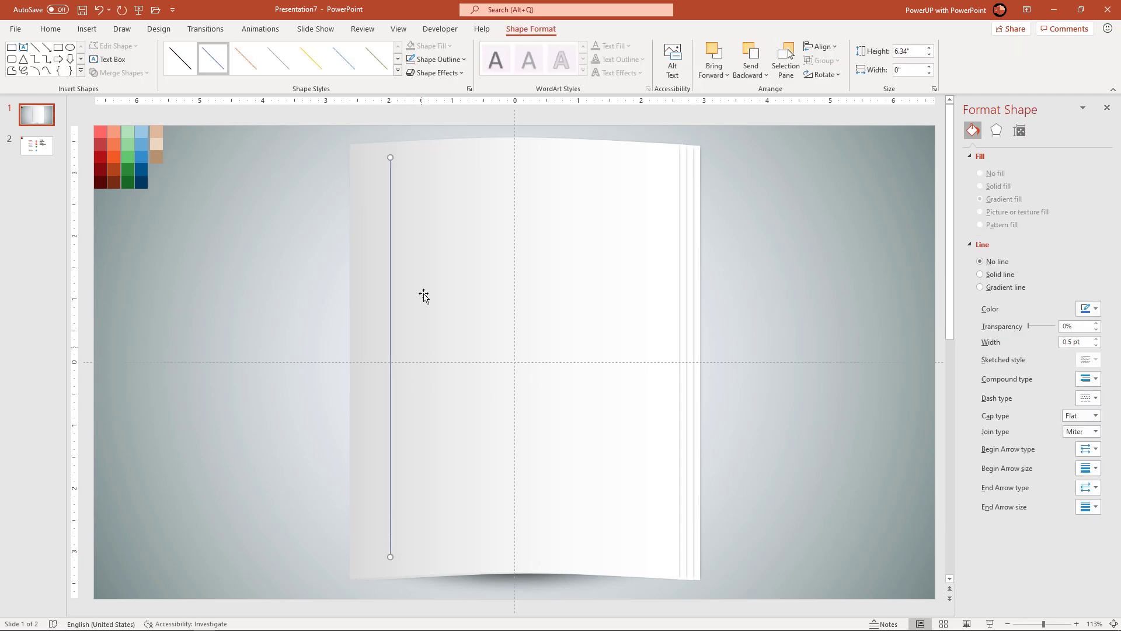
pyautogui.click(440, 62)
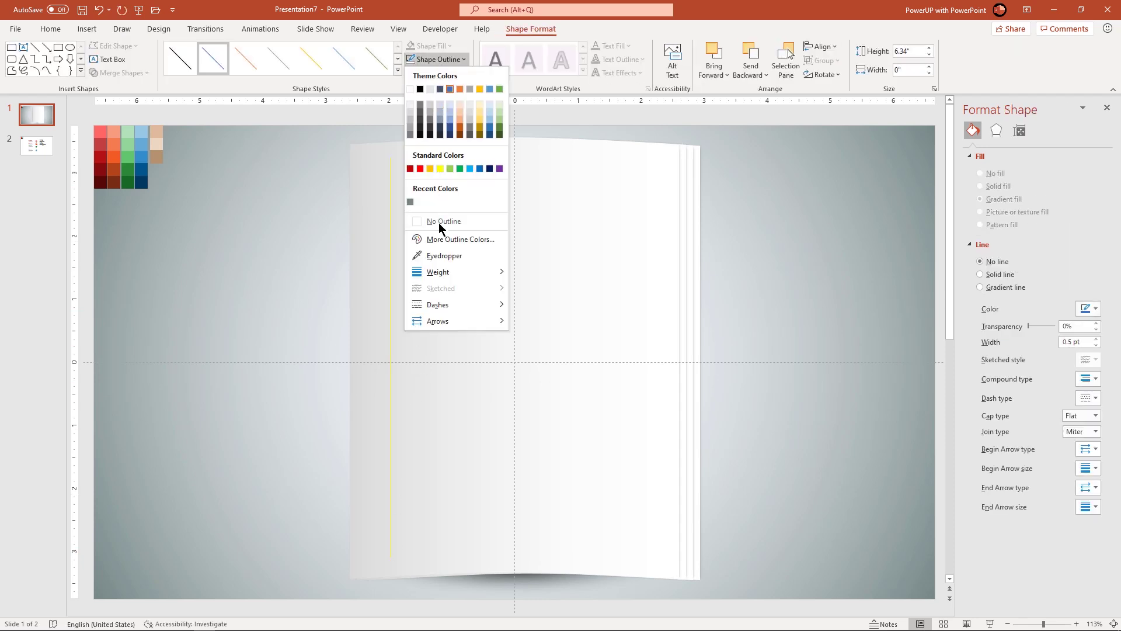
pyautogui.click(435, 256)
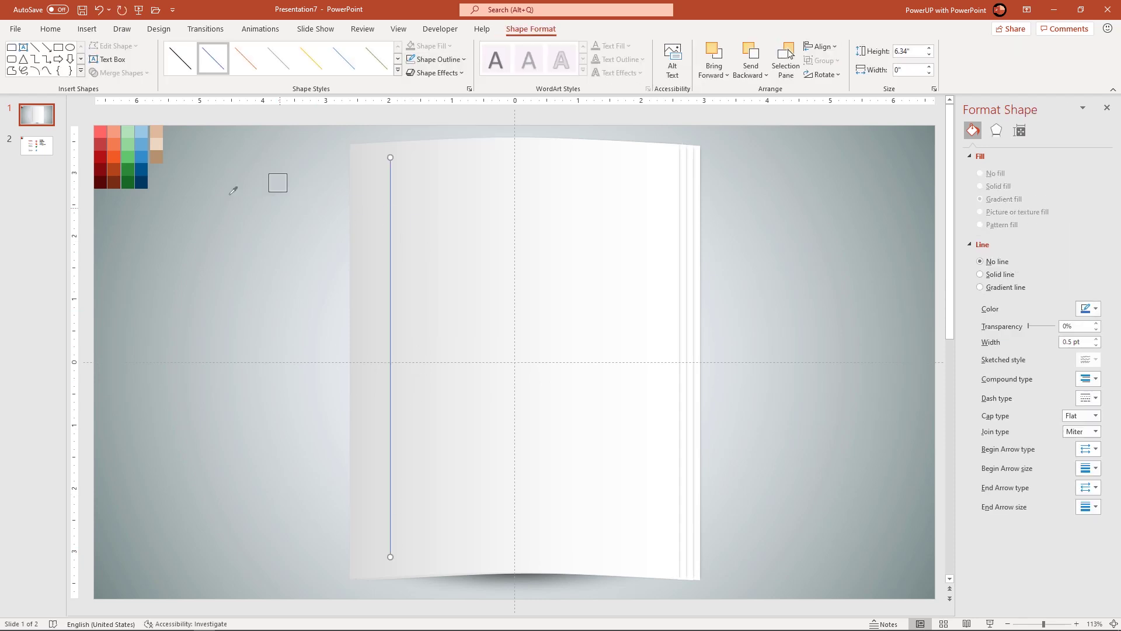
pyautogui.click(113, 141)
pyautogui.click(193, 212)
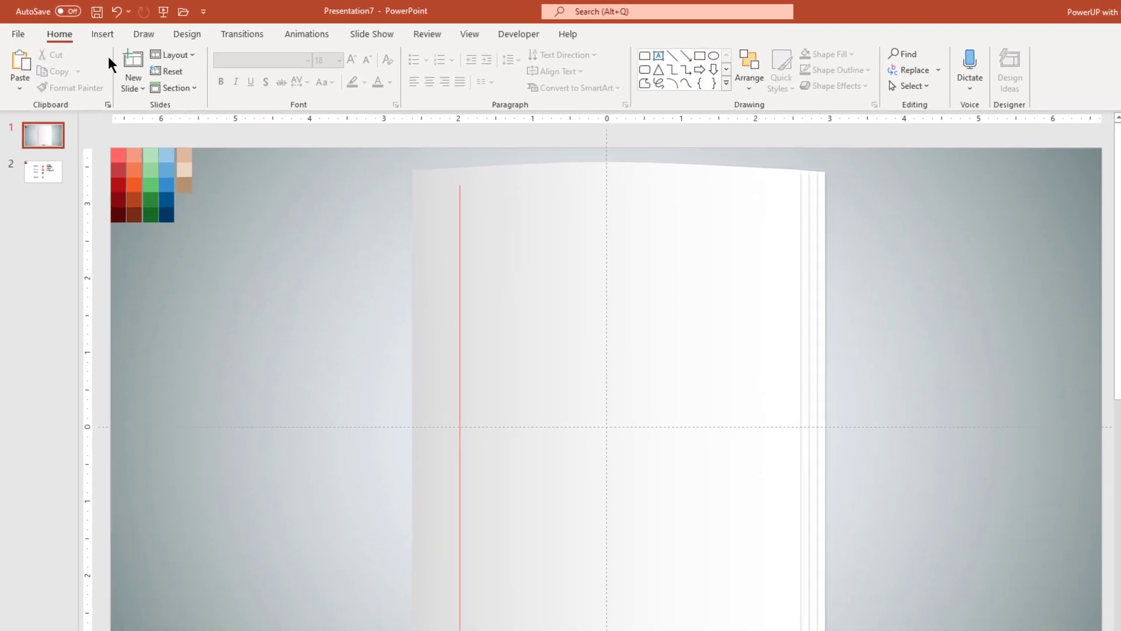
# Draw a horizontal line near the top of the page and colour it light grey.
pyautogui.click(102, 34)
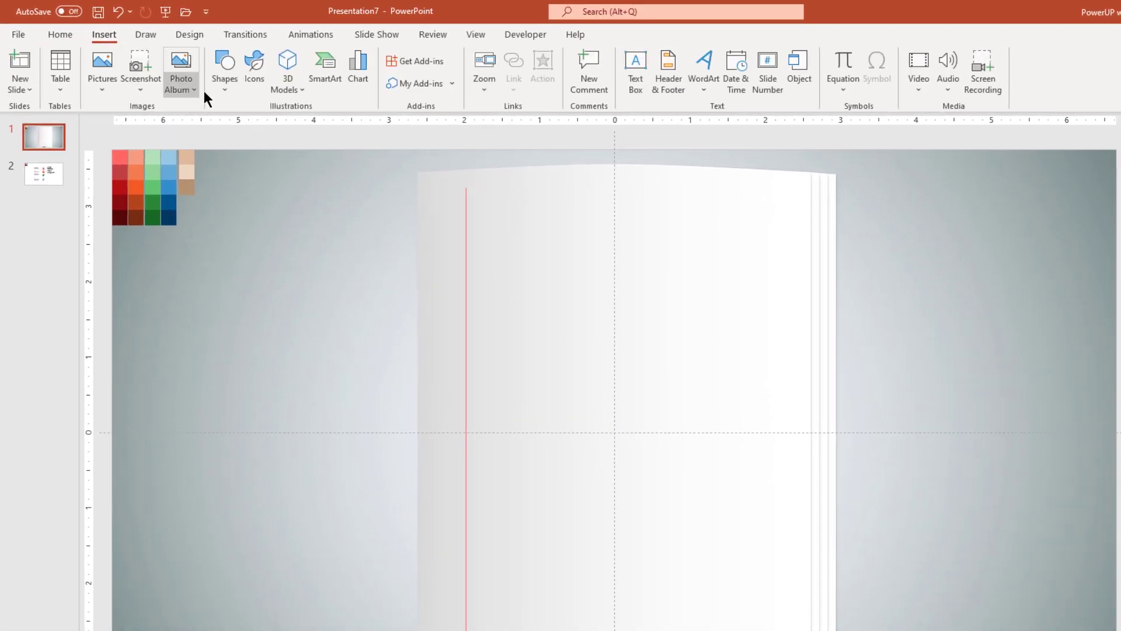
pyautogui.click(221, 87)
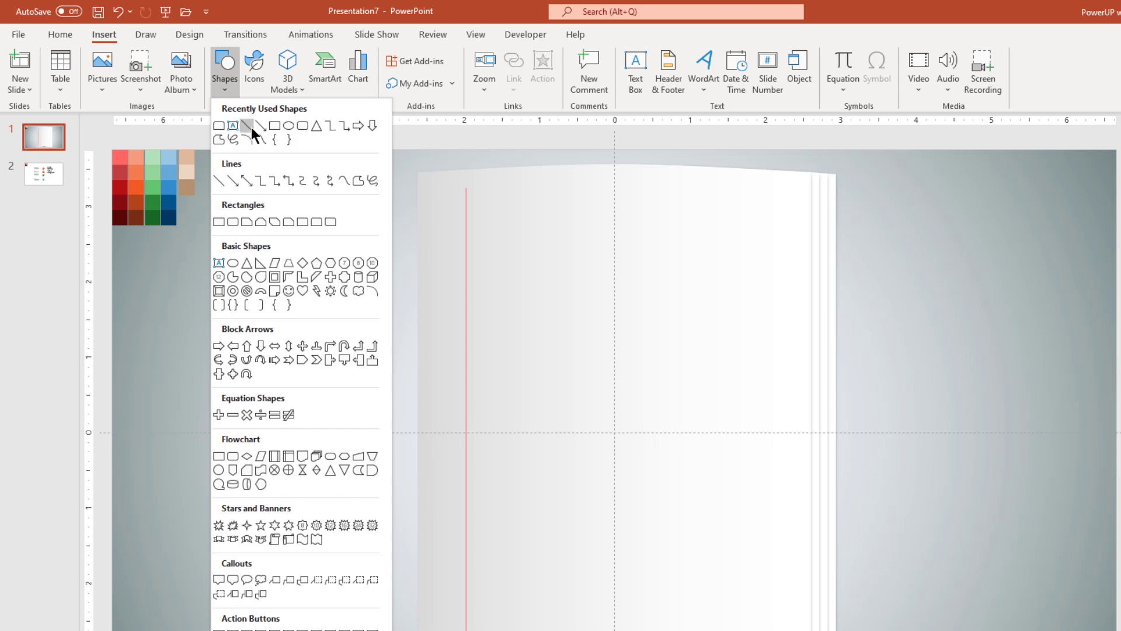
pyautogui.click(251, 127)
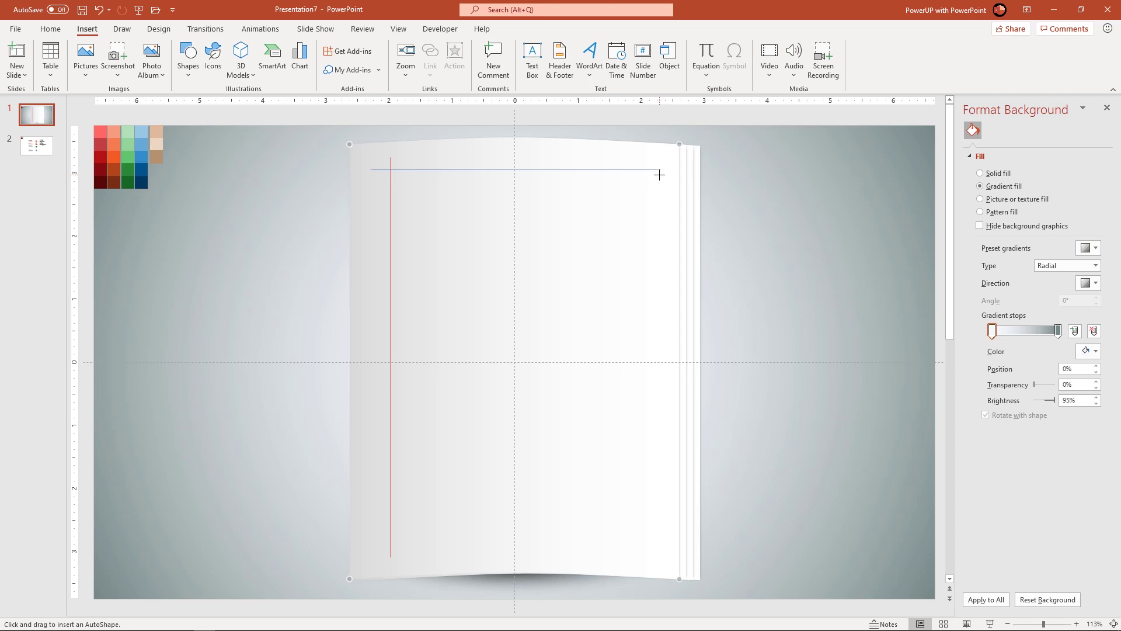
pyautogui.moveTo(659, 175); pyautogui.dragTo(659, 169)
pyautogui.click(455, 64)
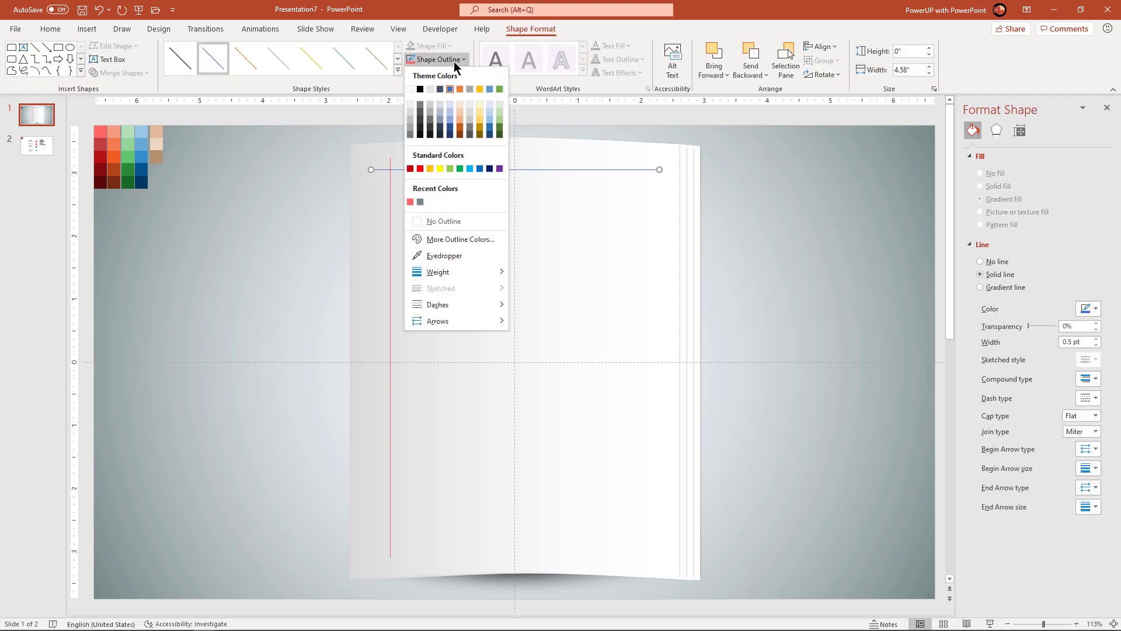
pyautogui.click(411, 113)
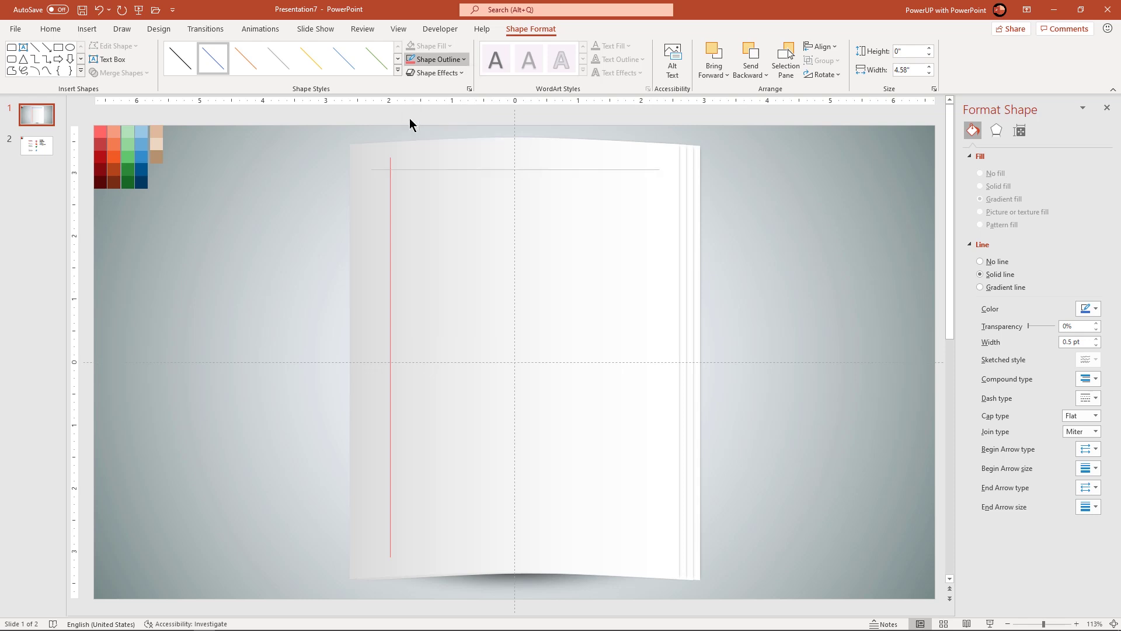
# Duplicate the grey line down the page at even spacing and align all lines left.
pyautogui.hotkey('ctrl', 'd')
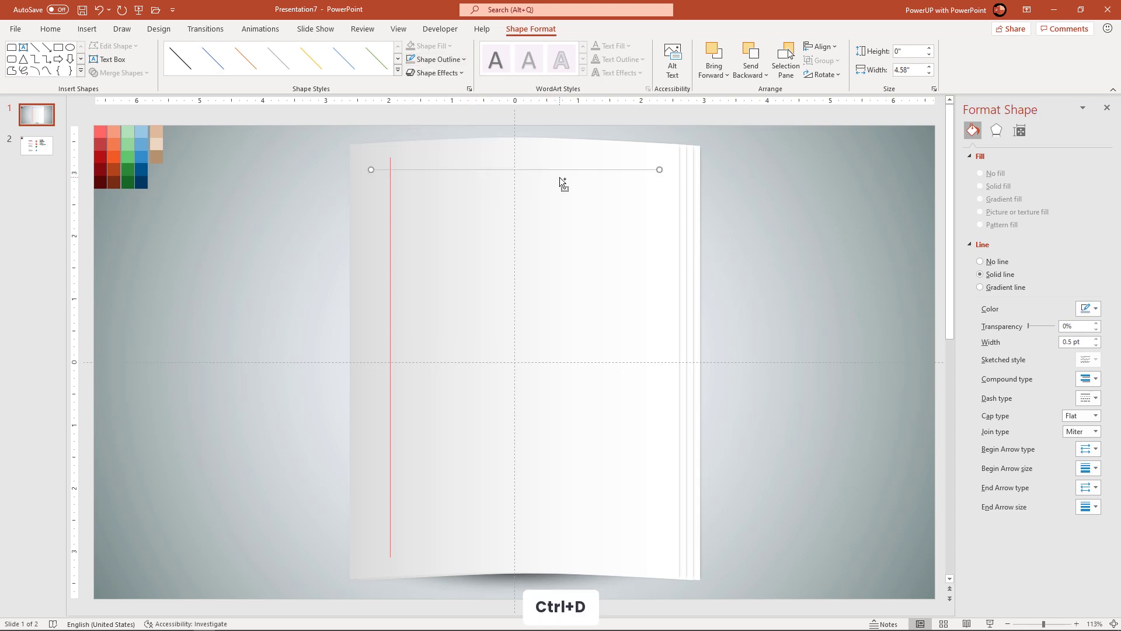
pyautogui.moveTo(564, 182); pyautogui.dragTo(555, 189)
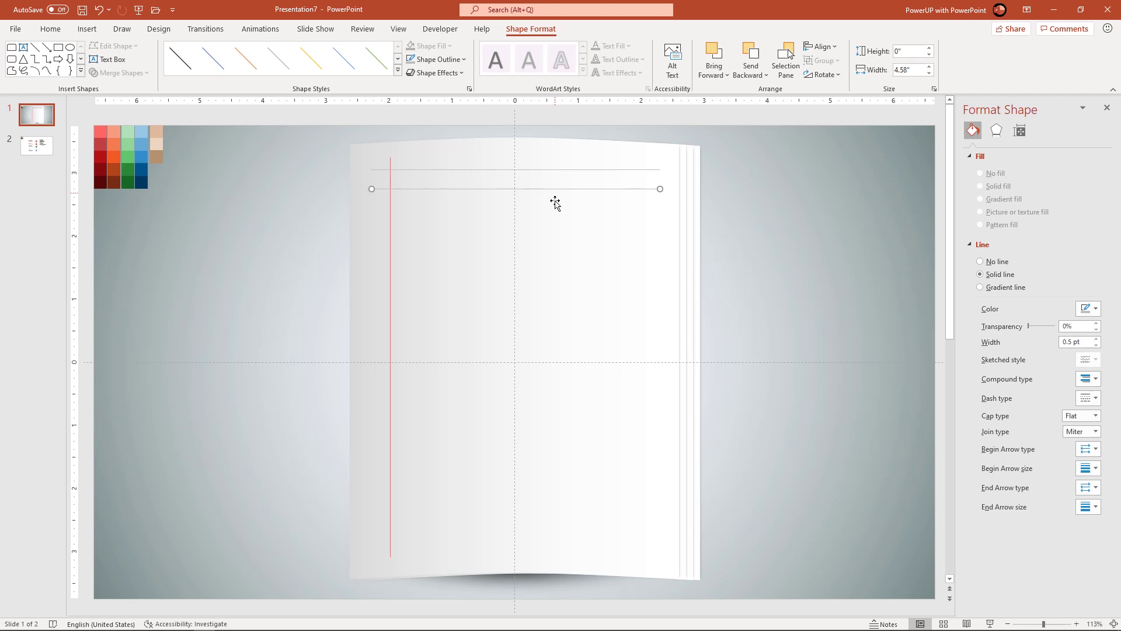
pyautogui.hotkey('ctrl', 'd')
pyautogui.hotkey('ctrl', 'd')
pyautogui.hotkey('ctrl', 'd')
pyautogui.hotkey('ctrl', 'd')
pyautogui.hotkey('ctrl', 'd')
pyautogui.hotkey('ctrl', 'd')
pyautogui.hotkey('ctrl', 'd')
pyautogui.hotkey('ctrl', 'd')
pyautogui.hotkey('ctrl', 'd')
pyautogui.hotkey('ctrl', 'd')
pyautogui.hotkey('ctrl', 'd')
pyautogui.hotkey('ctrl', 'd')
pyautogui.hotkey('ctrl', 'd')
pyautogui.hotkey('ctrl', 'd')
pyautogui.hotkey('ctrl', 'd')
pyautogui.hotkey('ctrl', 'd')
pyautogui.hotkey('ctrl', 'd')
pyautogui.hotkey('ctrl', 'd')
pyautogui.hotkey('ctrl', 'd')
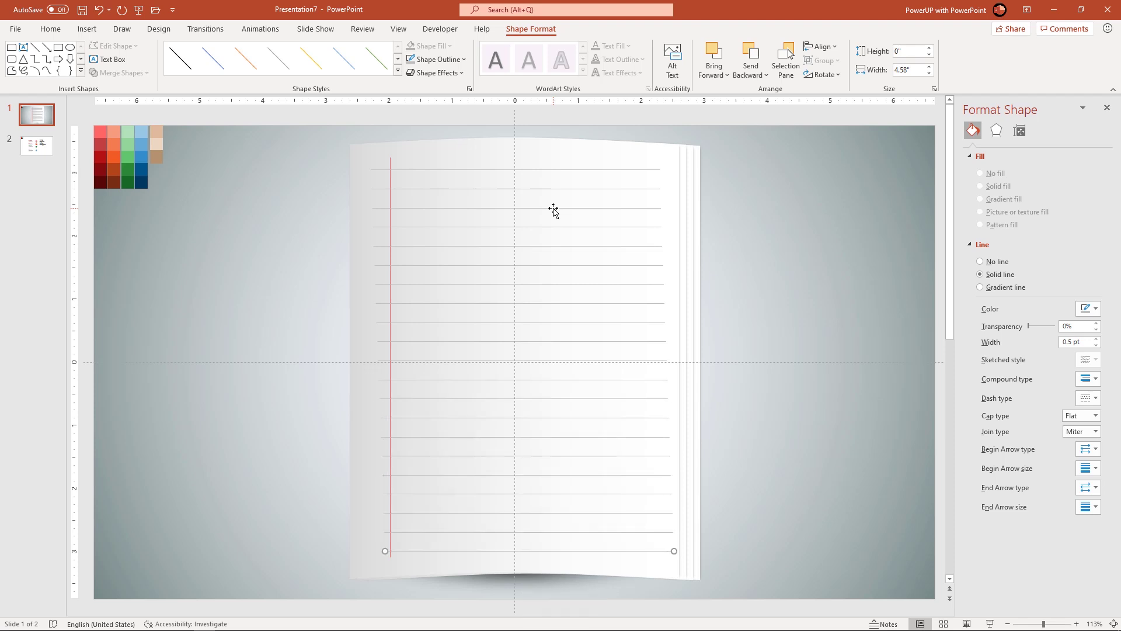
pyautogui.moveTo(306, 159); pyautogui.dragTo(681, 563)
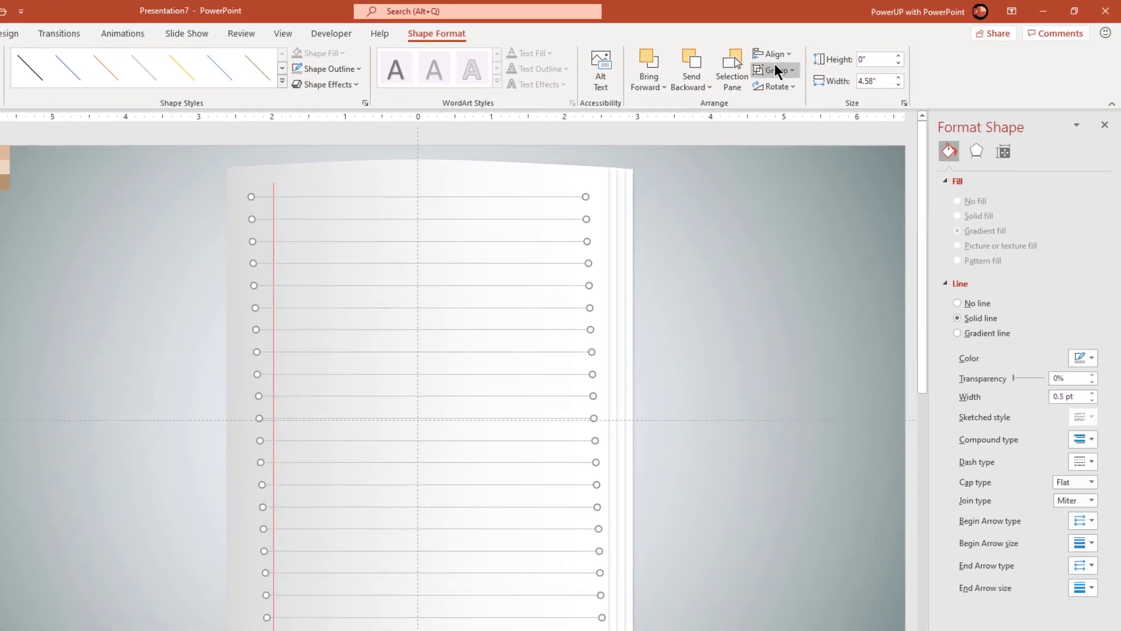
pyautogui.click(822, 49)
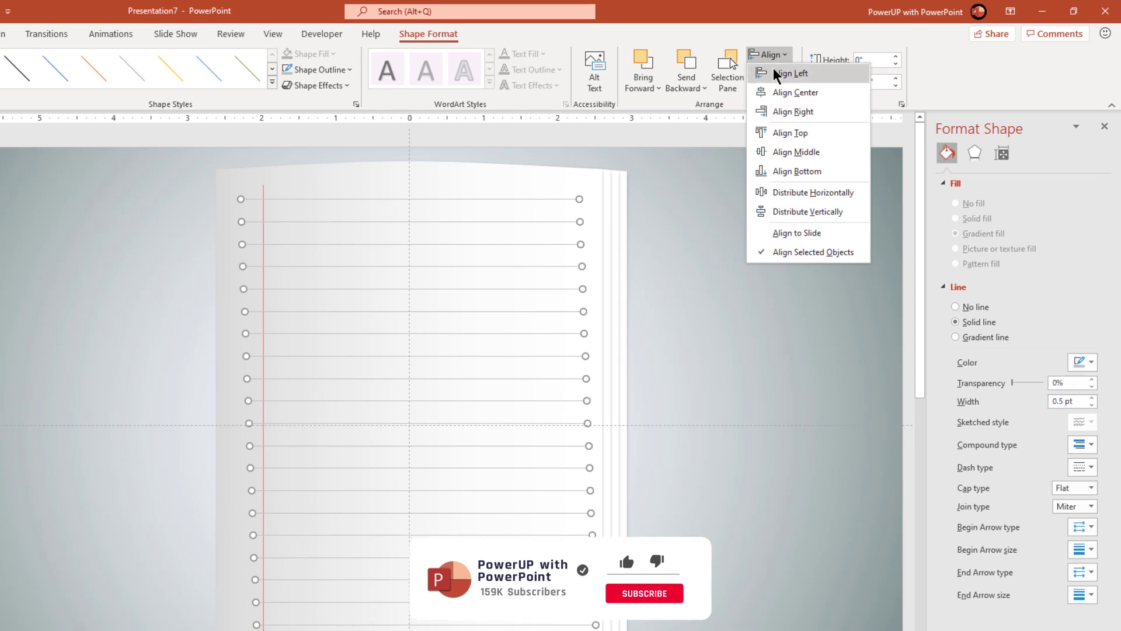
pyautogui.click(777, 63)
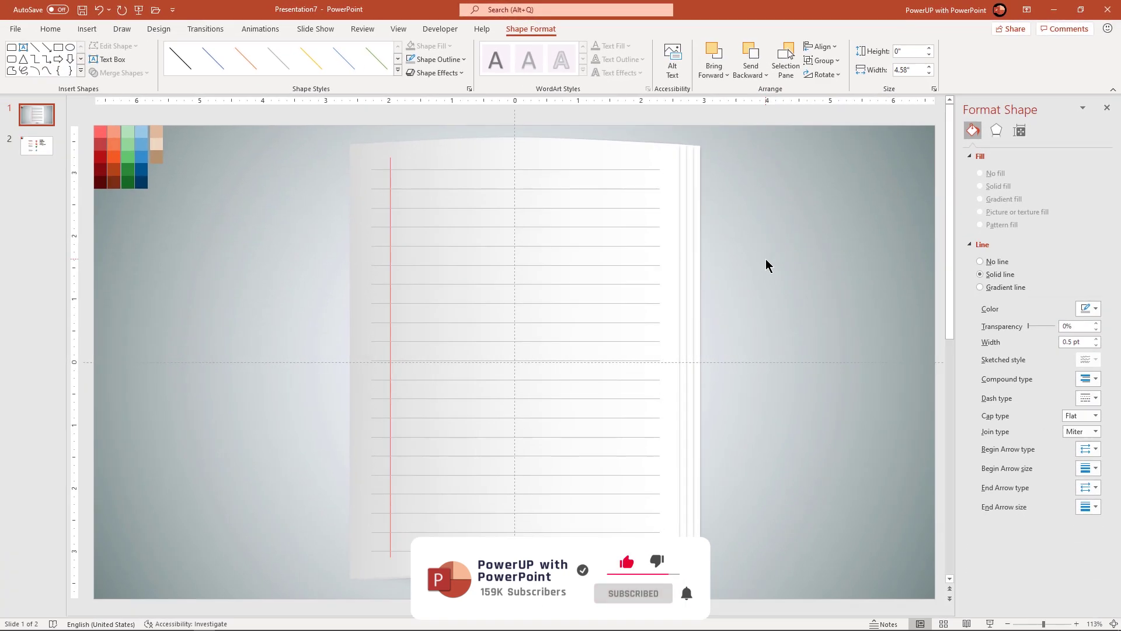
pyautogui.click(720, 291)
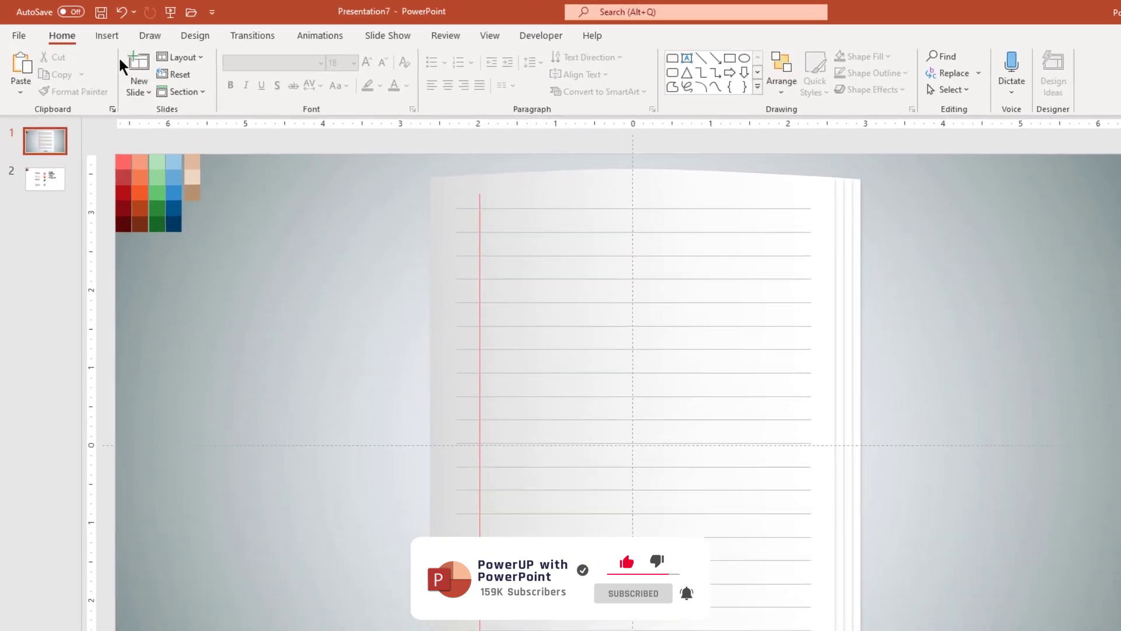
# Draw a thin, fully rounded blue bar left of the page, remove its outline, and turn it horizontal.
pyautogui.click(108, 36)
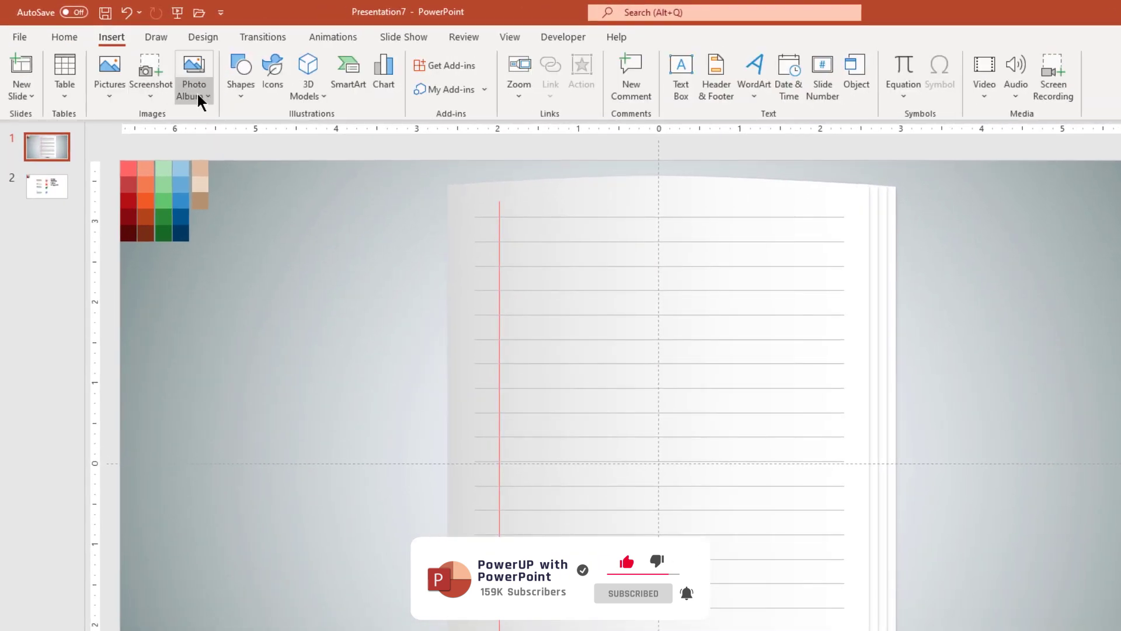
pyautogui.click(228, 87)
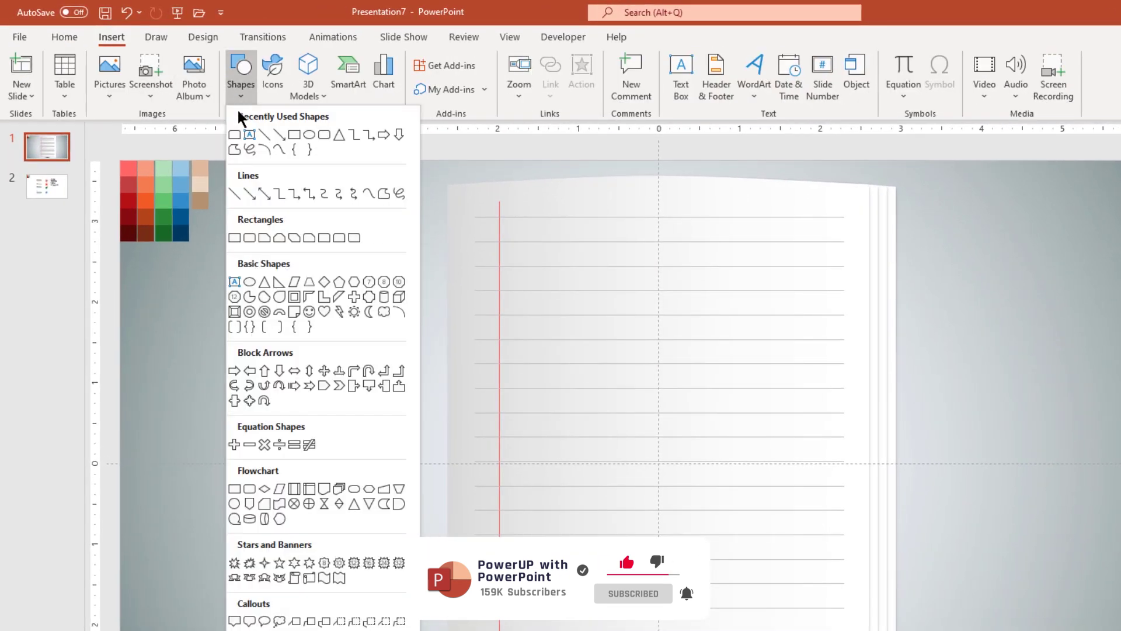
pyautogui.click(338, 238)
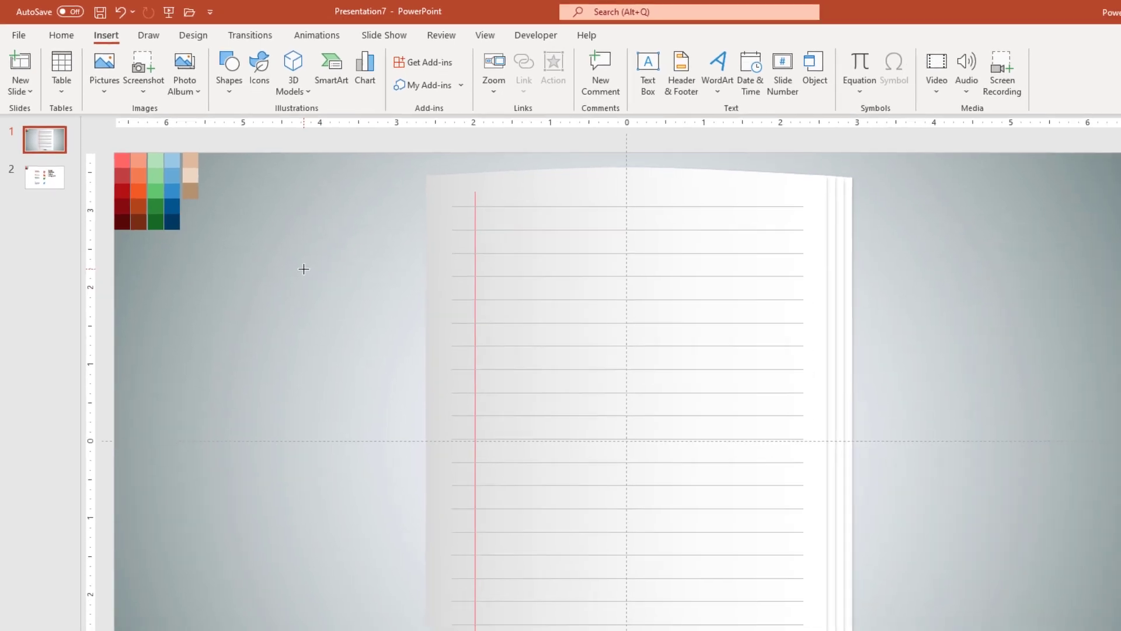
pyautogui.moveTo(319, 283); pyautogui.dragTo(335, 458)
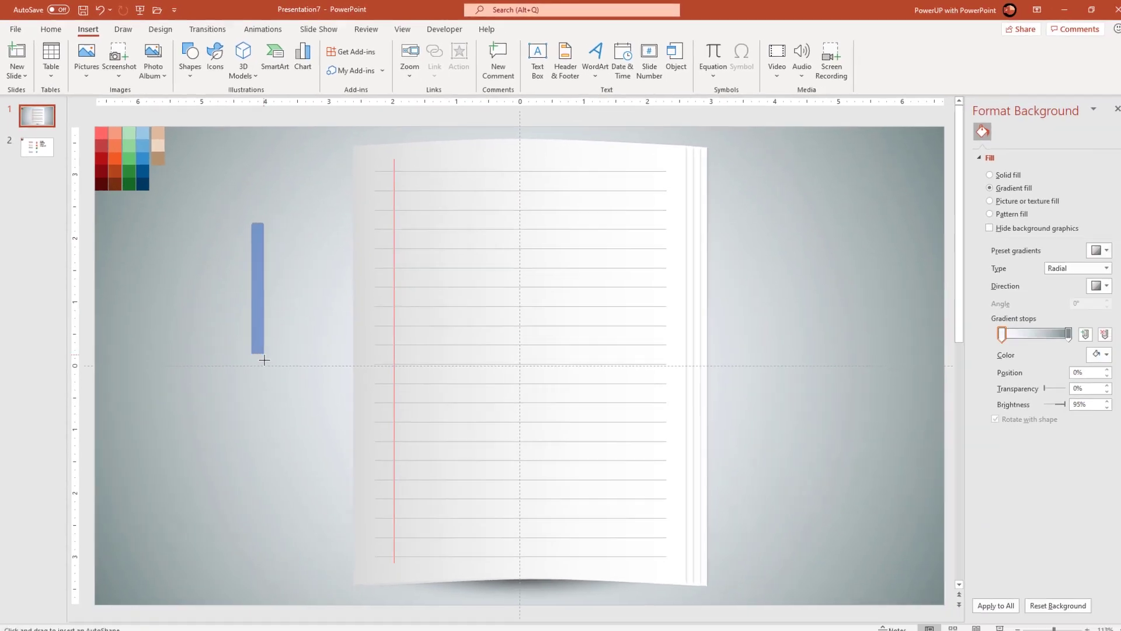
pyautogui.moveTo(264, 361); pyautogui.dragTo(266, 409)
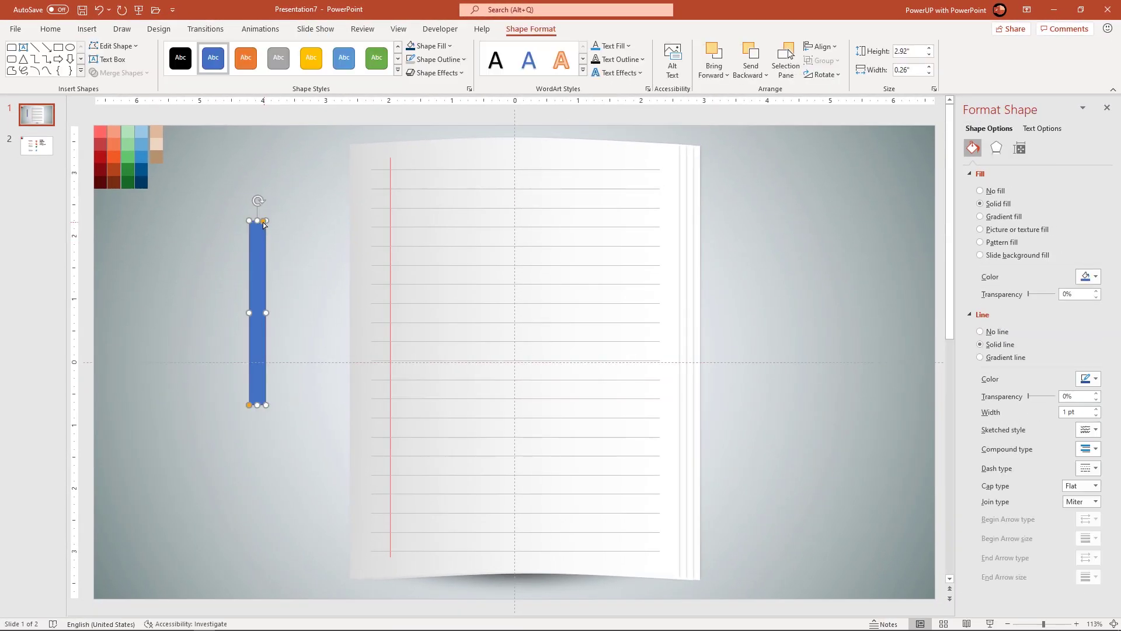
pyautogui.moveTo(266, 221); pyautogui.dragTo(251, 222)
pyautogui.moveTo(267, 312); pyautogui.dragTo(256, 313)
pyautogui.click(436, 59)
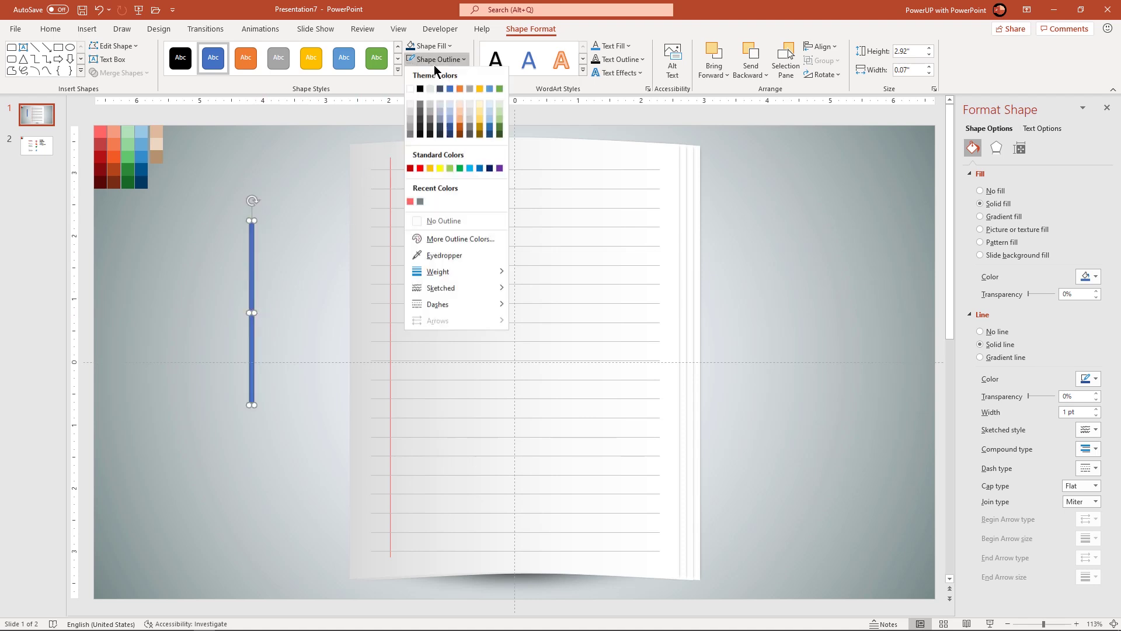
pyautogui.click(442, 221)
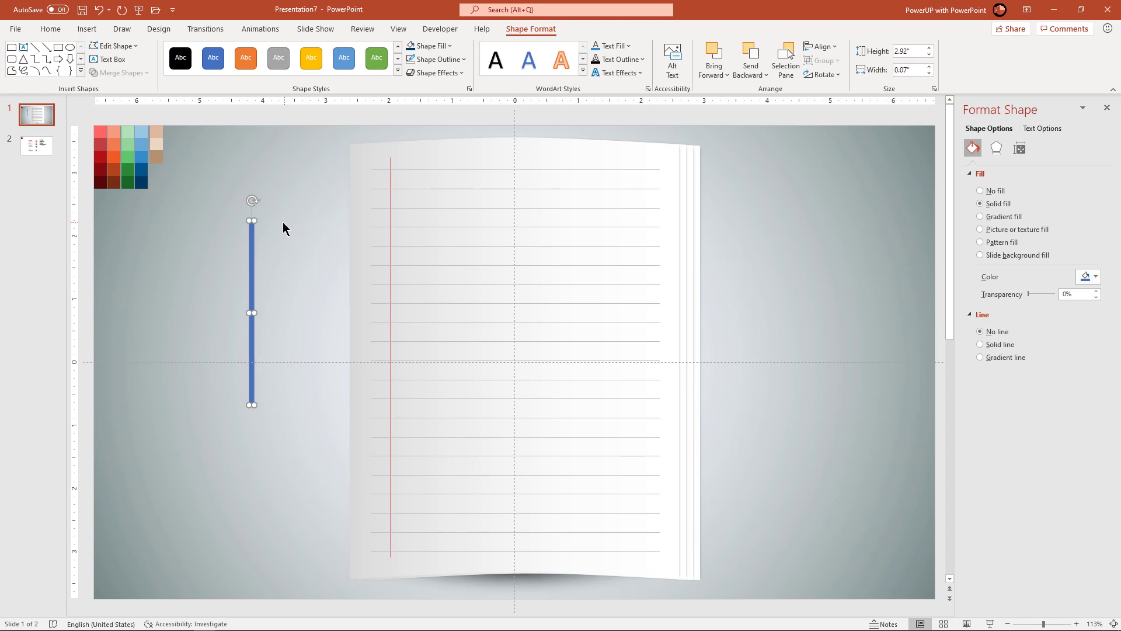
pyautogui.moveTo(255, 201); pyautogui.dragTo(362, 201)
# Stack four duplicates of the blue bar tightly beneath the original.
pyautogui.scroll(8, 362, 201)
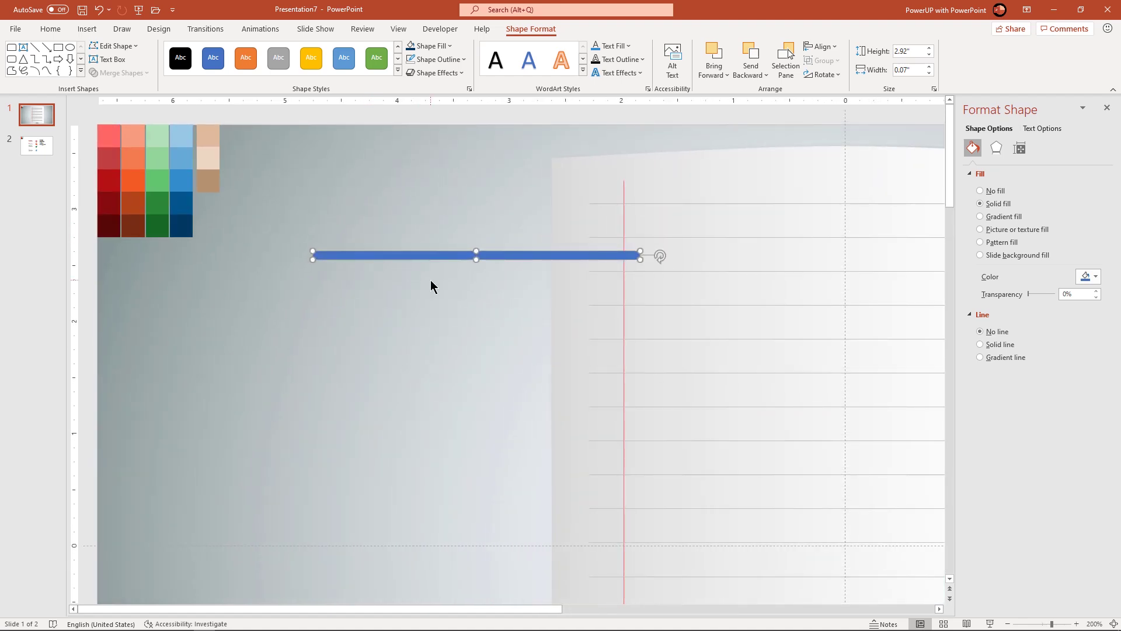
pyautogui.click(431, 286)
pyautogui.click(446, 255)
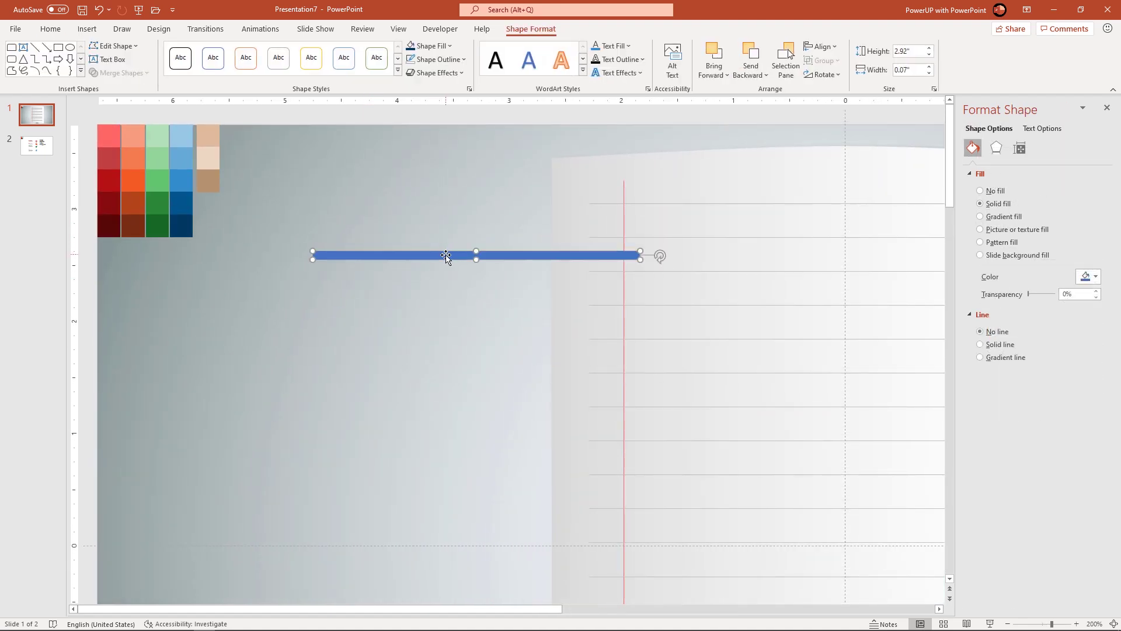
pyautogui.hotkey('ctrl', 'd')
pyautogui.moveTo(461, 274); pyautogui.dragTo(442, 265)
pyautogui.hotkey('ctrl', 'd')
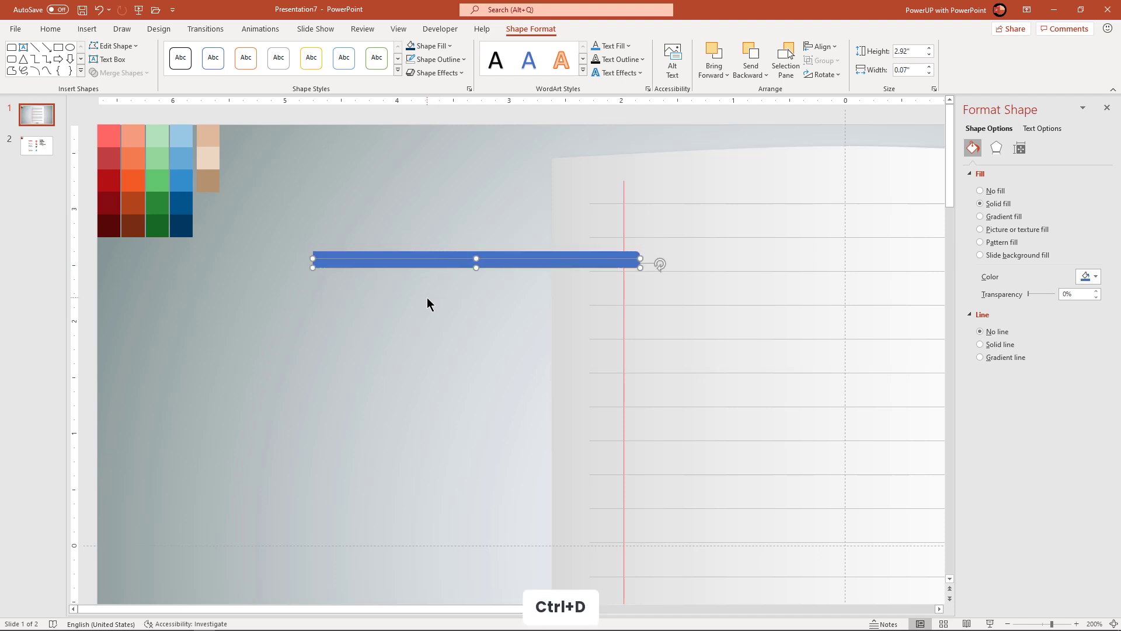
pyautogui.hotkey('ctrl', 'd')
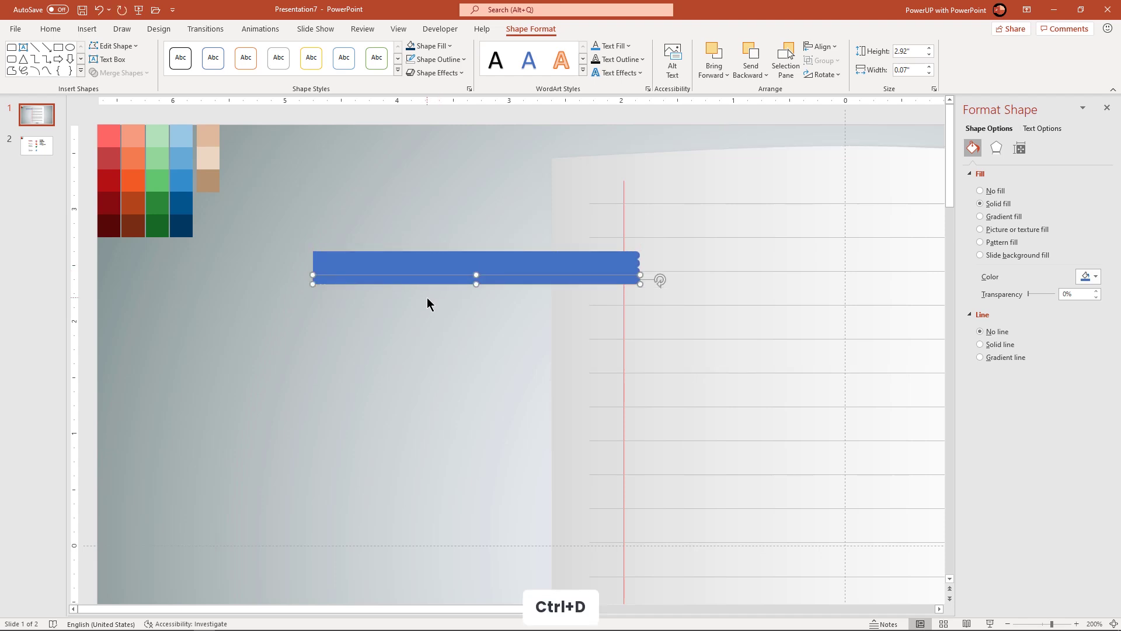
pyautogui.hotkey('ctrl', 'd')
# Eyedropper the coral swatch onto the top bar and the red swatch onto the second bar.
pyautogui.click(389, 255)
pyautogui.click(430, 48)
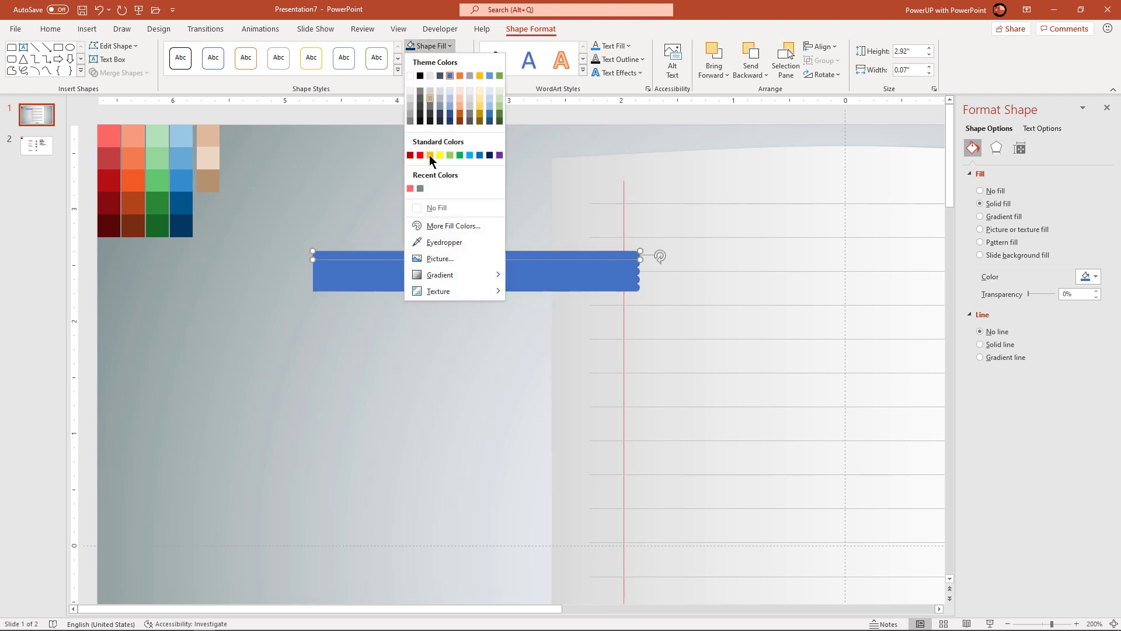
pyautogui.click(426, 242)
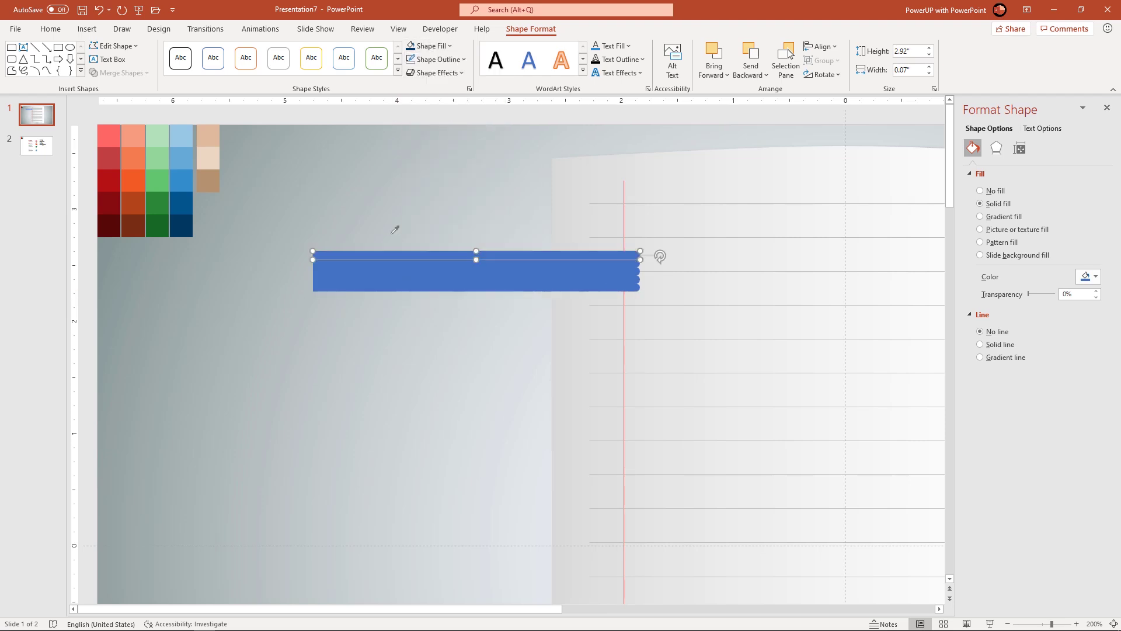
pyautogui.click(111, 136)
pyautogui.click(348, 264)
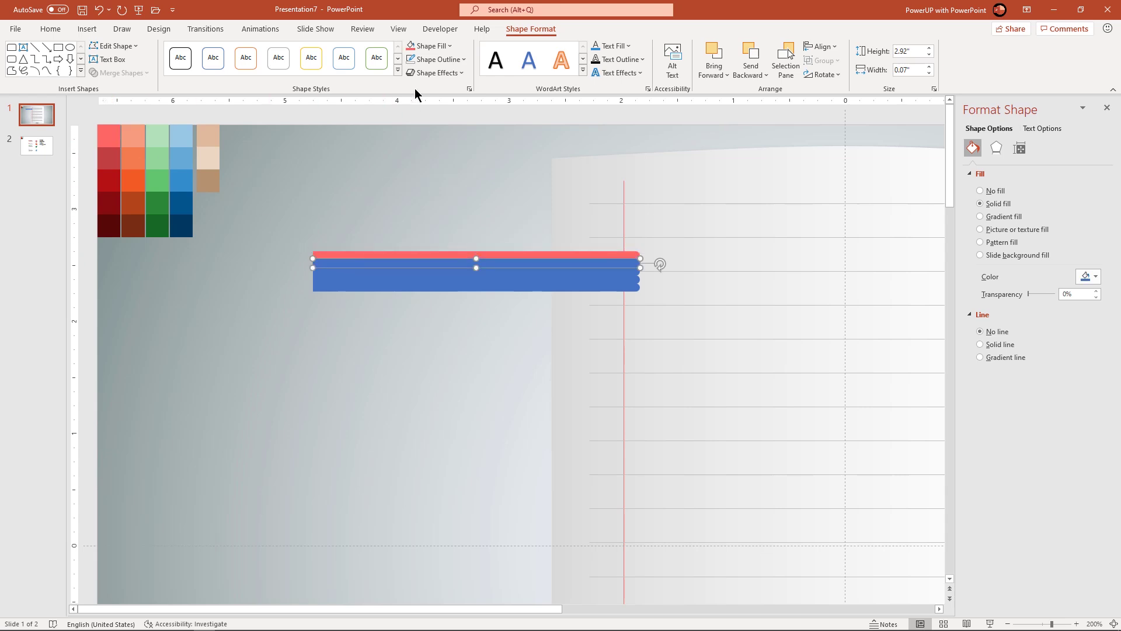
pyautogui.click(430, 46)
pyautogui.click(425, 241)
pyautogui.click(114, 156)
# Fill the third, fourth and bottom bars with progressively darker reds, ending with the darkest.
pyautogui.moveTo(351, 273); pyautogui.dragTo(352, 282)
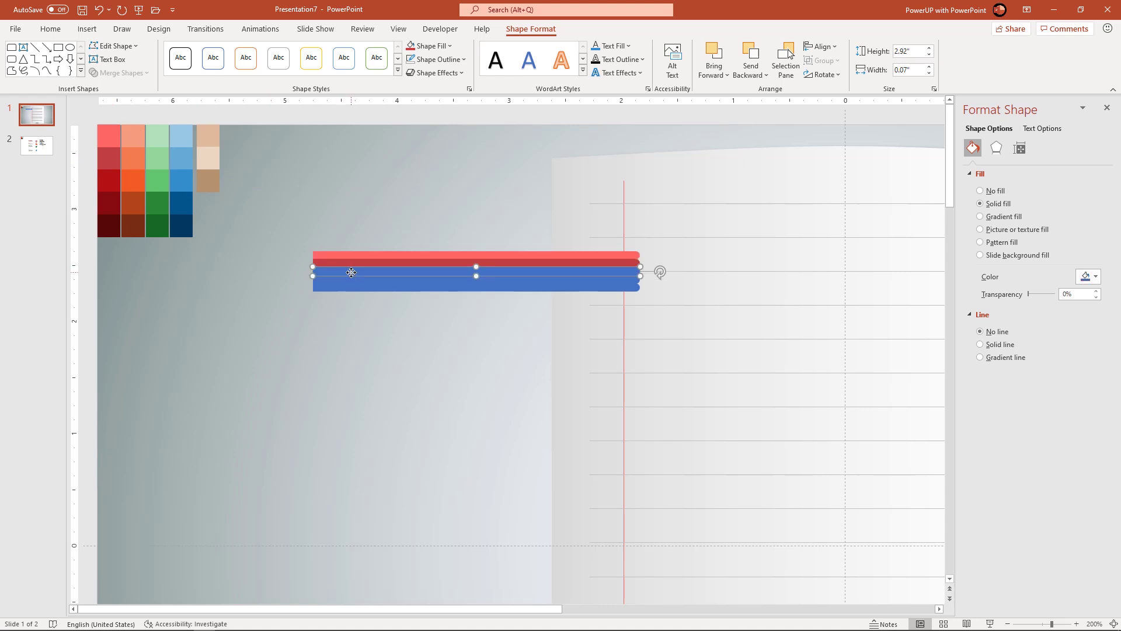
pyautogui.click(430, 46)
pyautogui.click(426, 241)
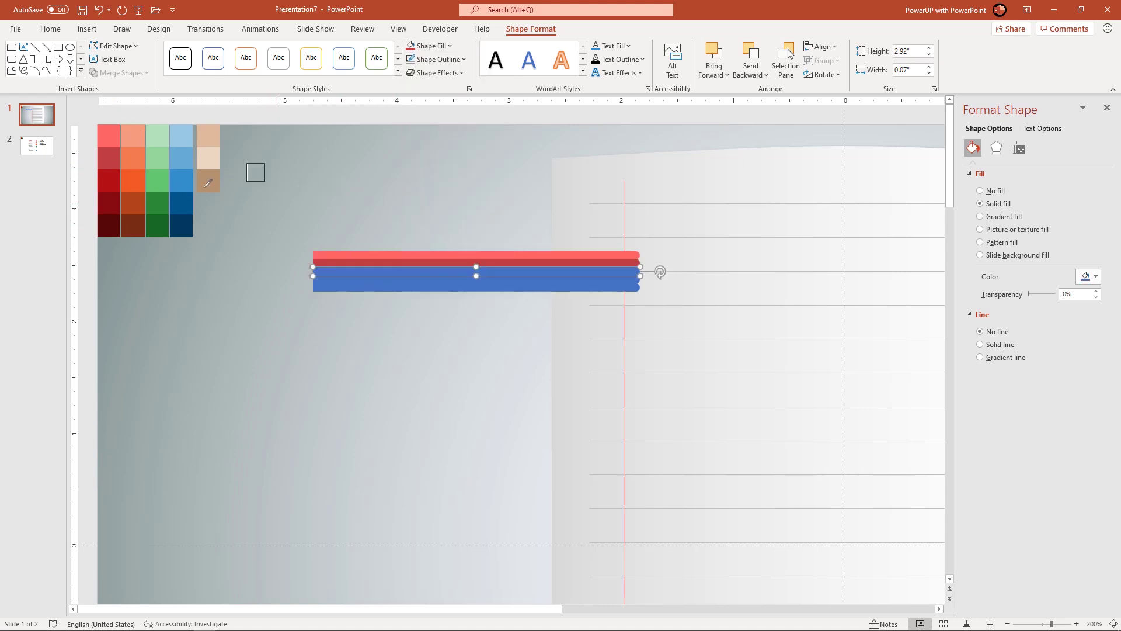
pyautogui.click(117, 178)
pyautogui.click(340, 281)
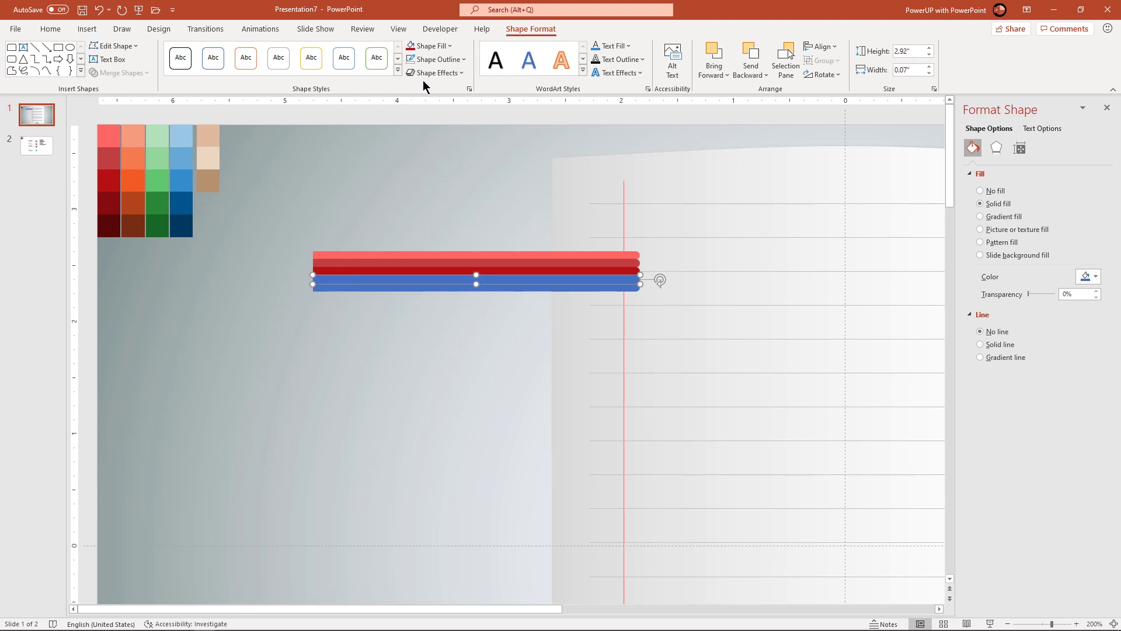
pyautogui.click(439, 45)
pyautogui.click(426, 240)
pyautogui.click(109, 201)
pyautogui.click(332, 288)
pyautogui.click(439, 45)
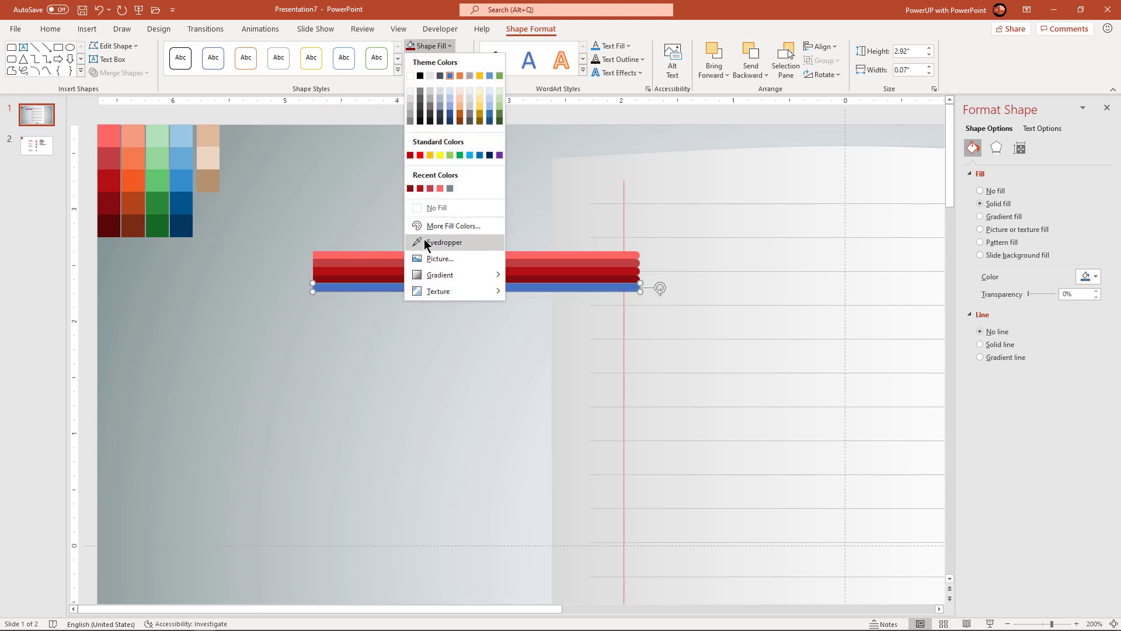
pyautogui.click(425, 240)
pyautogui.click(117, 220)
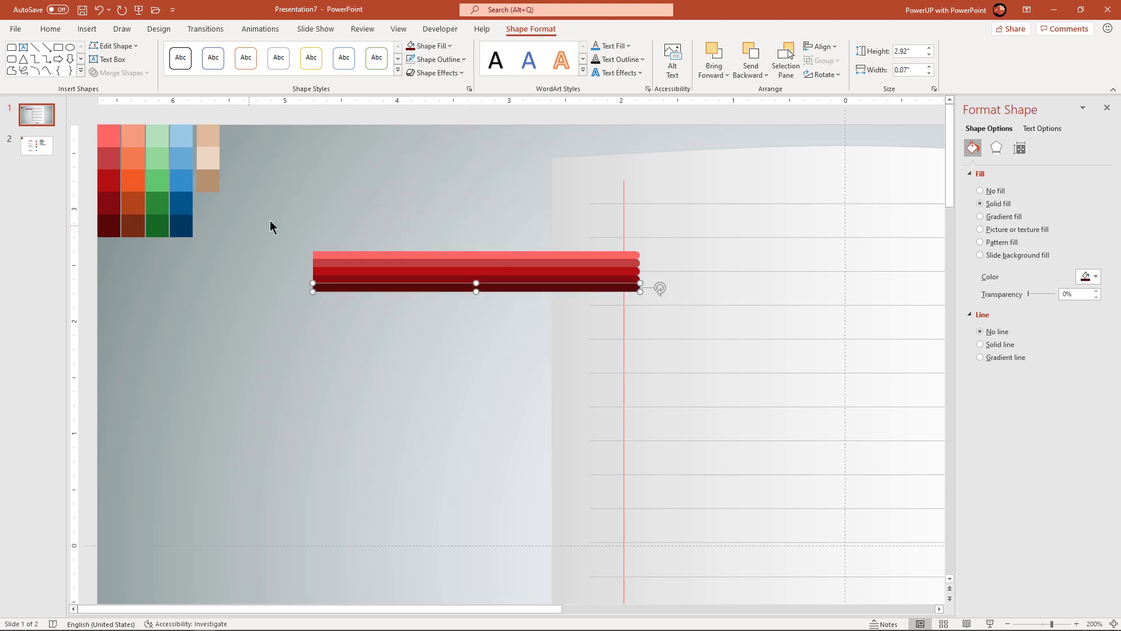
pyautogui.click(324, 209)
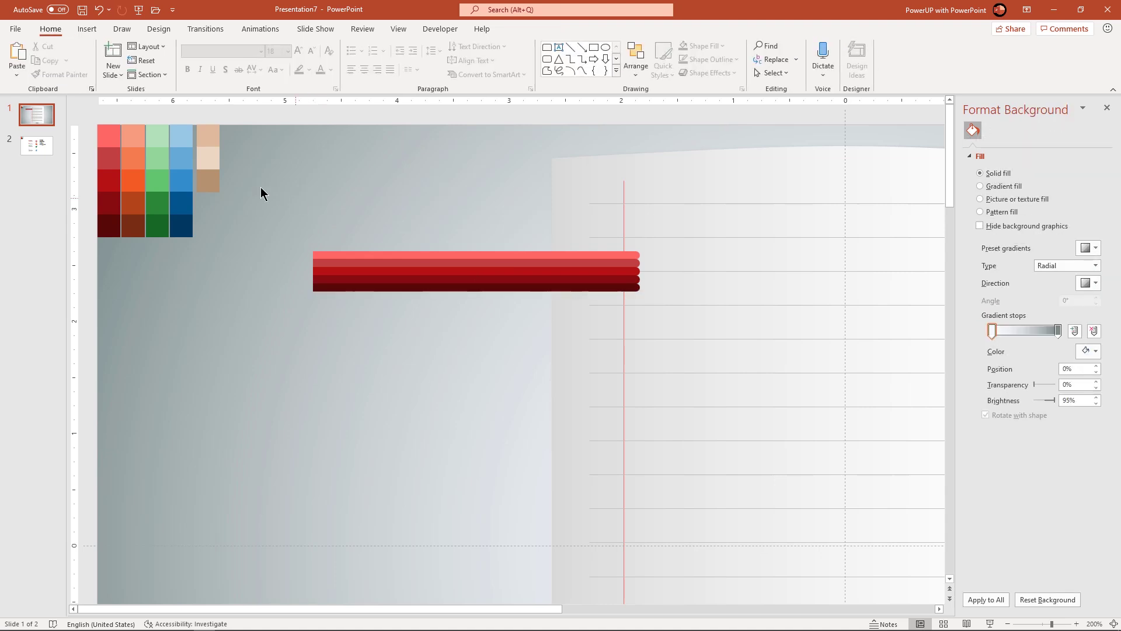
# Draw an isosceles triangle, rotate it to point right, and size it onto the red bars' end.
pyautogui.click(86, 29)
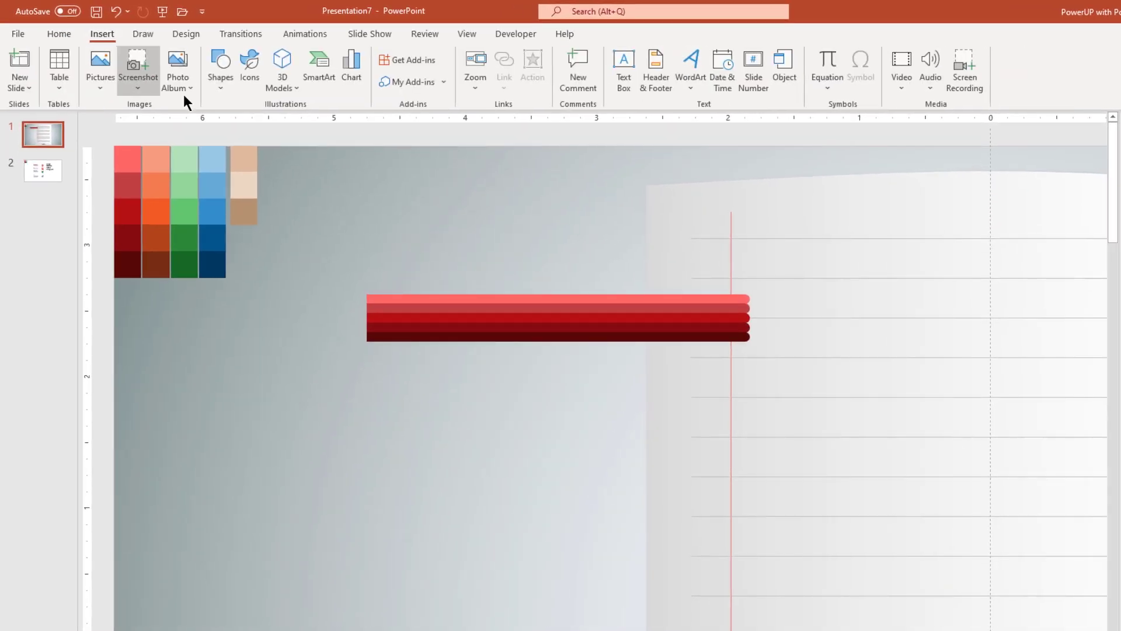
pyautogui.click(220, 87)
pyautogui.click(309, 123)
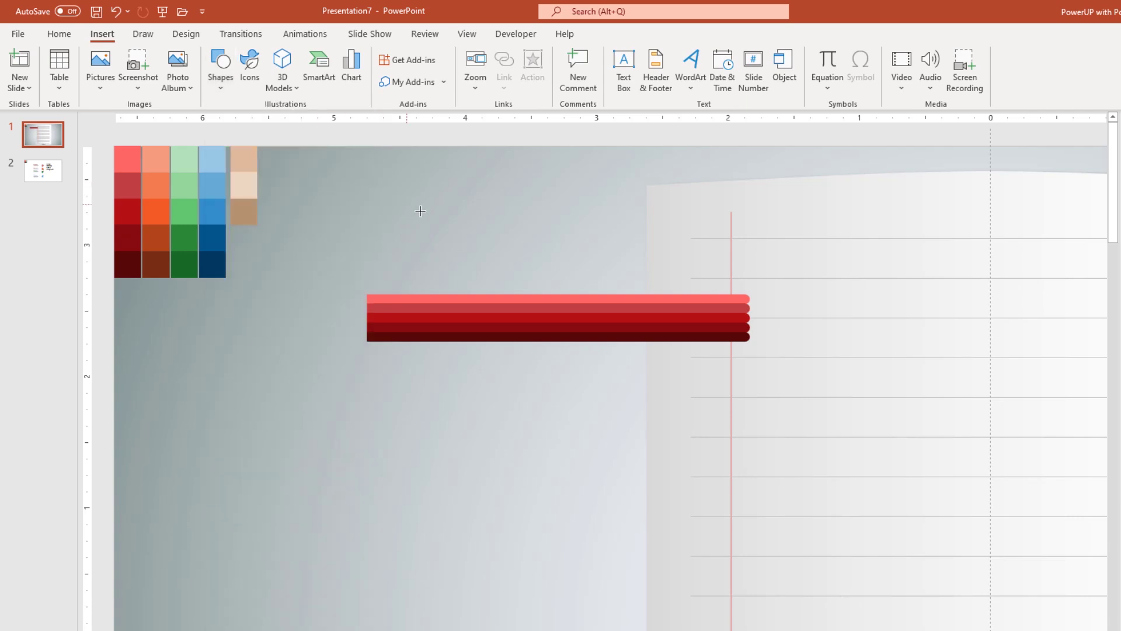
pyautogui.moveTo(420, 199); pyautogui.dragTo(524, 332)
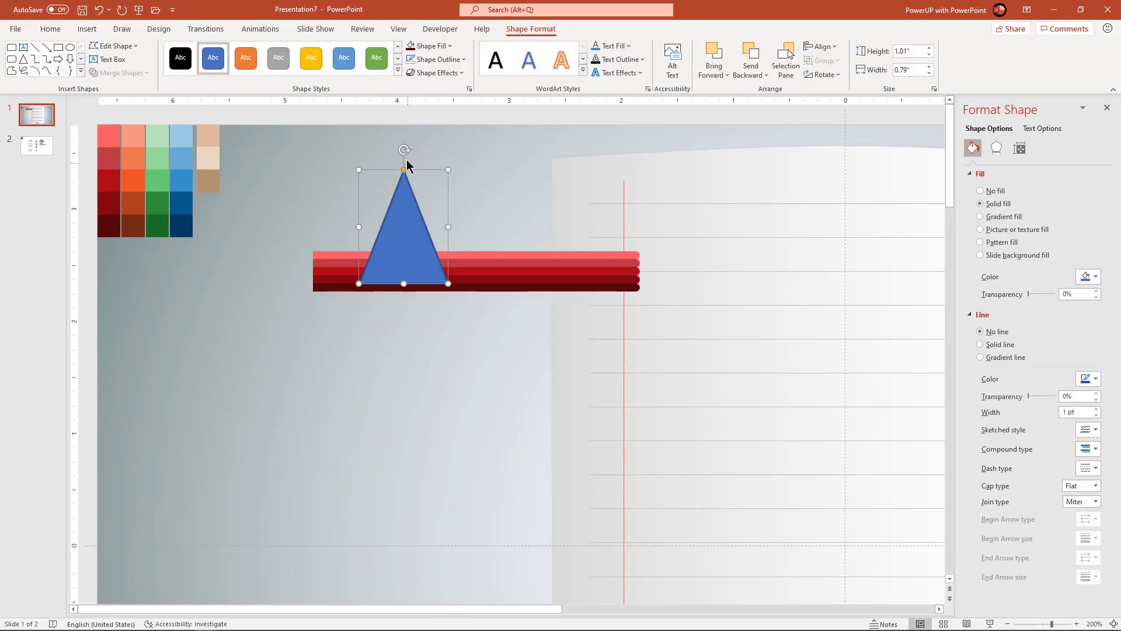
pyautogui.moveTo(405, 150); pyautogui.dragTo(510, 228)
pyautogui.moveTo(360, 223); pyautogui.dragTo(651, 292)
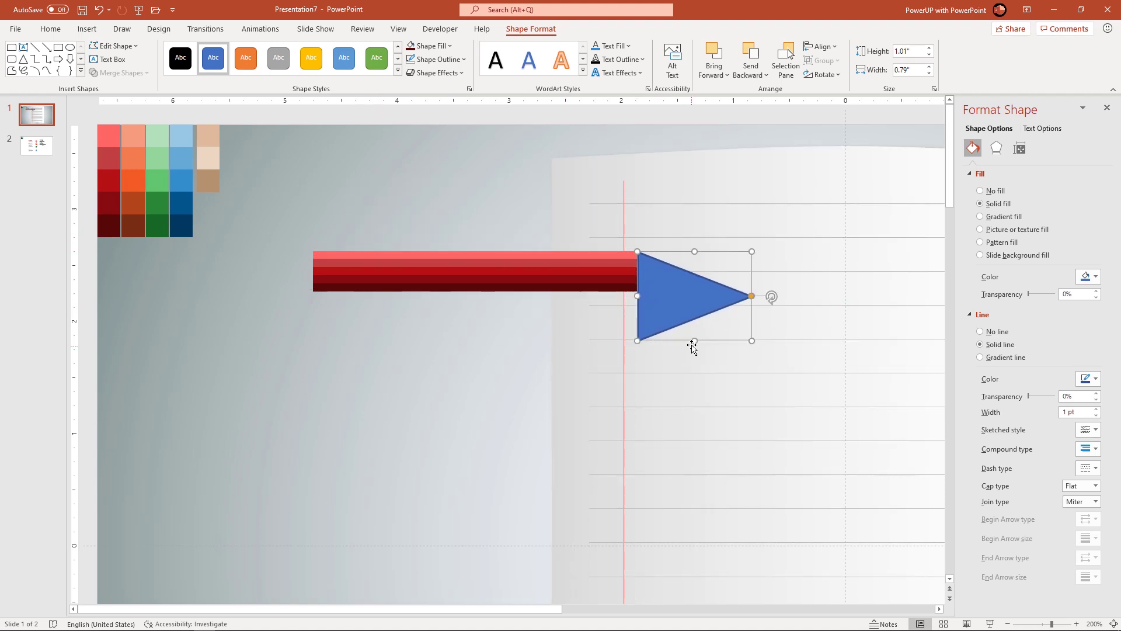
pyautogui.moveTo(692, 342); pyautogui.dragTo(685, 292)
pyautogui.moveTo(754, 291); pyautogui.dragTo(713, 290)
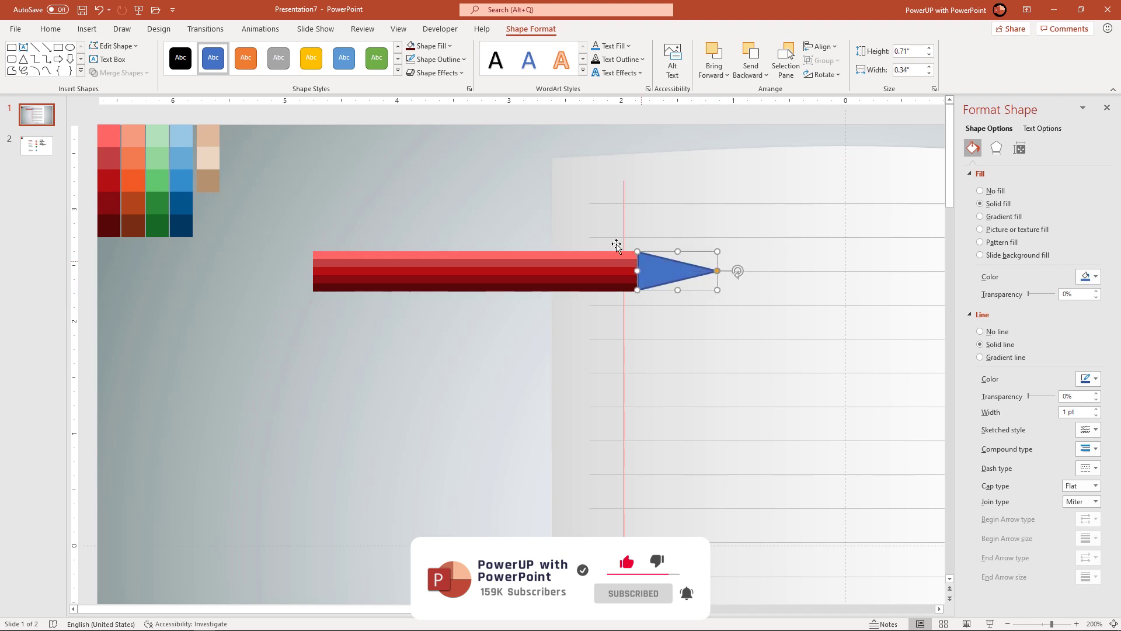
# Remove the triangle's outline and fine-tune its size and position as the pencil tip.
pyautogui.click(443, 59)
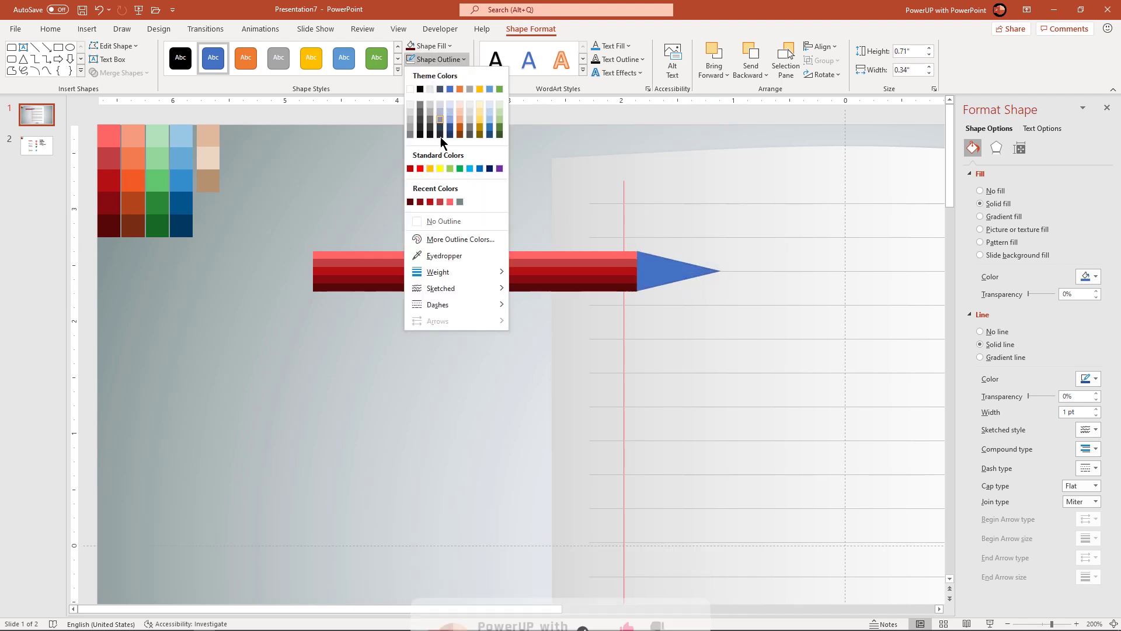
pyautogui.click(437, 222)
pyautogui.keyDown('ctrl'); pyautogui.scroll(5, 665, 279); pyautogui.keyUp('ctrl')
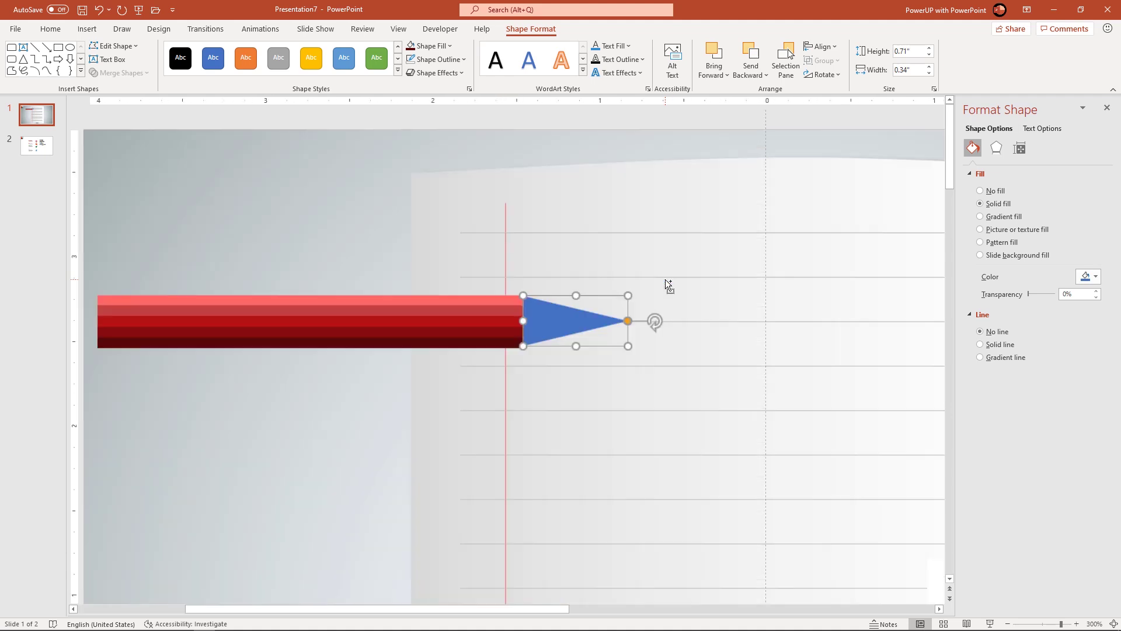
pyautogui.moveTo(515, 380); pyautogui.dragTo(503, 354)
pyautogui.scroll(-3, 503, 354)
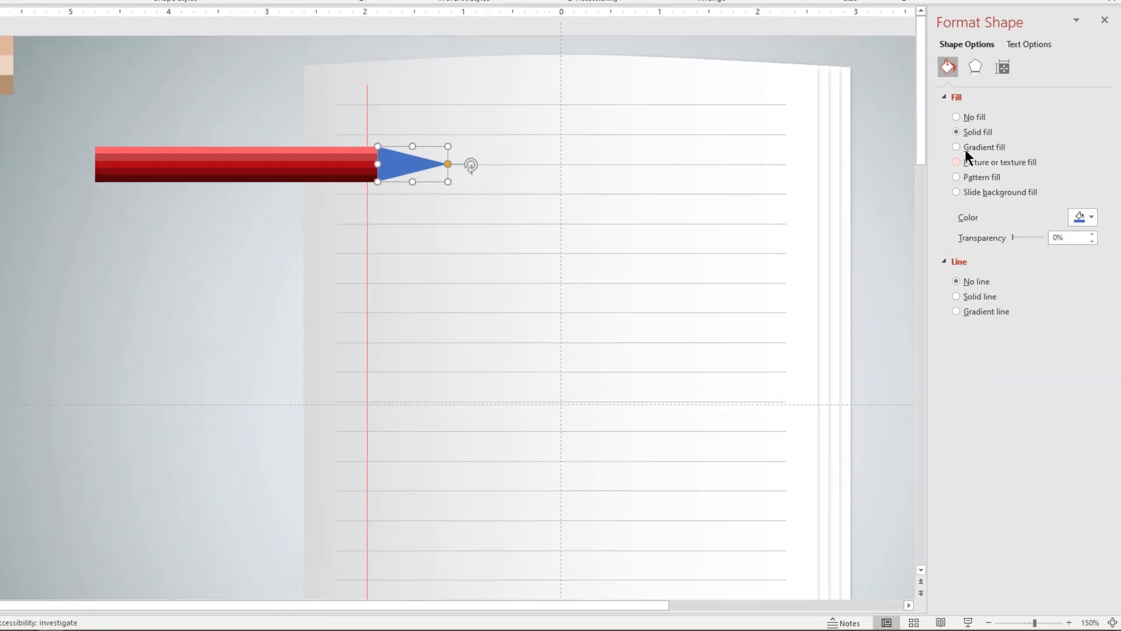
# Give the tip a linear gradient fill and add four extra gradient stops.
pyautogui.click(989, 217)
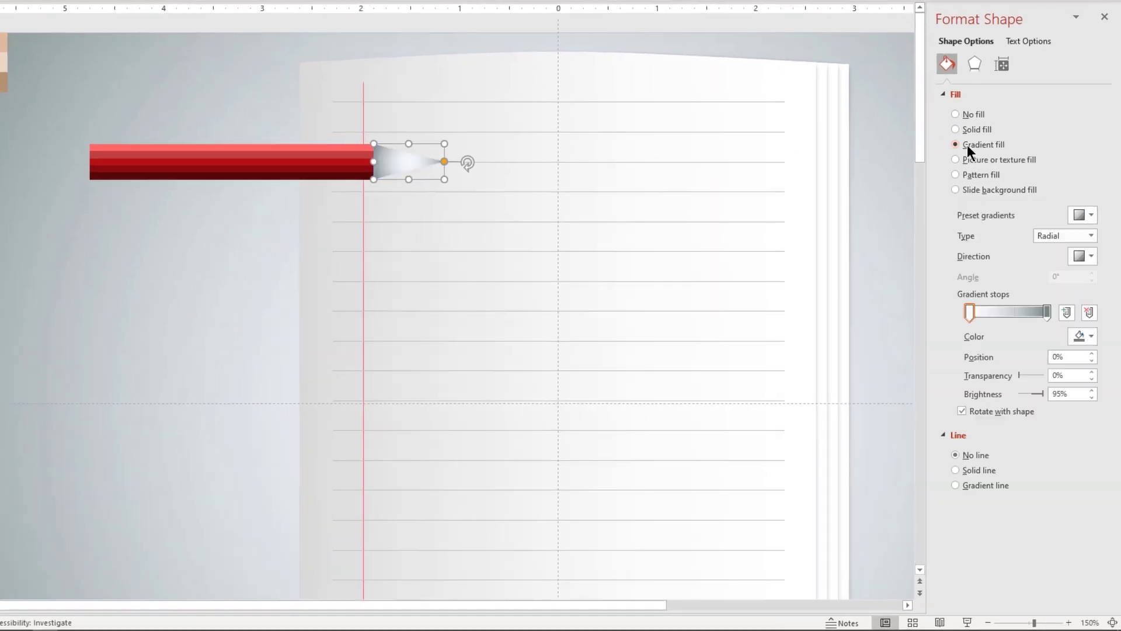
pyautogui.click(1090, 235)
pyautogui.click(1061, 250)
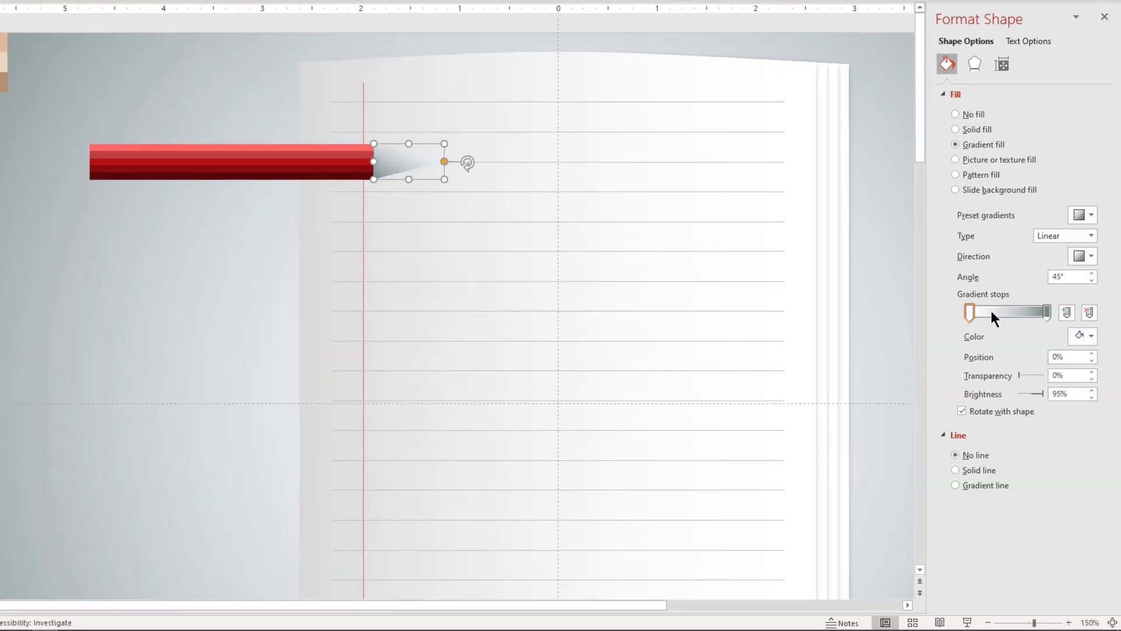
pyautogui.click(991, 311)
pyautogui.click(1030, 311)
pyautogui.click(1012, 312)
pyautogui.click(1028, 312)
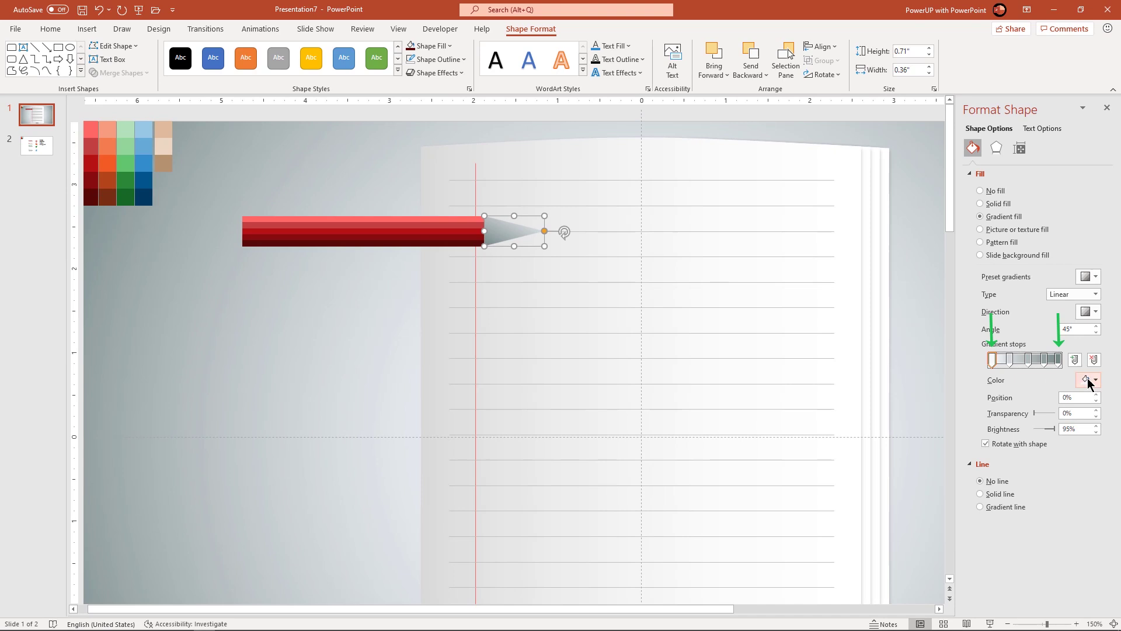
# Colour the first and last gradient stops beige from the swatch and recent colours.
pyautogui.click(1090, 378)
pyautogui.click(1050, 551)
pyautogui.click(165, 127)
pyautogui.click(1058, 361)
pyautogui.click(1088, 379)
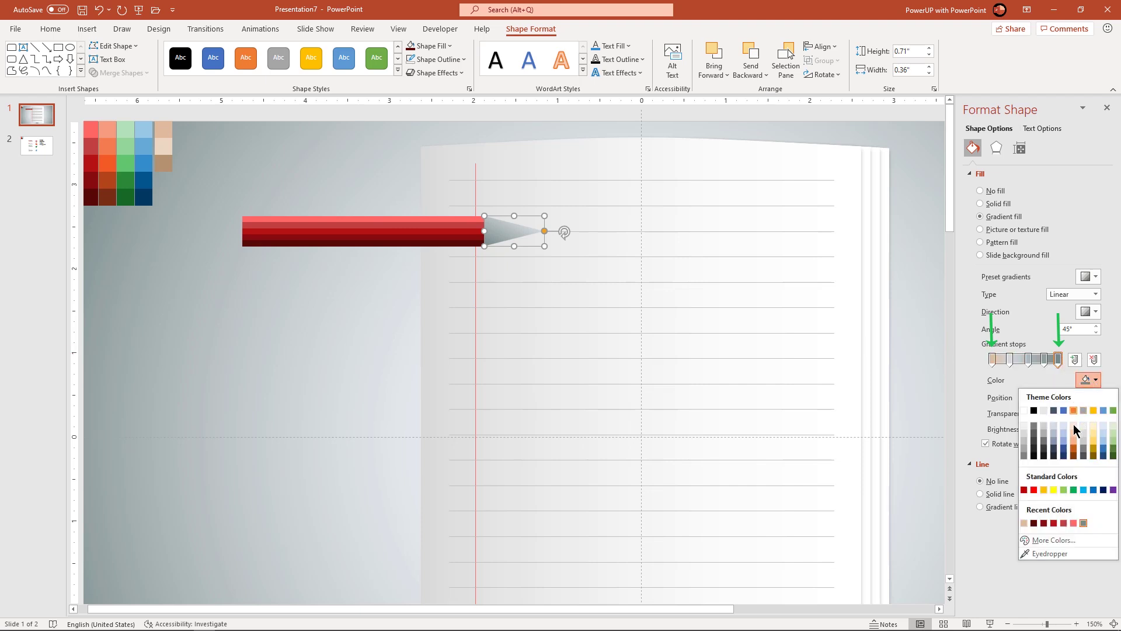
pyautogui.click(1033, 524)
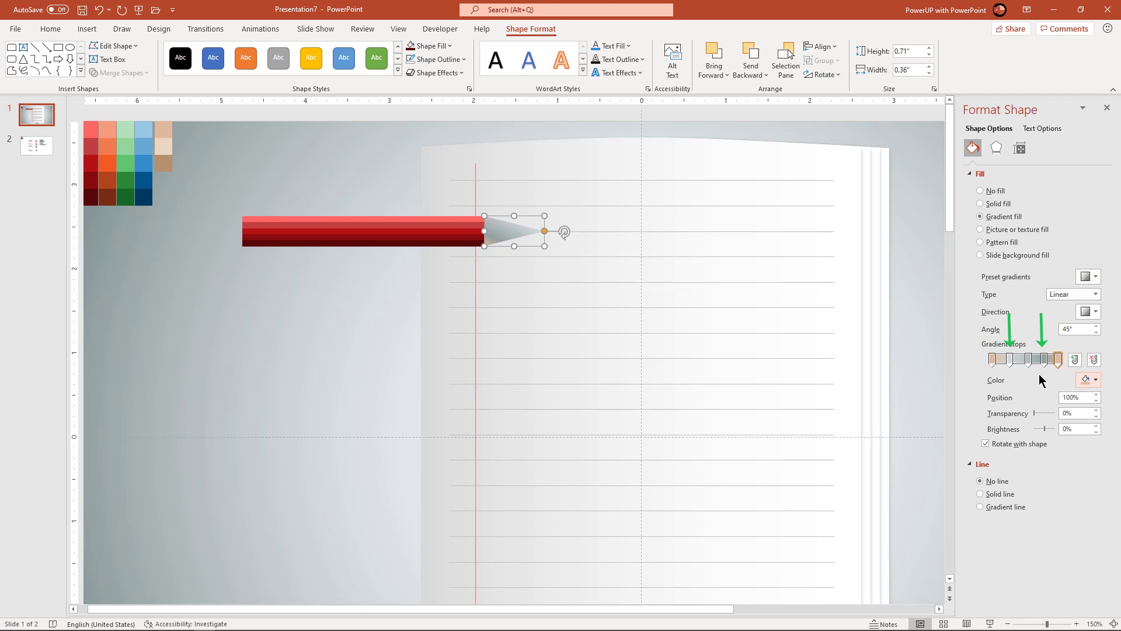
# Colour the inner stops with a recent light colour and the tan swatch.
pyautogui.click(1010, 360)
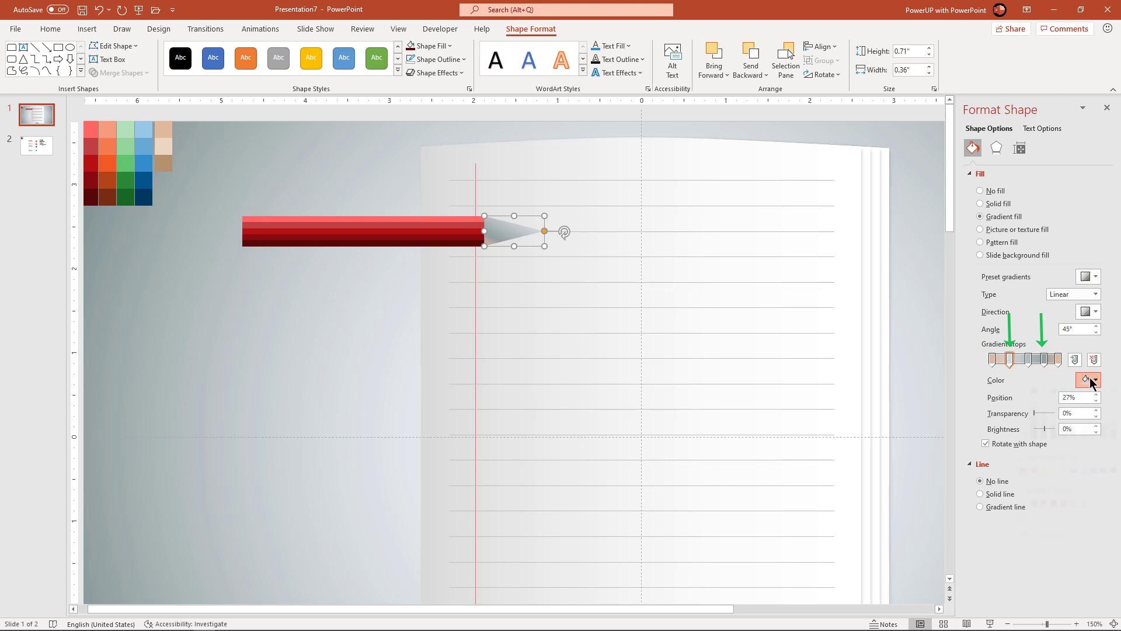
pyautogui.click(1088, 379)
pyautogui.click(1044, 554)
pyautogui.click(1045, 359)
pyautogui.click(1087, 379)
pyautogui.click(1024, 523)
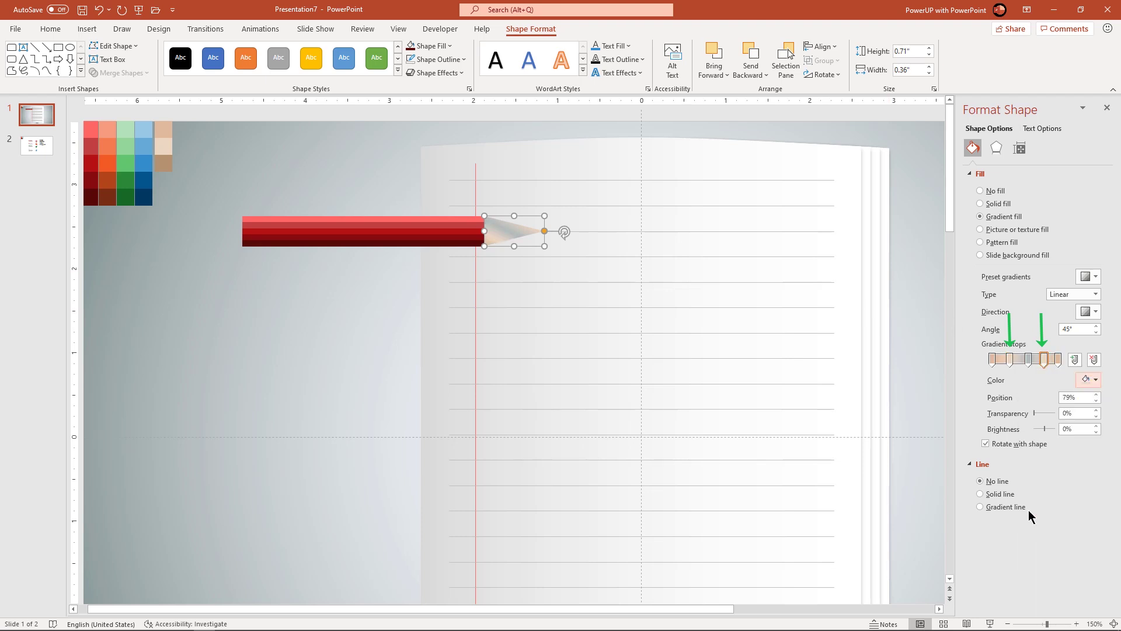
pyautogui.click(1030, 360)
pyautogui.click(1089, 379)
pyautogui.click(1039, 554)
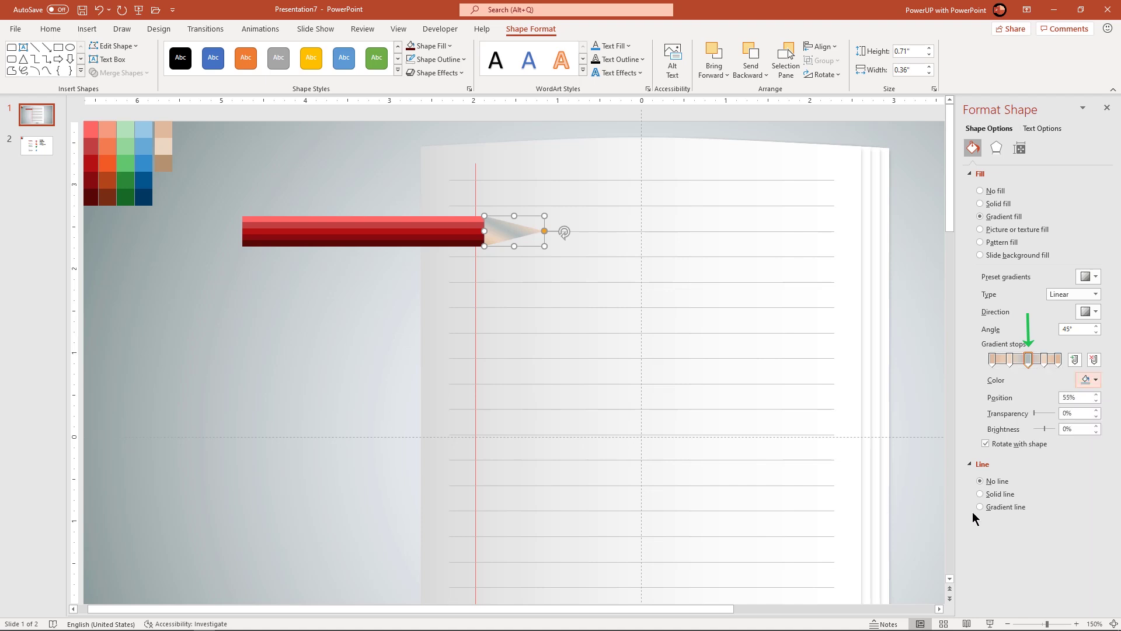
pyautogui.click(162, 164)
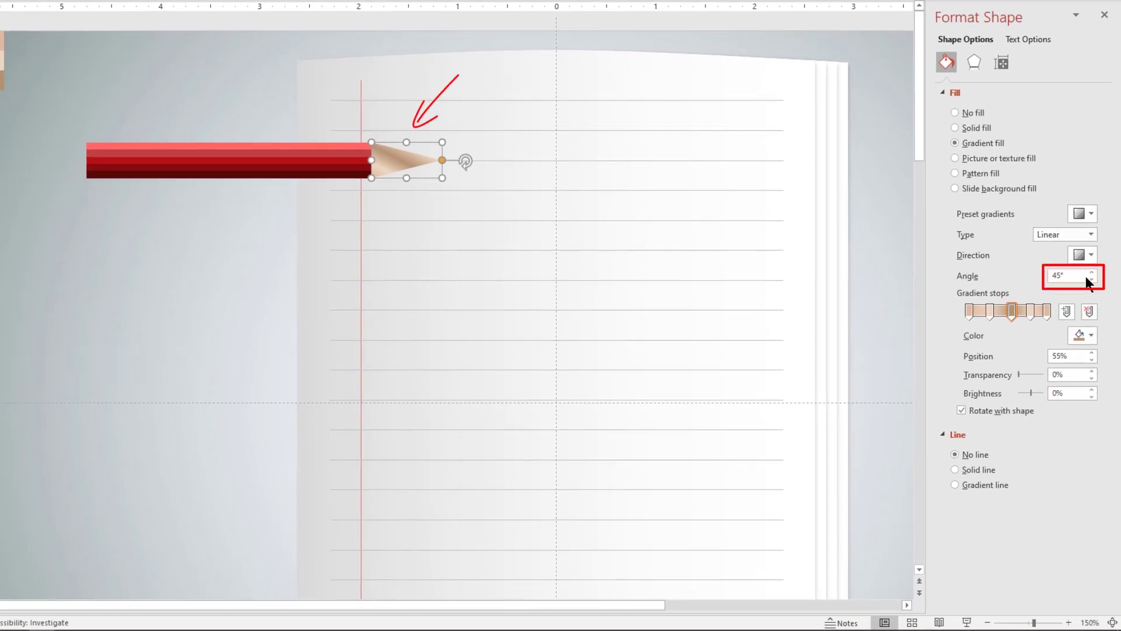
# Lower the gradient angle to 0° and review the wooden tip.
pyautogui.click(1091, 279)
pyautogui.click(1092, 279)
pyautogui.click(1091, 279)
pyautogui.click(1091, 279)
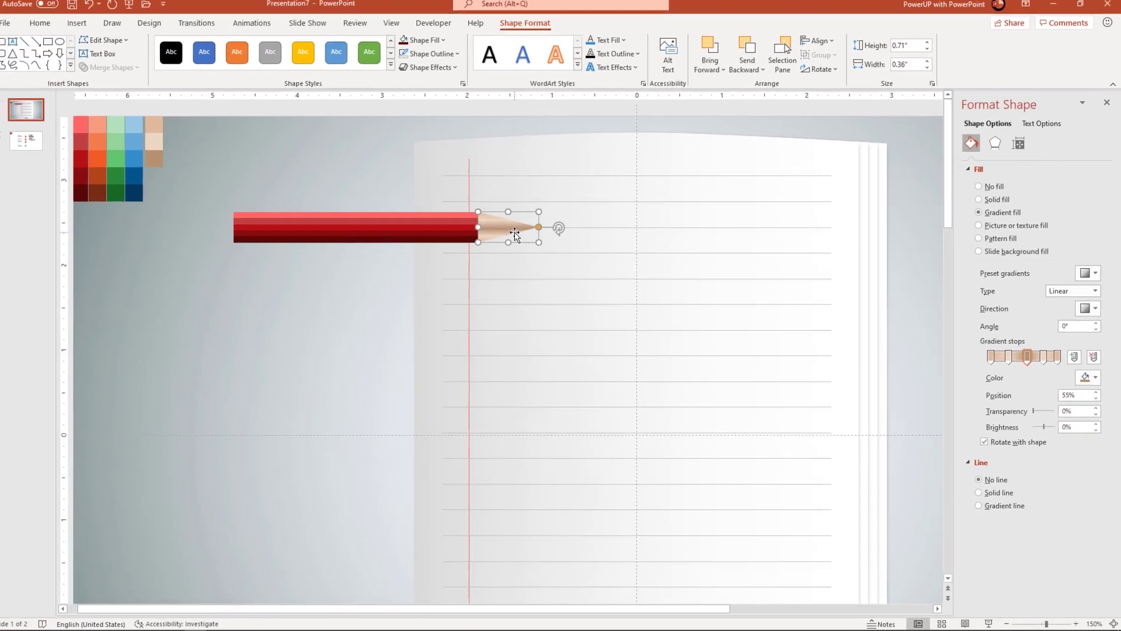
pyautogui.scroll(5, 409, 165)
pyautogui.scroll(10, 530, 257)
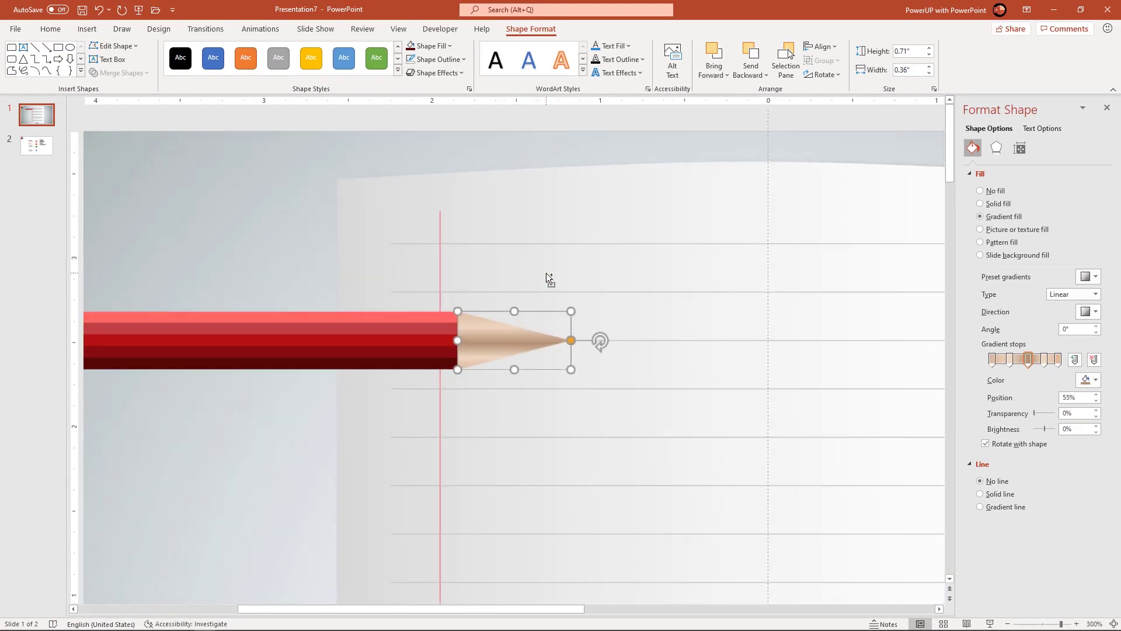
pyautogui.click(266, 274)
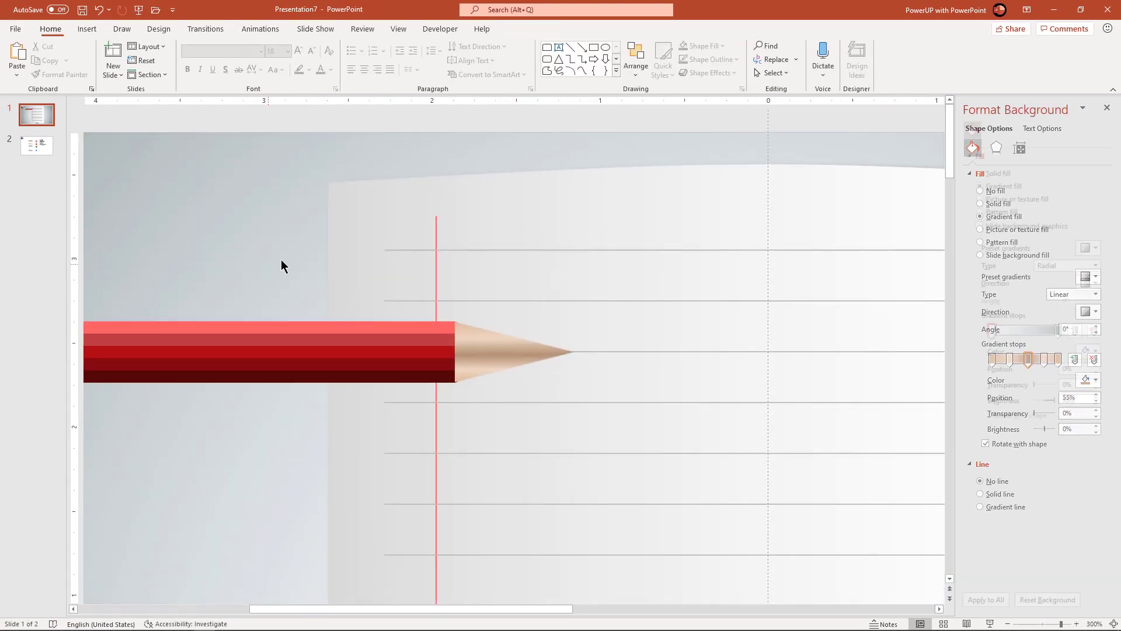
# Draw a circle and position it over the pencil tip.
pyautogui.click(99, 33)
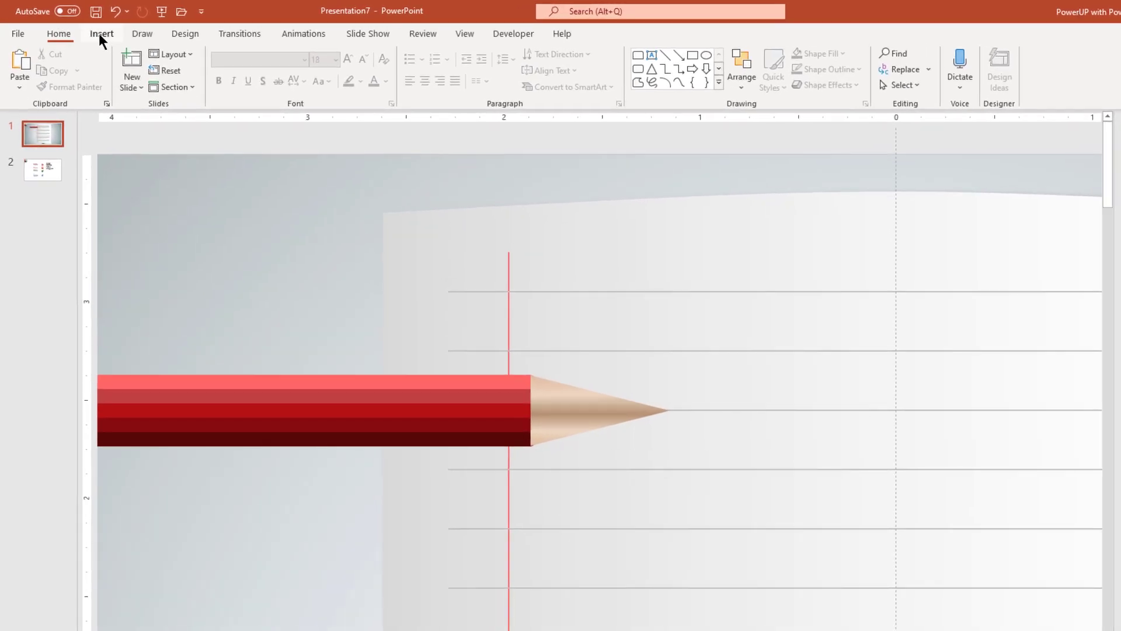
pyautogui.click(215, 85)
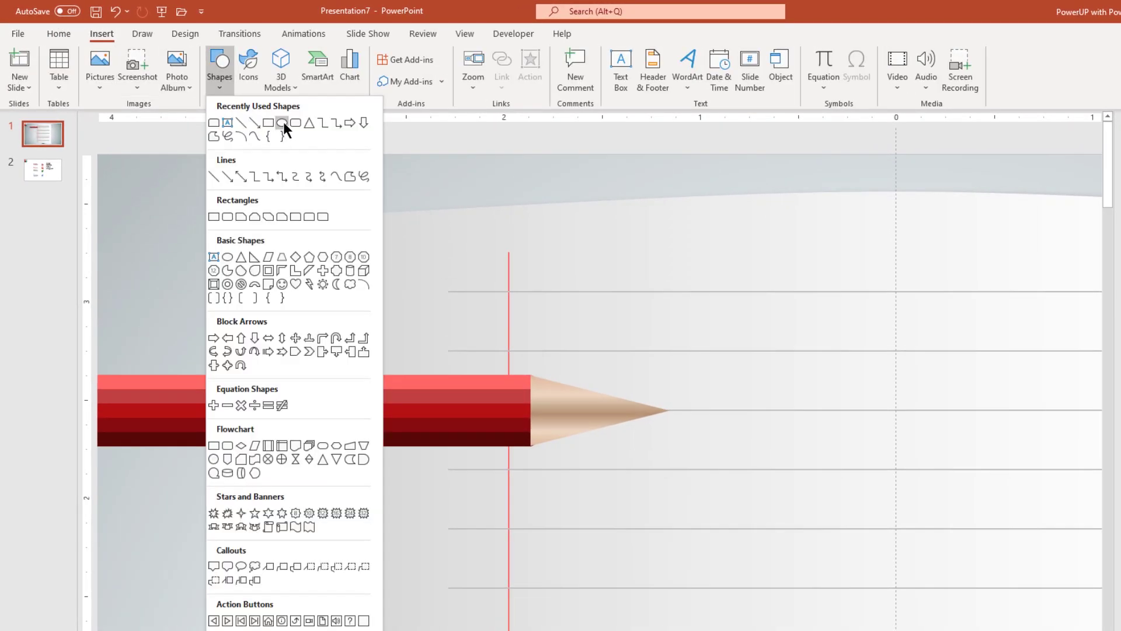
pyautogui.click(282, 121)
pyautogui.moveTo(626, 381); pyautogui.dragTo(677, 442)
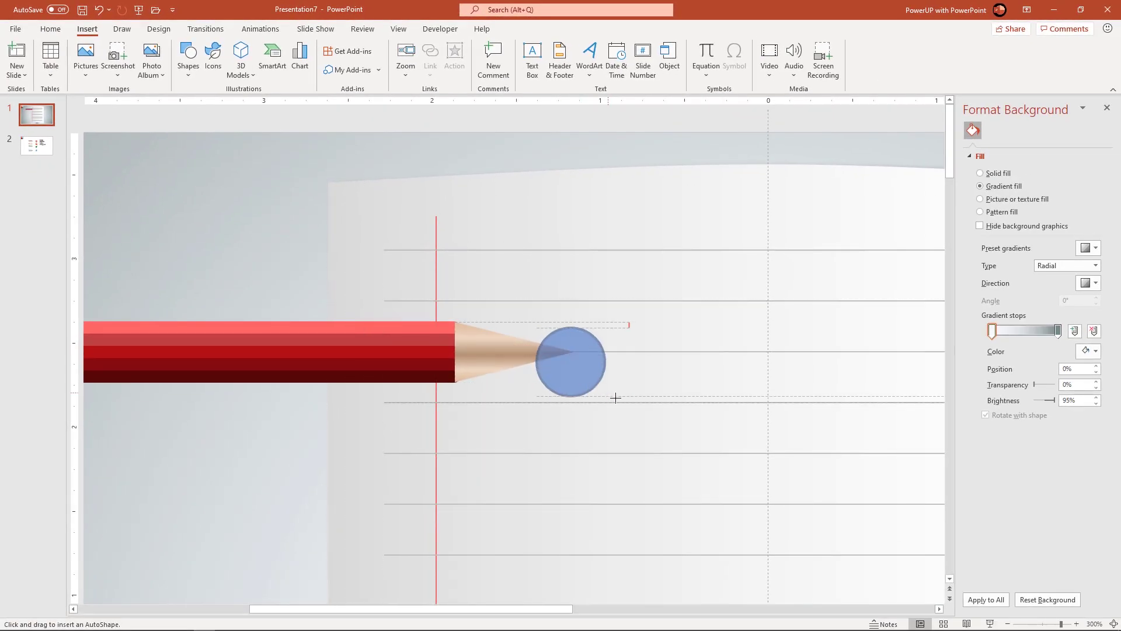
pyautogui.moveTo(617, 399); pyautogui.dragTo(565, 356)
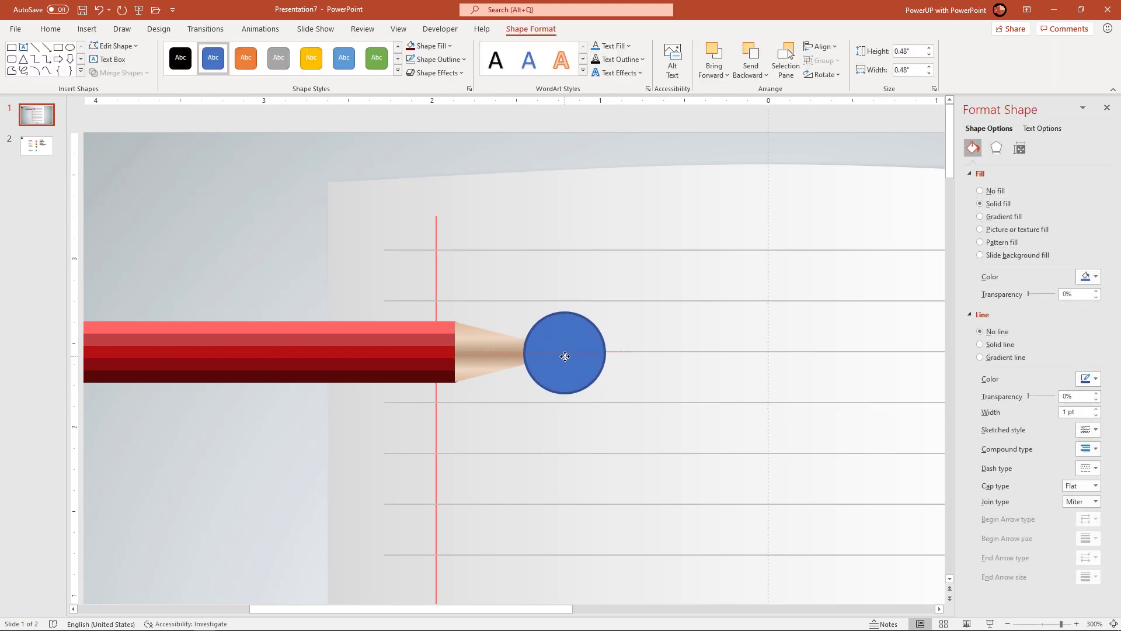
# Fragment the tip with the circle using Merge Shapes and pull the leftover circle piece away.
pyautogui.click(501, 351)
pyautogui.keyDown('shift'); pyautogui.click(590, 369); pyautogui.keyUp('shift')
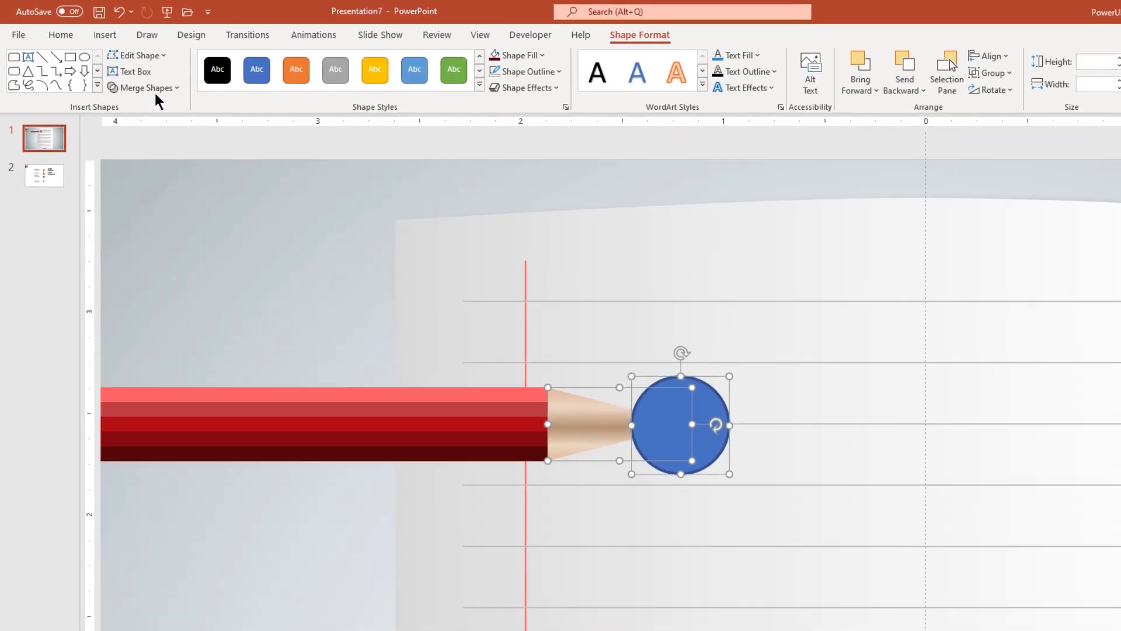
pyautogui.click(155, 90)
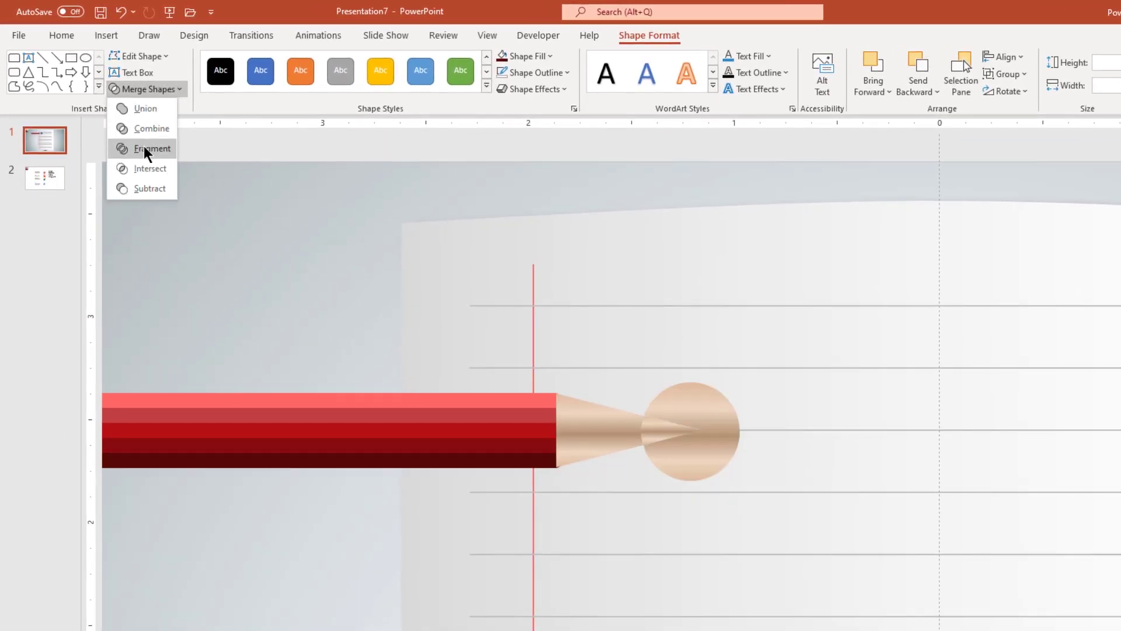
pyautogui.click(145, 149)
pyautogui.click(650, 393)
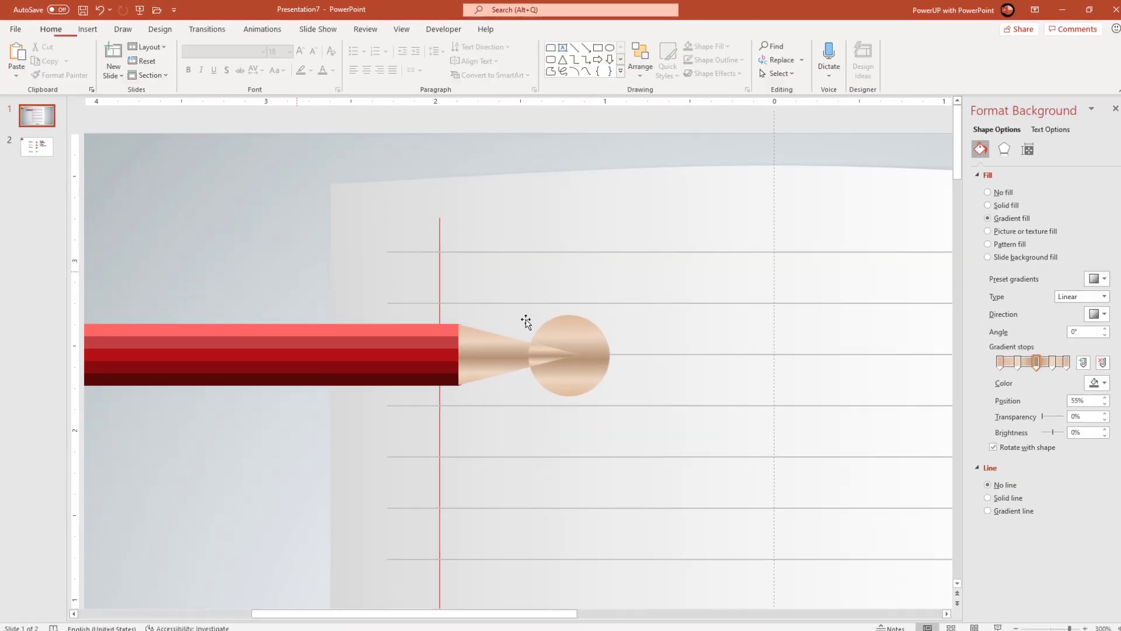
pyautogui.moveTo(587, 344); pyautogui.dragTo(653, 313)
# Delete the leftover circle and reduce the point piece's gradient to two stops.
pyautogui.press('Delete')
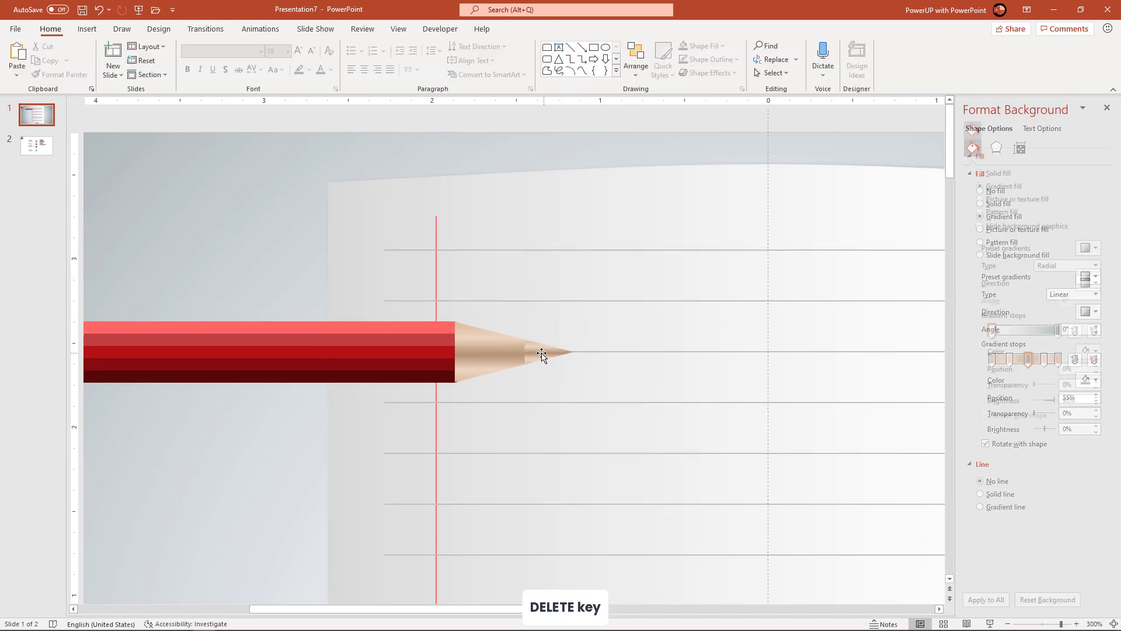
pyautogui.click(538, 352)
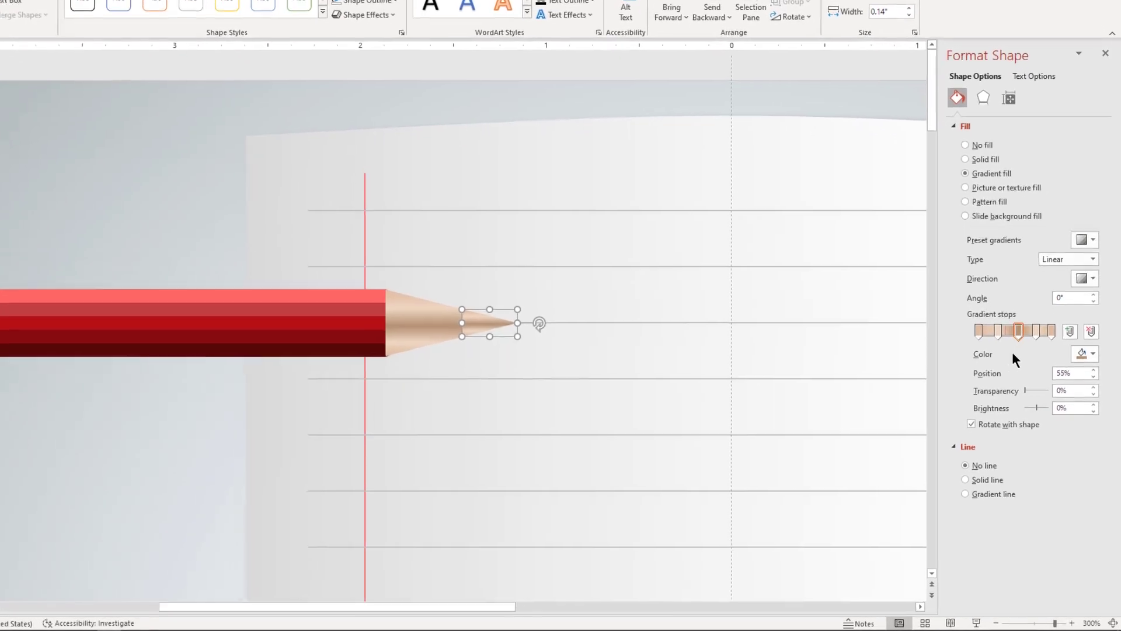
pyautogui.click(1058, 359)
pyautogui.click(1085, 314)
pyautogui.click(1085, 315)
pyautogui.click(1085, 314)
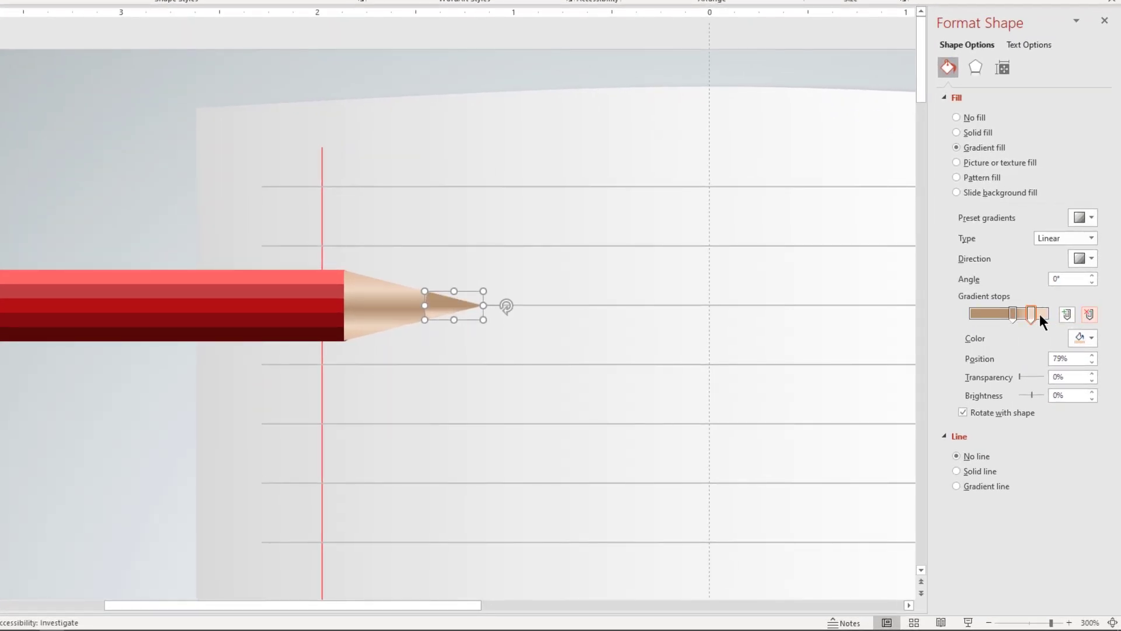
pyautogui.moveTo(1012, 314)
pyautogui.mouseDown()
pyautogui.moveTo(971, 313)
pyautogui.moveTo(1023, 314)
pyautogui.mouseUp()
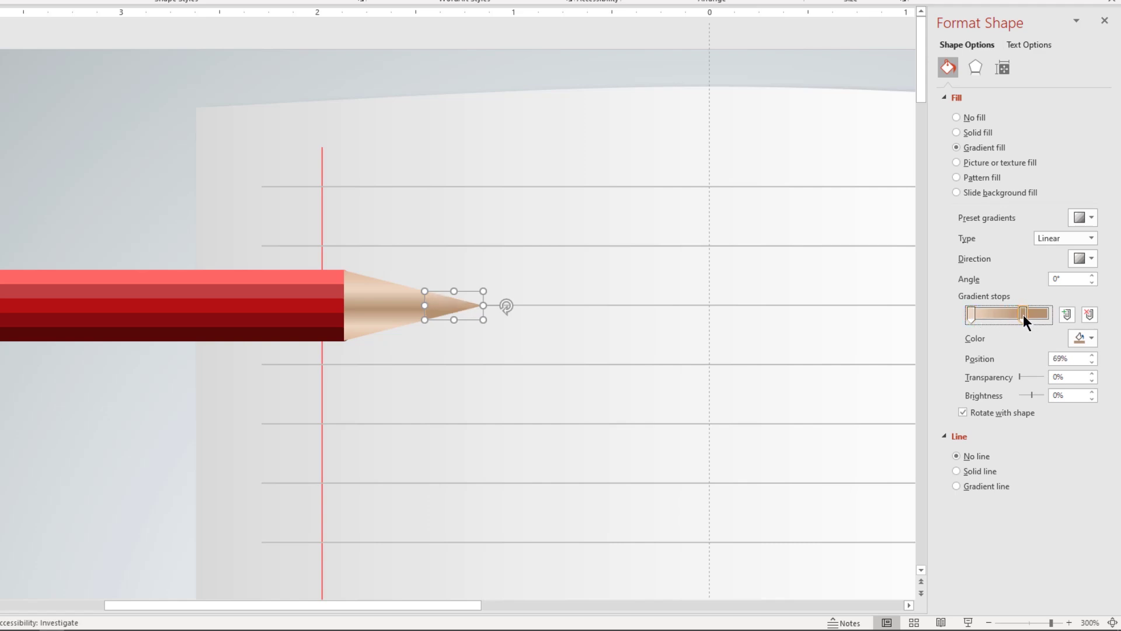
# Eyedropper the pencil's top-stripe red onto both of the point's gradient stops.
pyautogui.click(1082, 337)
pyautogui.click(1022, 539)
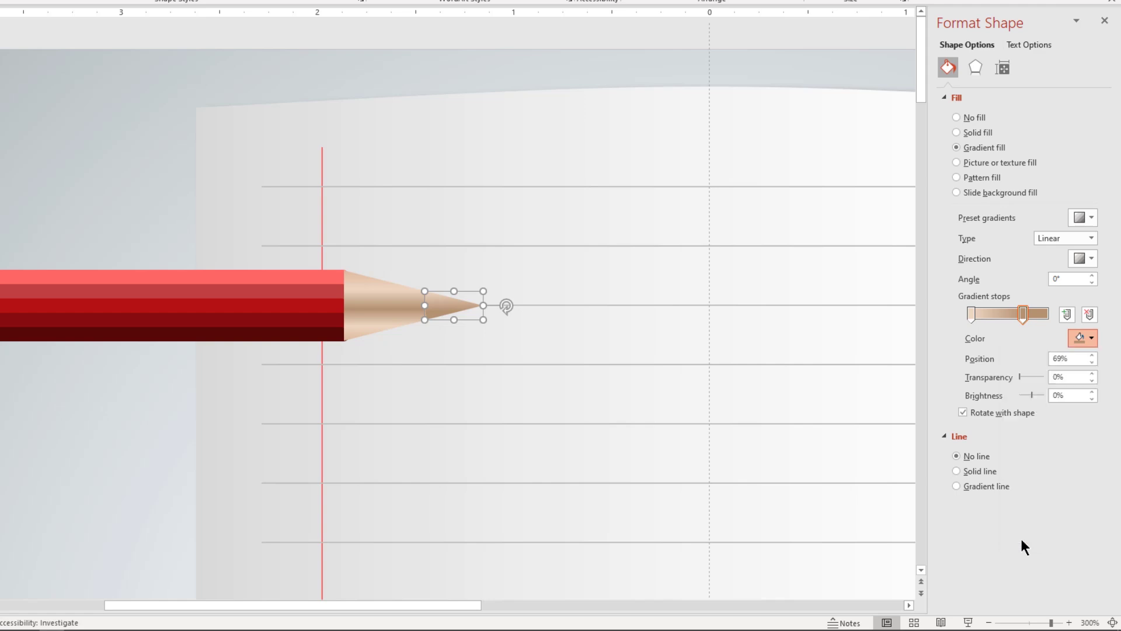
pyautogui.click(335, 304)
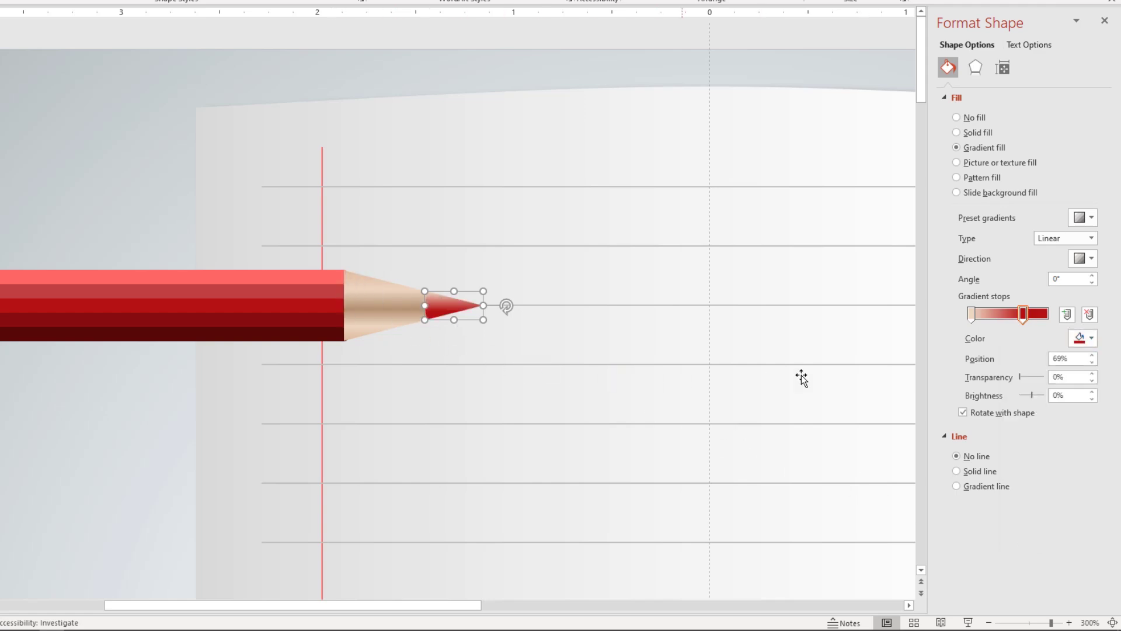
pyautogui.click(971, 318)
pyautogui.click(1092, 338)
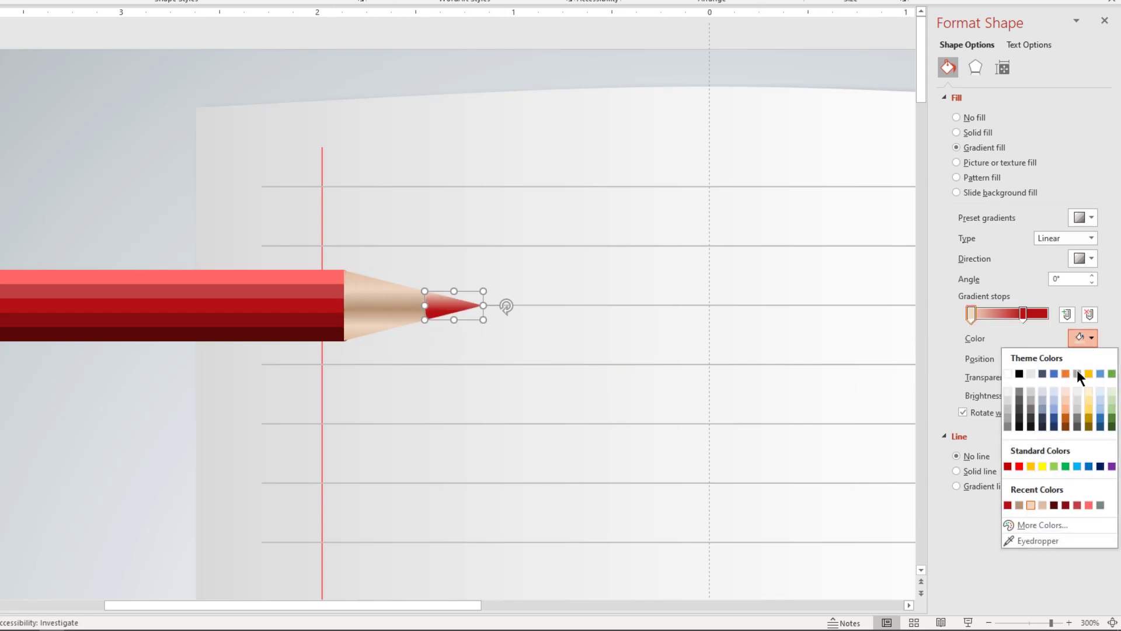
pyautogui.click(1022, 539)
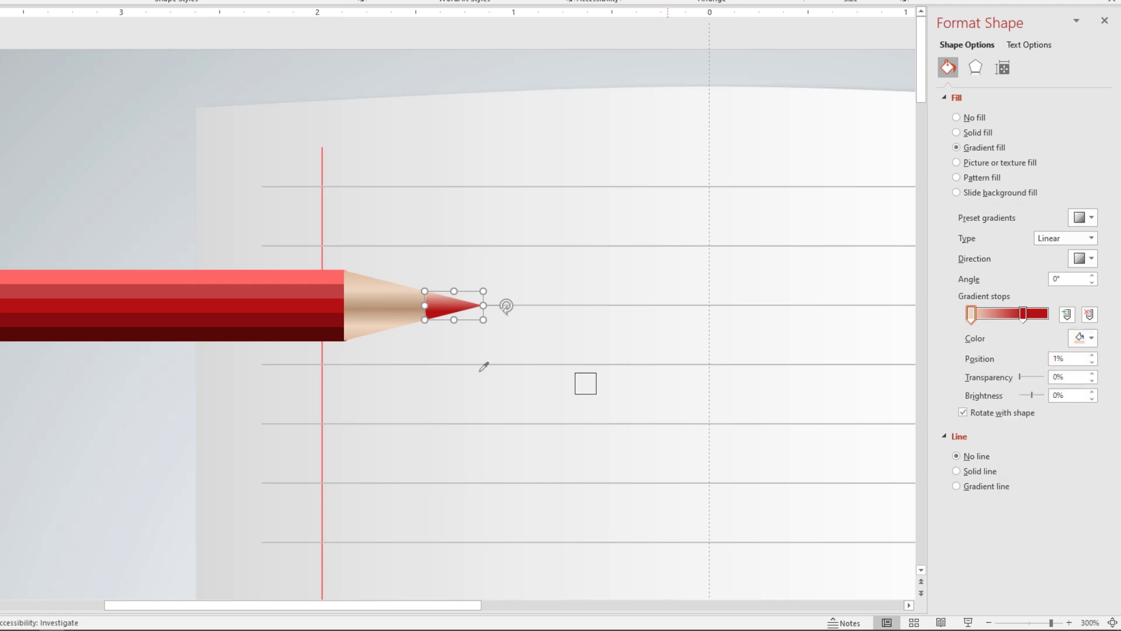
pyautogui.click(338, 277)
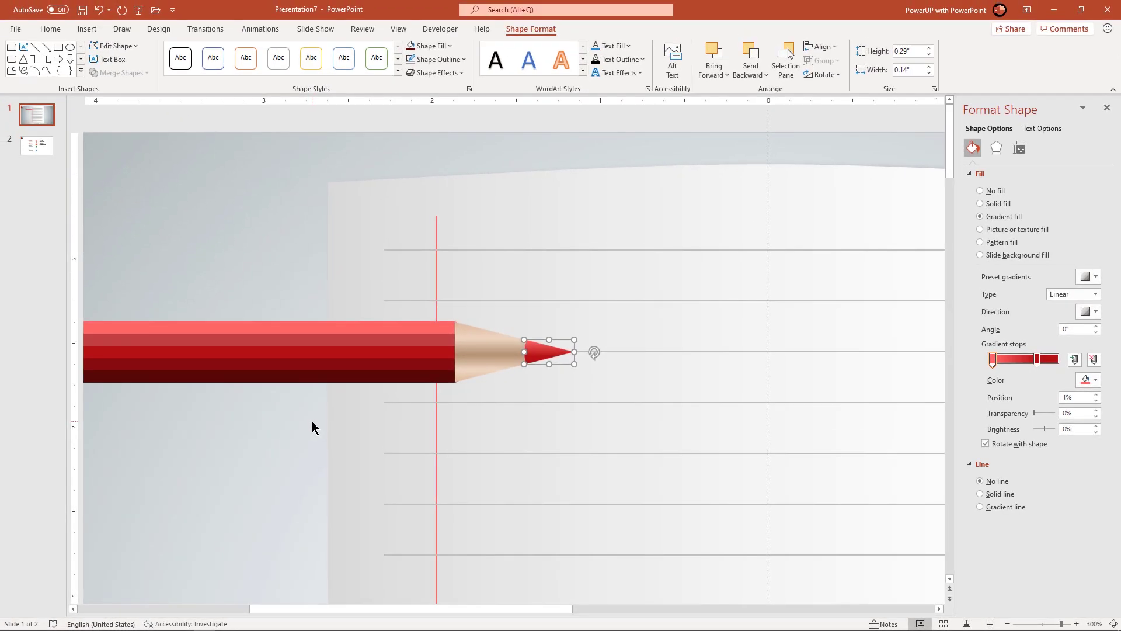
pyautogui.scroll(-10, 312, 421)
# Marquee-select the red body stripes and bring them to front over the wooden tip.
pyautogui.click(311, 422)
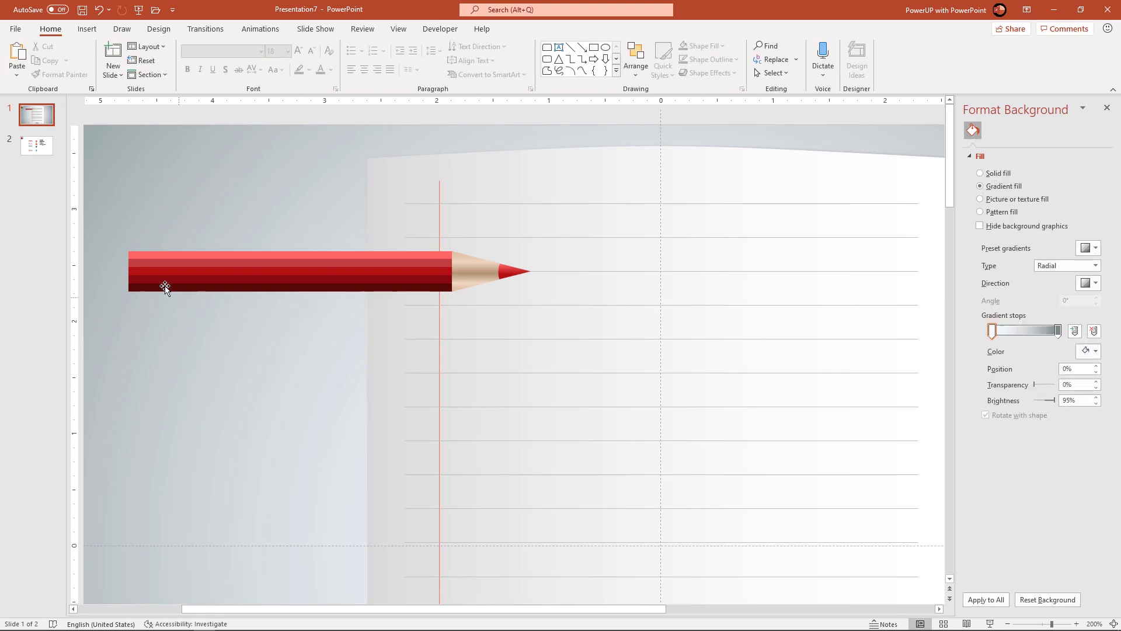
pyautogui.moveTo(119, 240)
pyautogui.mouseDown()
pyautogui.moveTo(170, 272)
pyautogui.moveTo(464, 303)
pyautogui.mouseUp()
pyautogui.rightClick(401, 287)
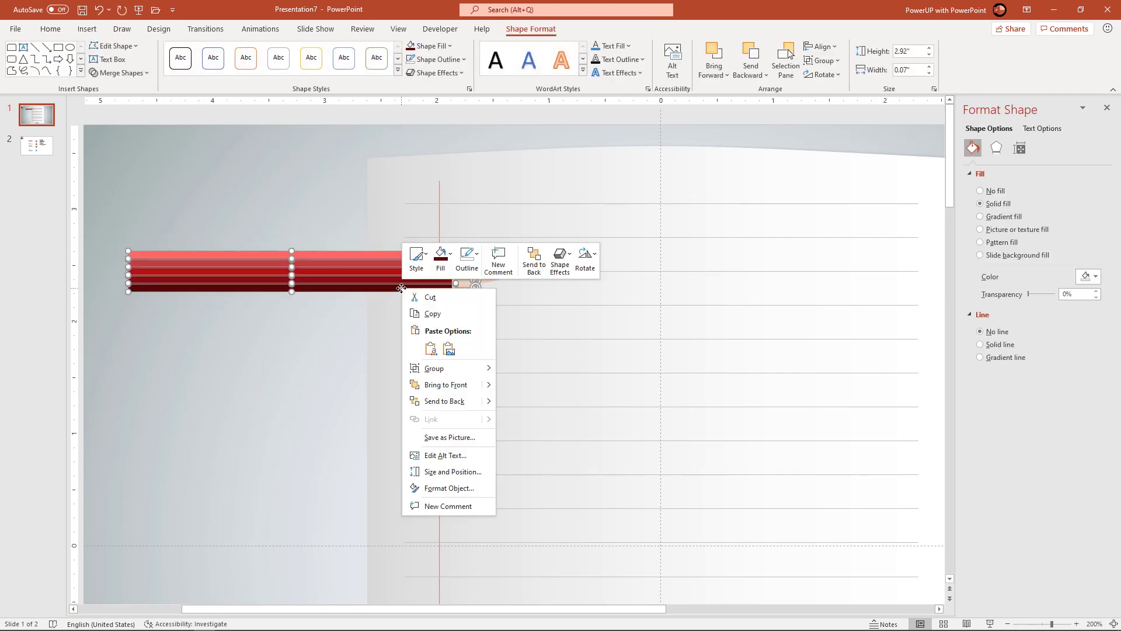
pyautogui.click(431, 384)
pyautogui.click(341, 350)
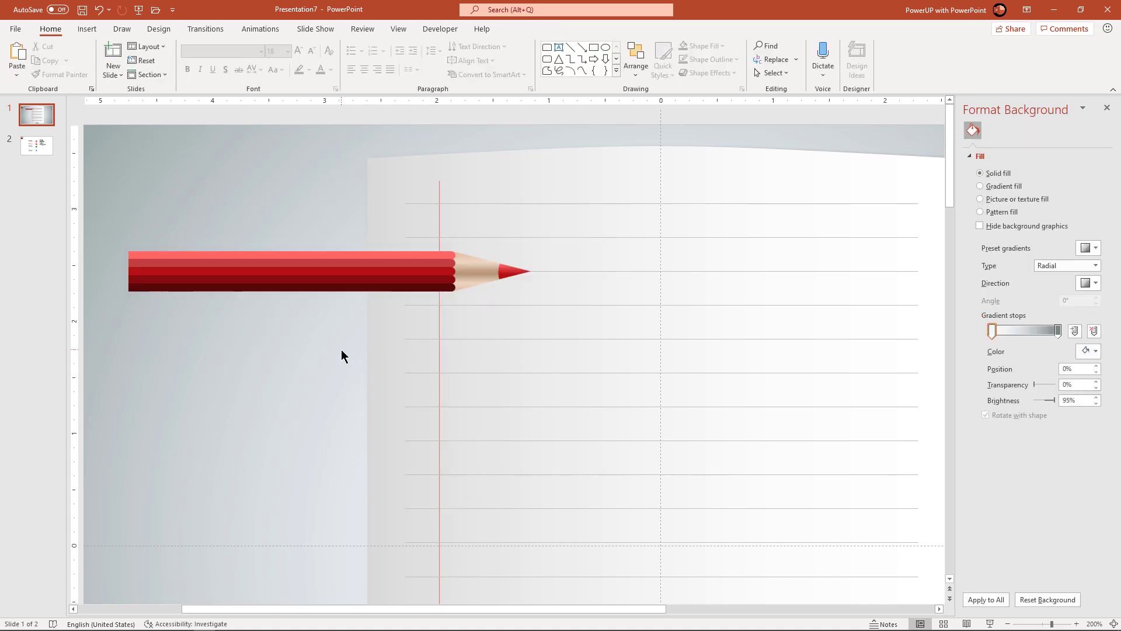
pyautogui.scroll(-5, 341, 350)
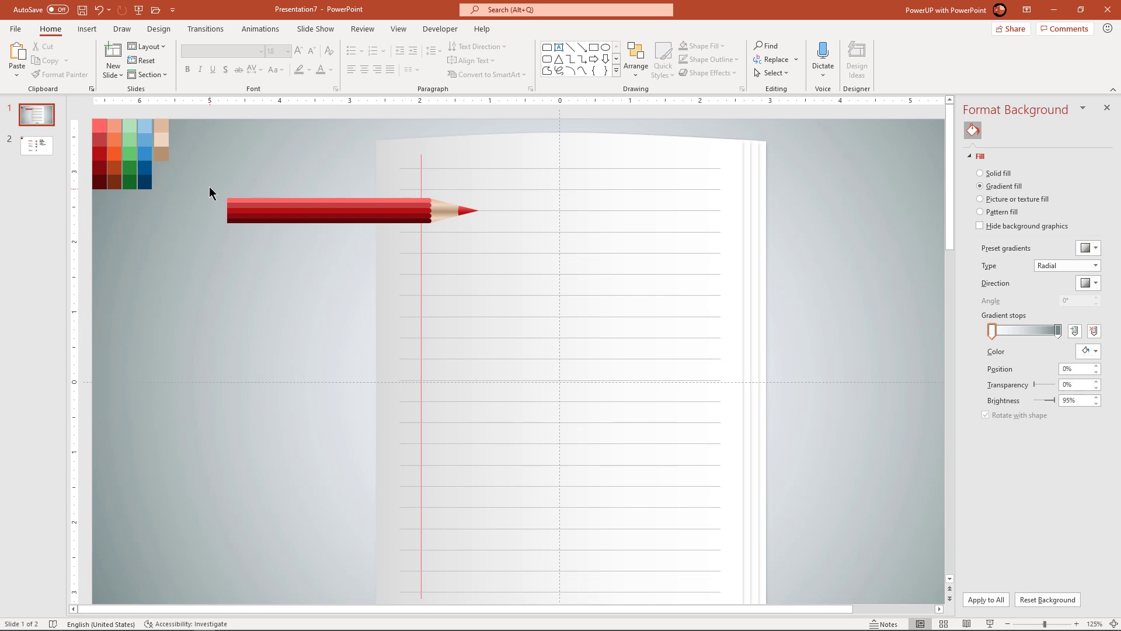
# Duplicate the pencil three times with Ctrl+D, staggering copies down the page, then lower all four.
pyautogui.moveTo(208, 185)
pyautogui.mouseDown()
pyautogui.moveTo(366, 218)
pyautogui.moveTo(494, 227)
pyautogui.moveTo(495, 237)
pyautogui.mouseUp()
pyautogui.hotkey('ctrl', 'd')
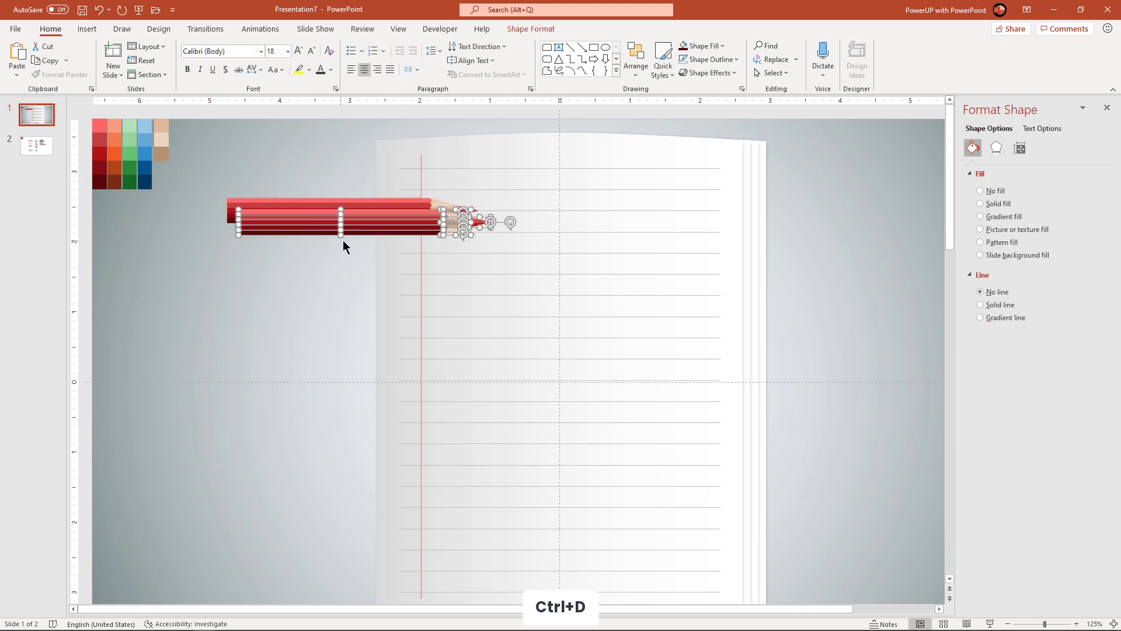
pyautogui.moveTo(350, 233)
pyautogui.mouseDown()
pyautogui.moveTo(350, 282)
pyautogui.moveTo(367, 316)
pyautogui.mouseUp()
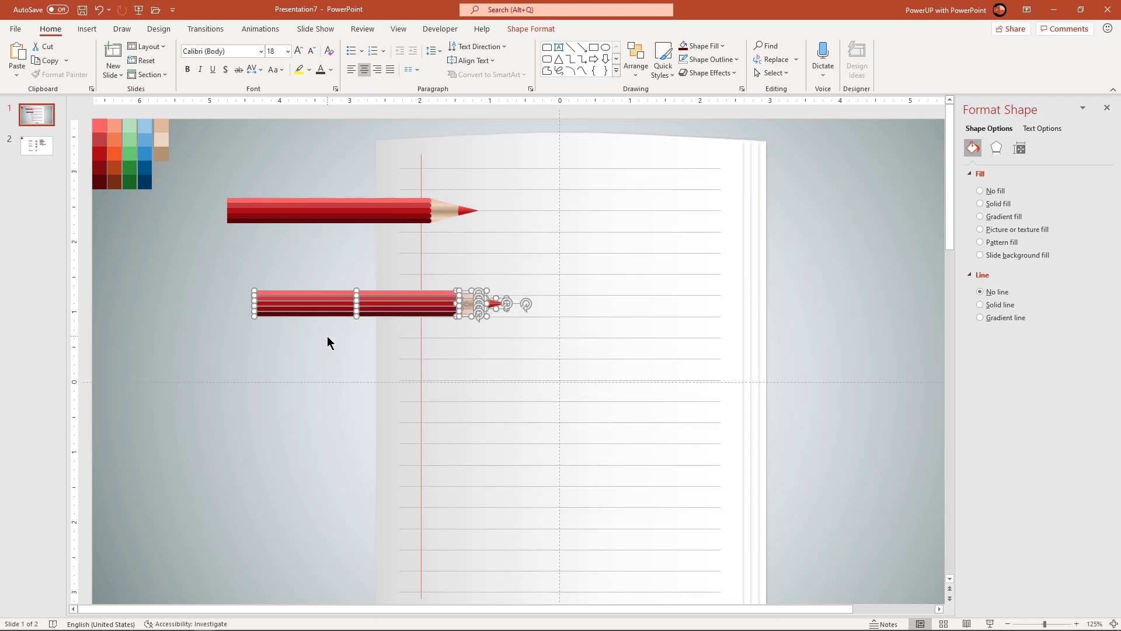
pyautogui.hotkey('ctrl', 'd')
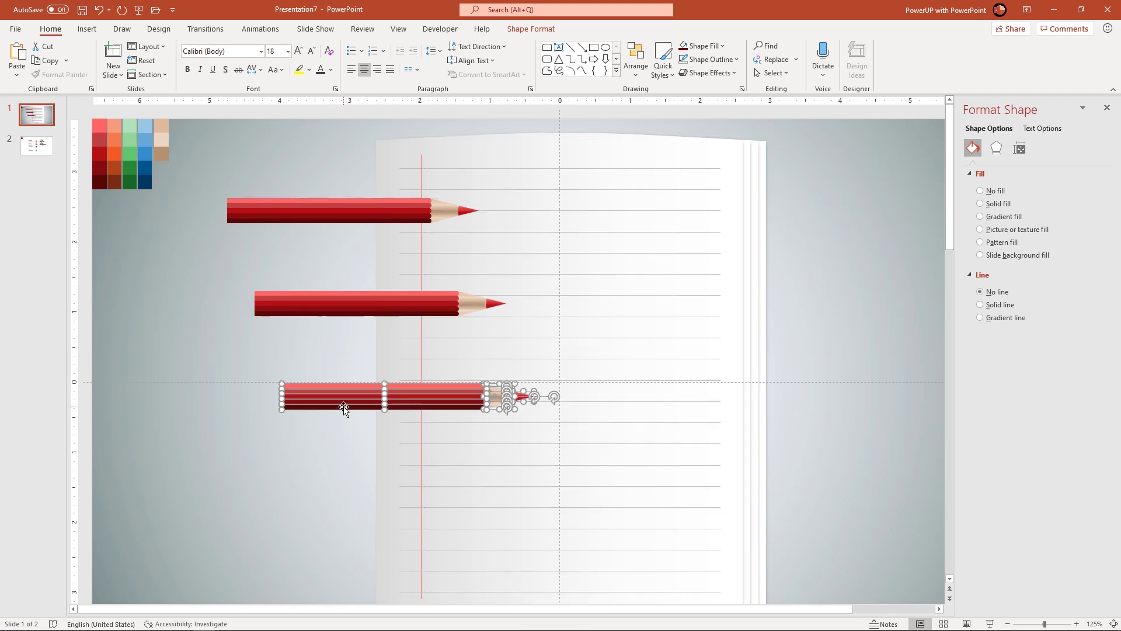
pyautogui.moveTo(344, 407); pyautogui.dragTo(288, 422)
pyautogui.hotkey('ctrl', 'd')
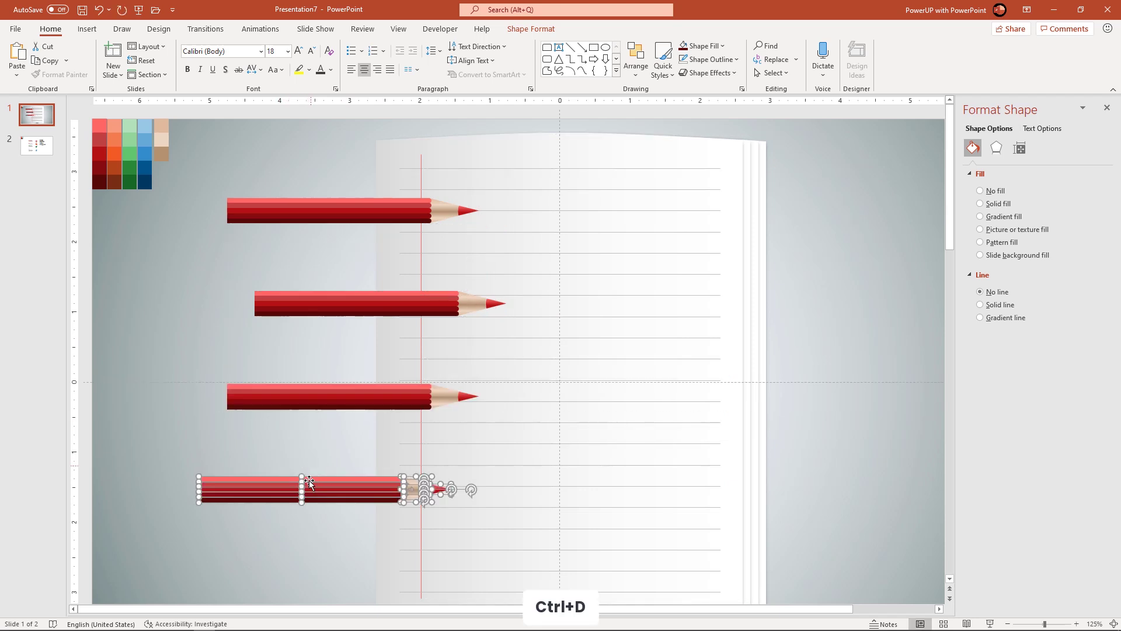
pyautogui.moveTo(282, 502); pyautogui.dragTo(379, 512)
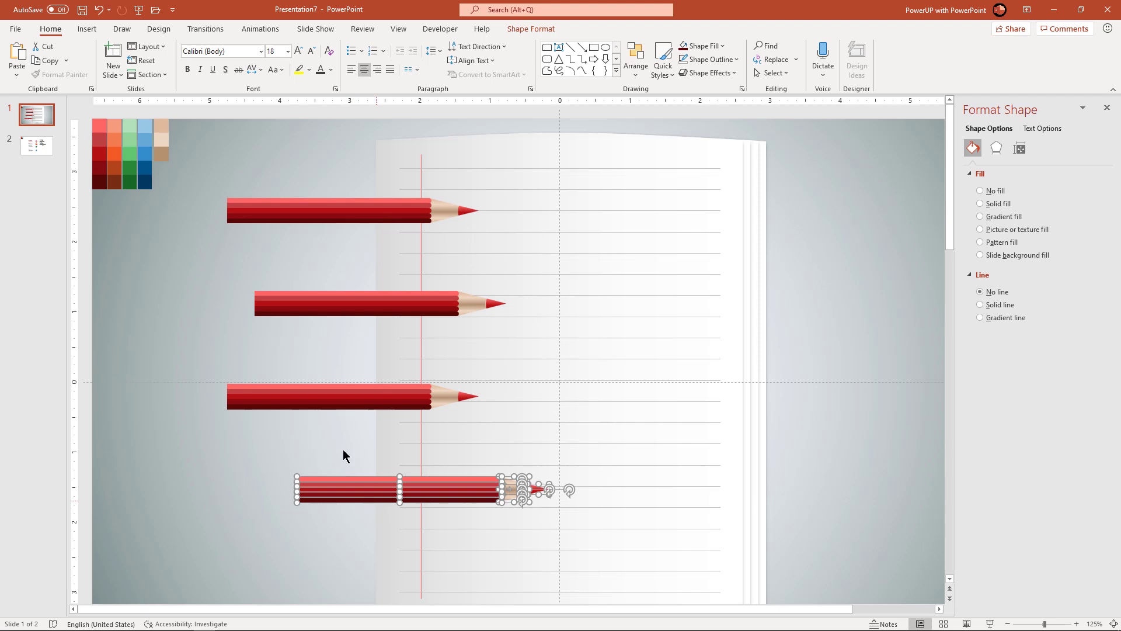
pyautogui.click(244, 177)
pyautogui.moveTo(206, 163)
pyautogui.mouseDown()
pyautogui.moveTo(421, 458)
pyautogui.moveTo(570, 537)
pyautogui.mouseUp()
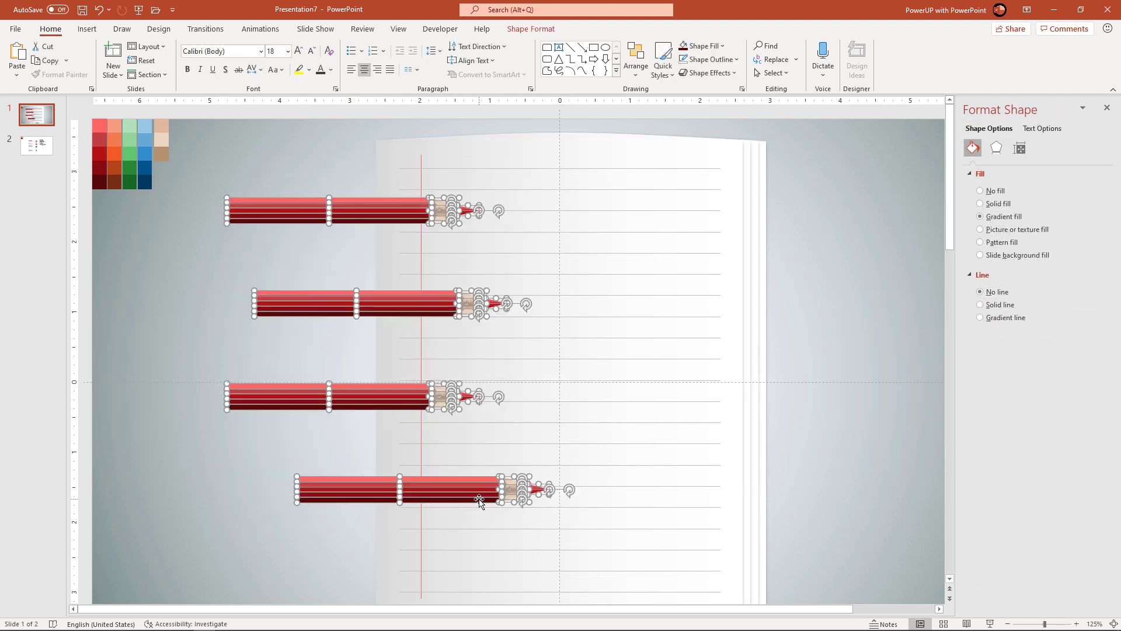
pyautogui.moveTo(479, 501); pyautogui.dragTo(480, 524)
# Stretch the top two pencils' body stripes out to the slide's left edge.
pyautogui.click(343, 371)
pyautogui.moveTo(202, 202)
pyautogui.mouseDown()
pyautogui.moveTo(433, 278)
pyautogui.moveTo(412, 279)
pyautogui.mouseUp()
pyautogui.scroll(5, 202, 281)
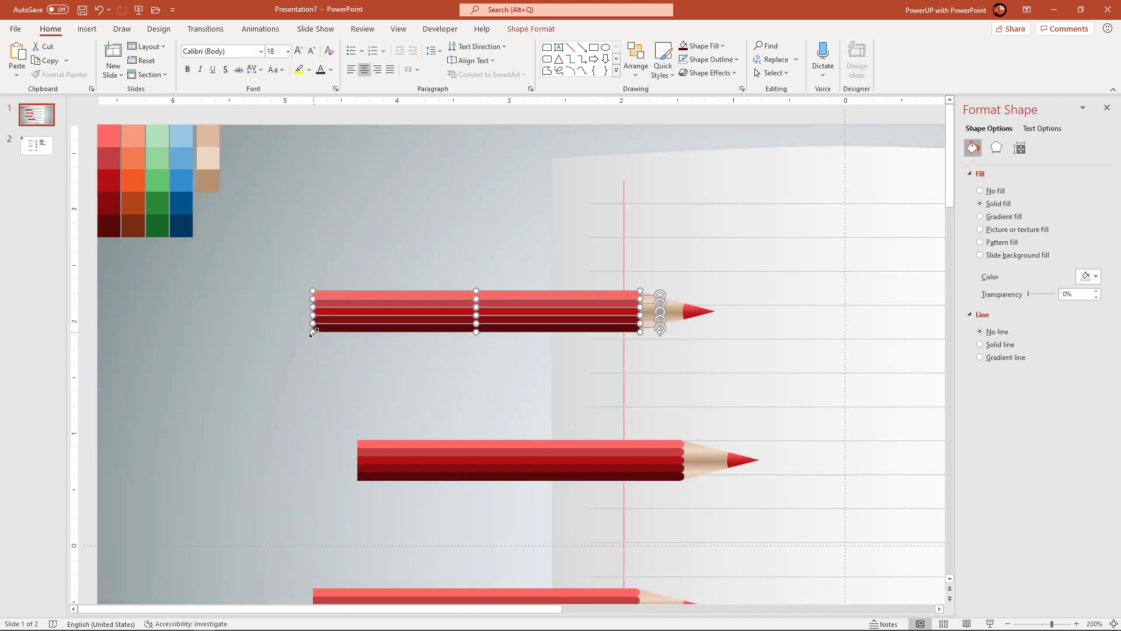
pyautogui.moveTo(313, 332); pyautogui.dragTo(98, 333)
pyautogui.click(219, 397)
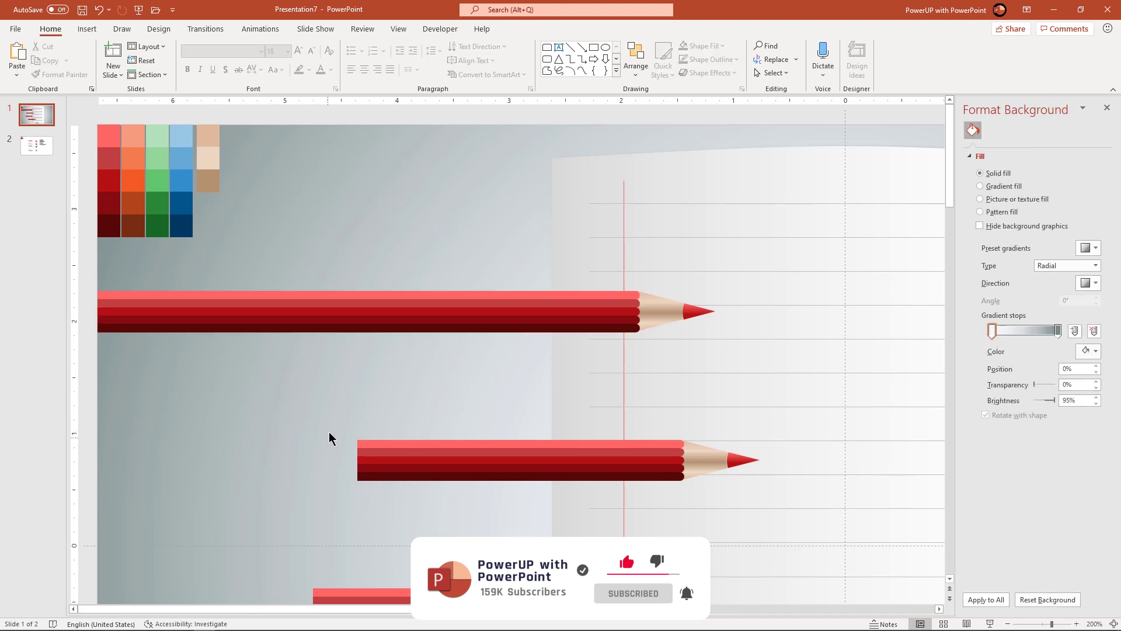
pyautogui.moveTo(330, 433)
pyautogui.mouseDown()
pyautogui.moveTo(514, 498)
pyautogui.moveTo(700, 515)
pyautogui.mouseUp()
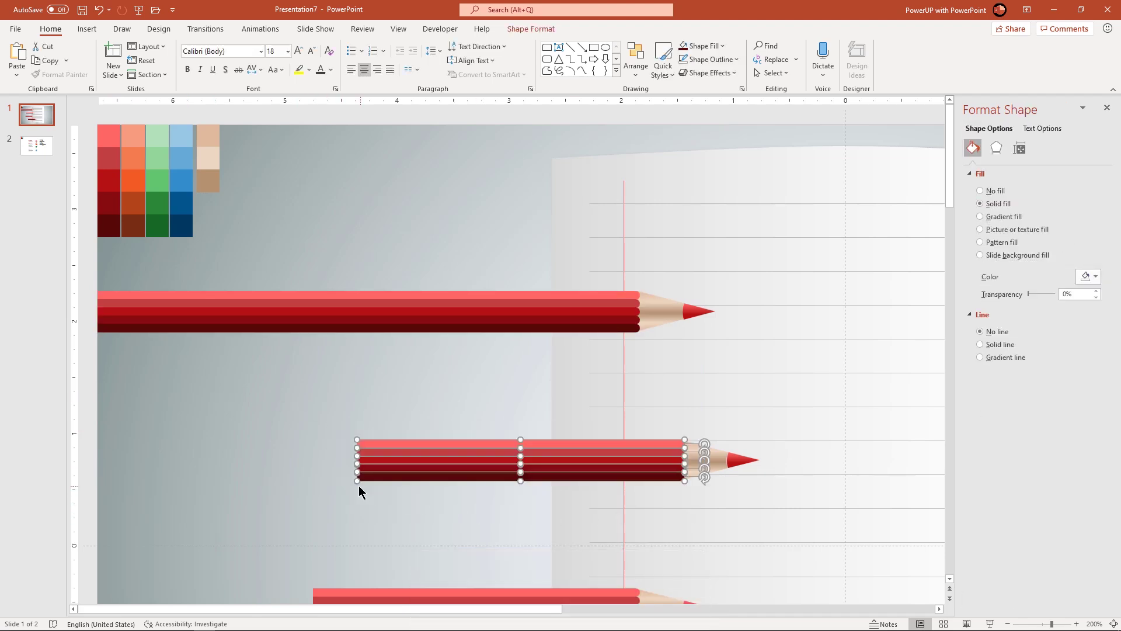
pyautogui.moveTo(355, 483); pyautogui.dragTo(99, 481)
pyautogui.click(300, 529)
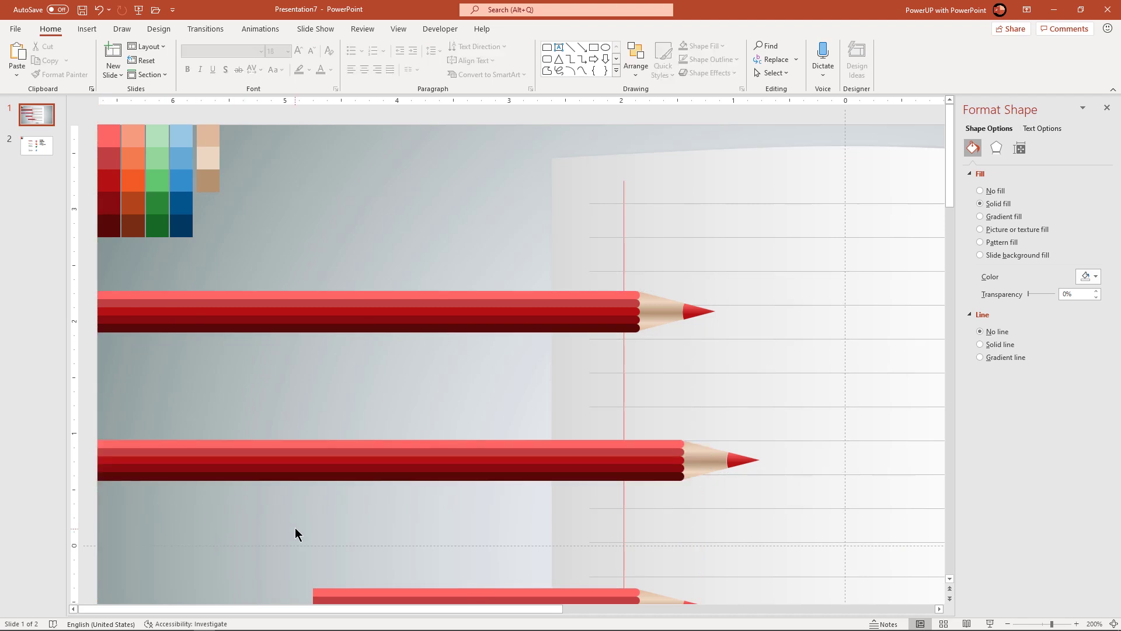
# Stretch the third and bottom pencils' bodies out to the slide's left edge.
pyautogui.scroll(-5, 407, 501)
pyautogui.scroll(-1, 407, 497)
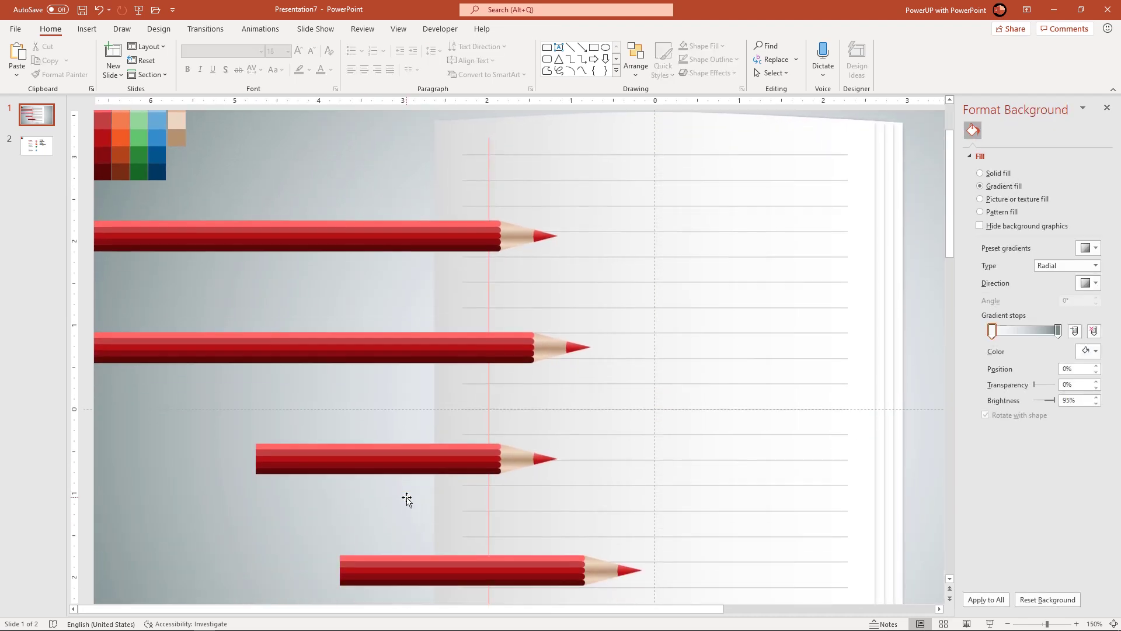
pyautogui.moveTo(240, 433)
pyautogui.mouseDown()
pyautogui.moveTo(374, 475)
pyautogui.moveTo(512, 485)
pyautogui.mouseUp()
pyautogui.scroll(5, 280, 491)
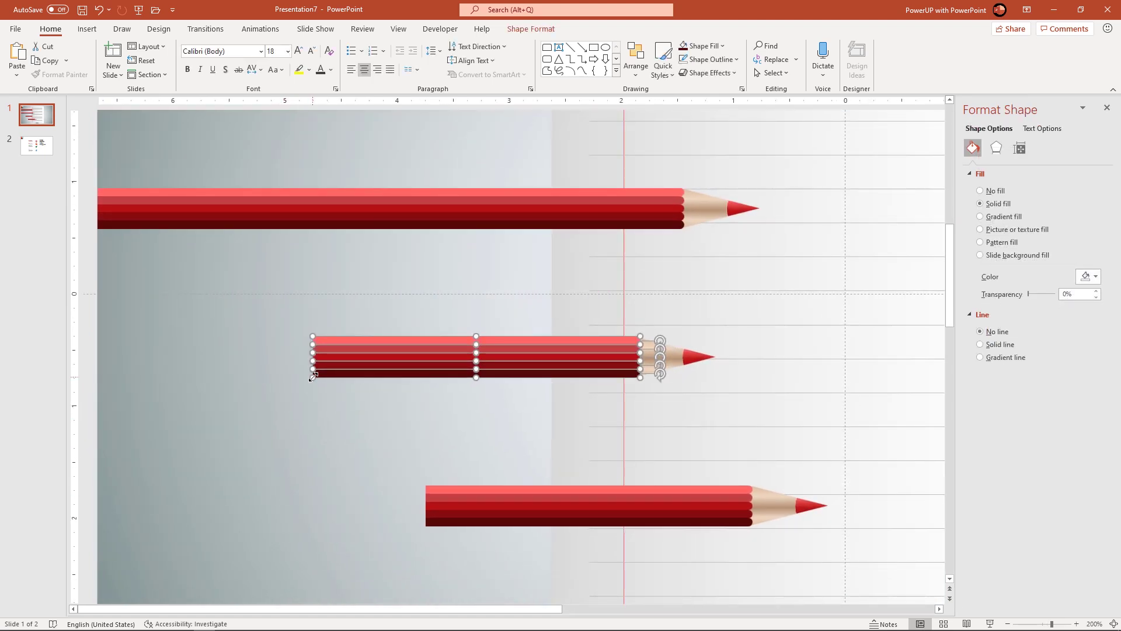
pyautogui.moveTo(312, 377); pyautogui.dragTo(103, 378)
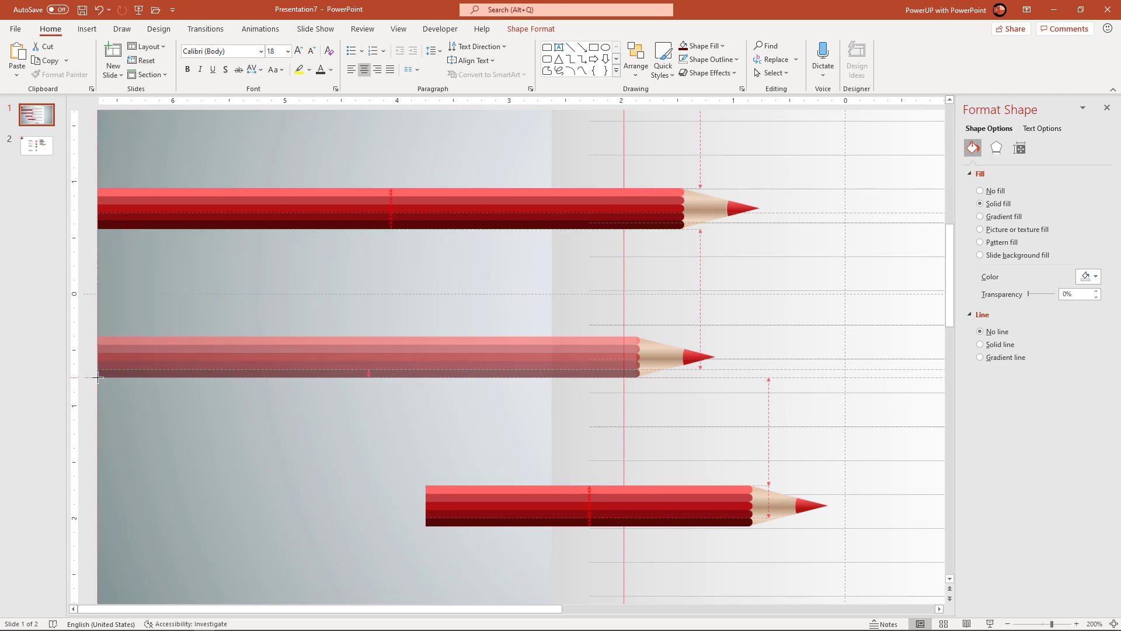
pyautogui.moveTo(97, 377); pyautogui.dragTo(97, 379)
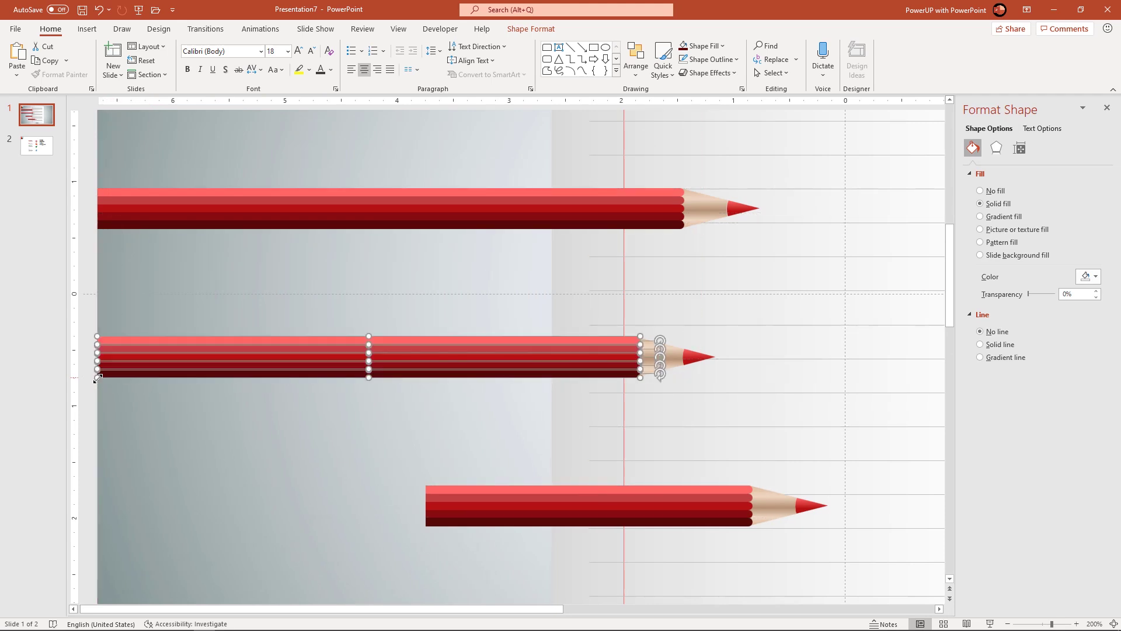
pyautogui.click(288, 436)
pyautogui.moveTo(381, 465)
pyautogui.mouseDown()
pyautogui.moveTo(535, 535)
pyautogui.moveTo(788, 553)
pyautogui.moveTo(768, 552)
pyautogui.mouseUp()
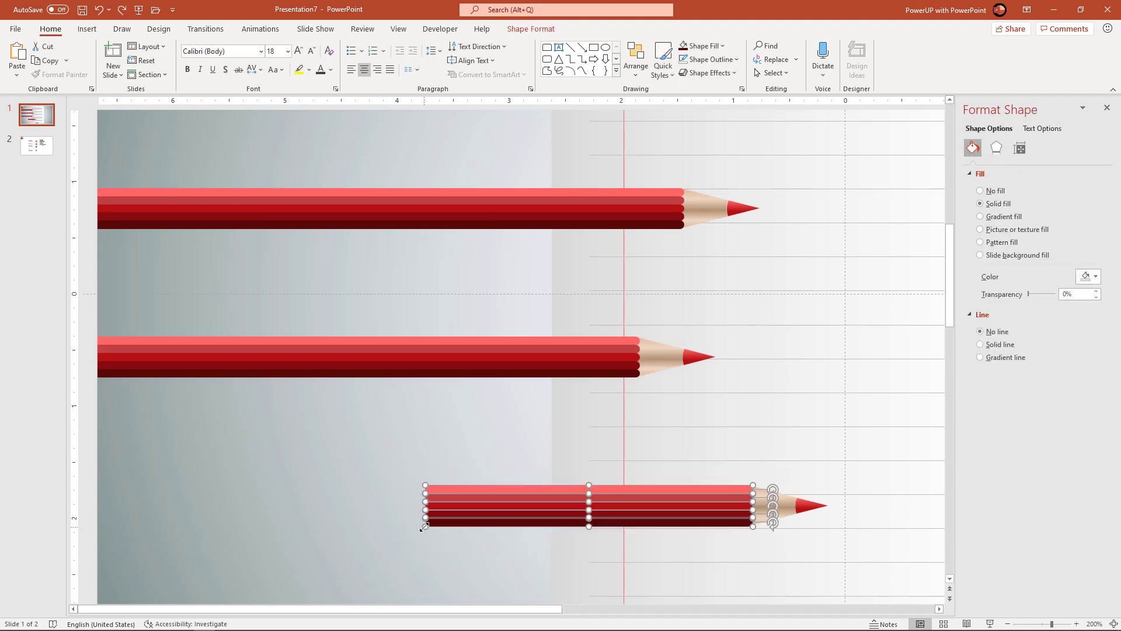
pyautogui.moveTo(425, 527); pyautogui.dragTo(101, 526)
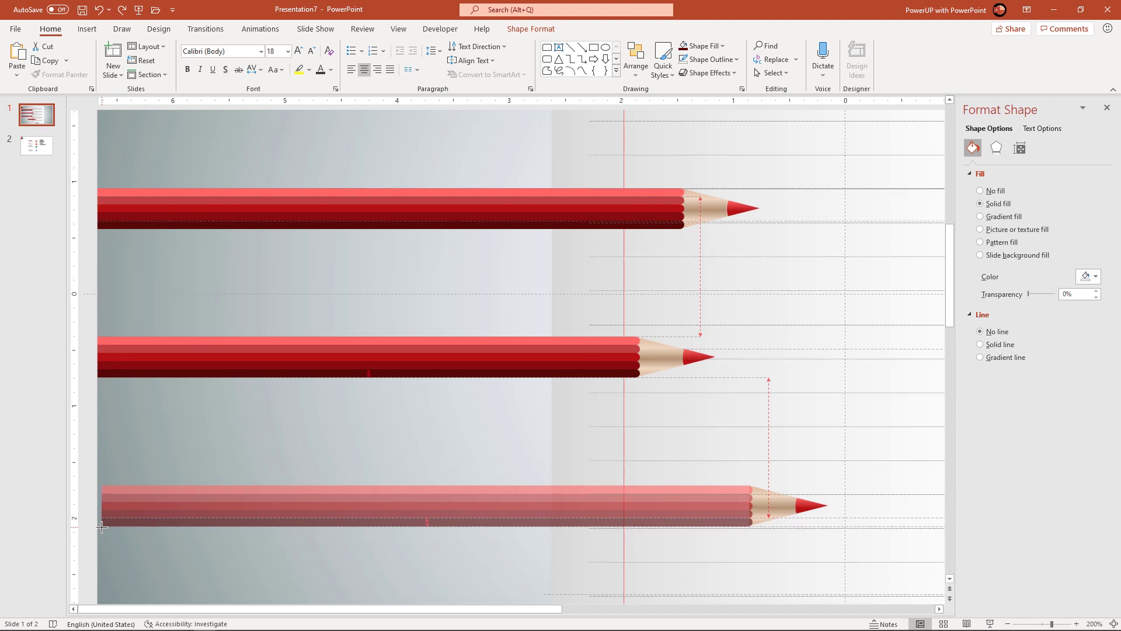
pyautogui.moveTo(99, 527); pyautogui.dragTo(98, 526)
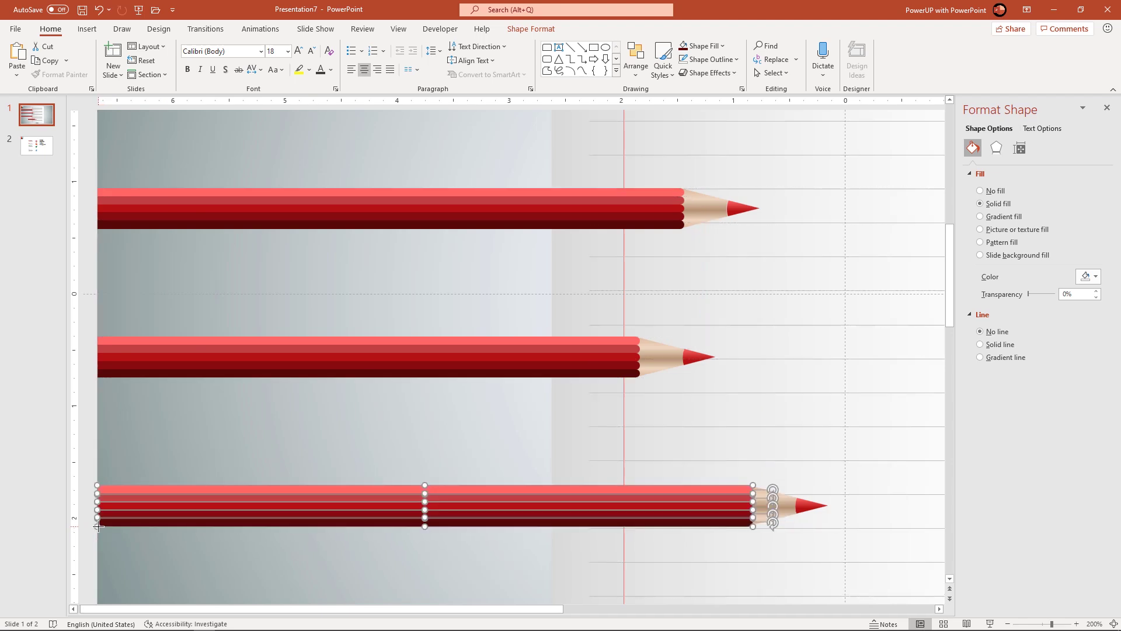
pyautogui.click(211, 563)
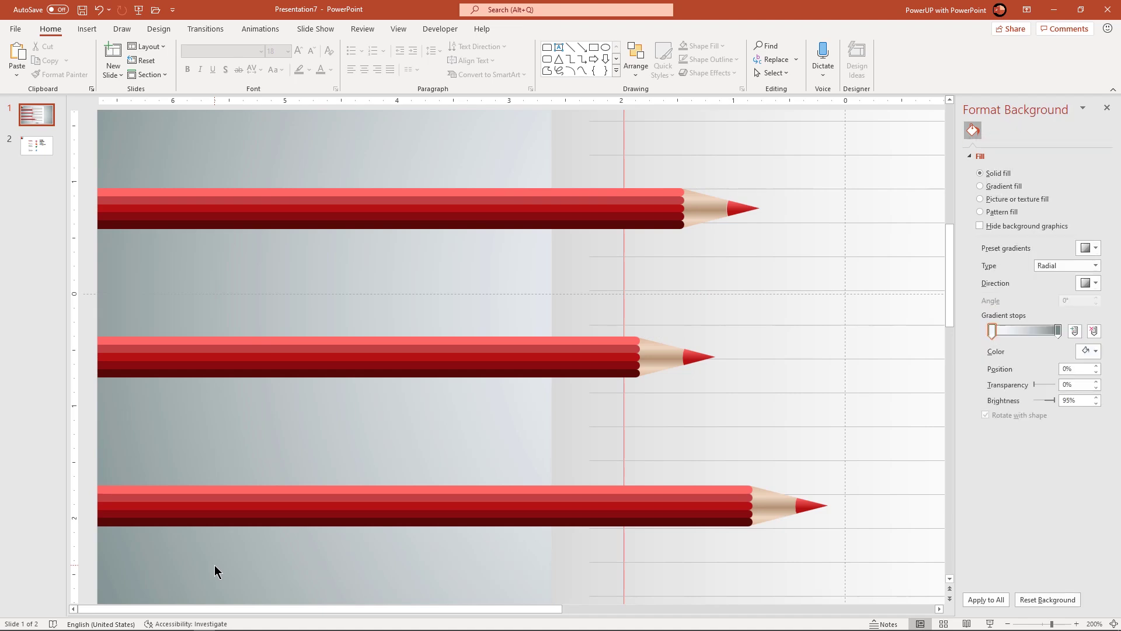
pyautogui.scroll(-5, 214, 564)
pyautogui.scroll(-4, 215, 570)
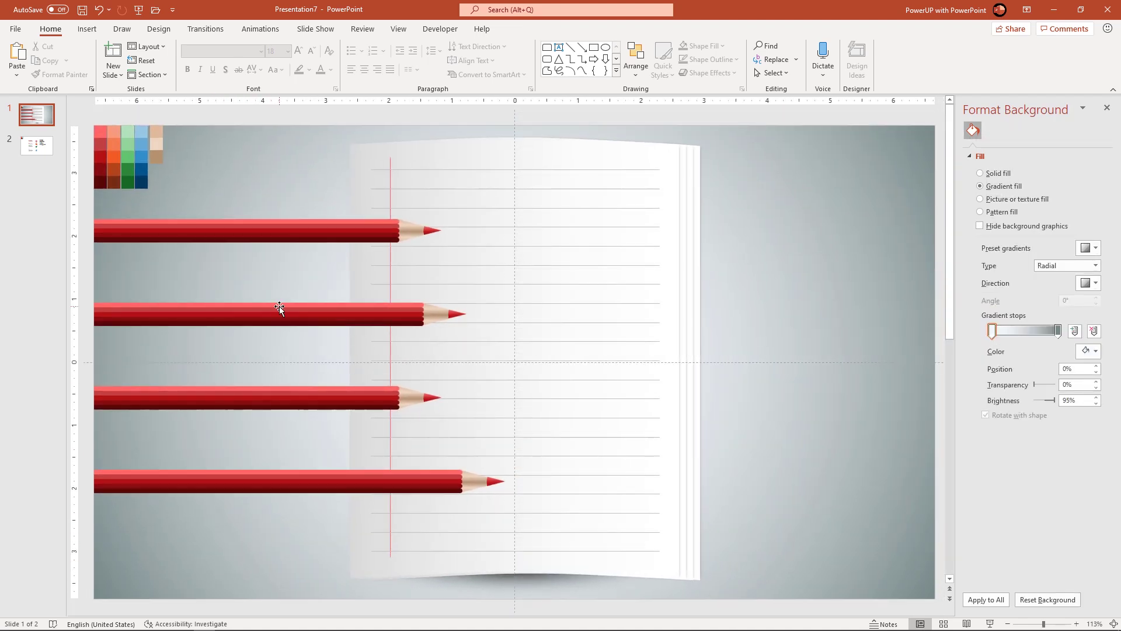
# Eyedrop light salmon and orange from the swatches onto the second pencil's top two stripes.
pyautogui.click(279, 307)
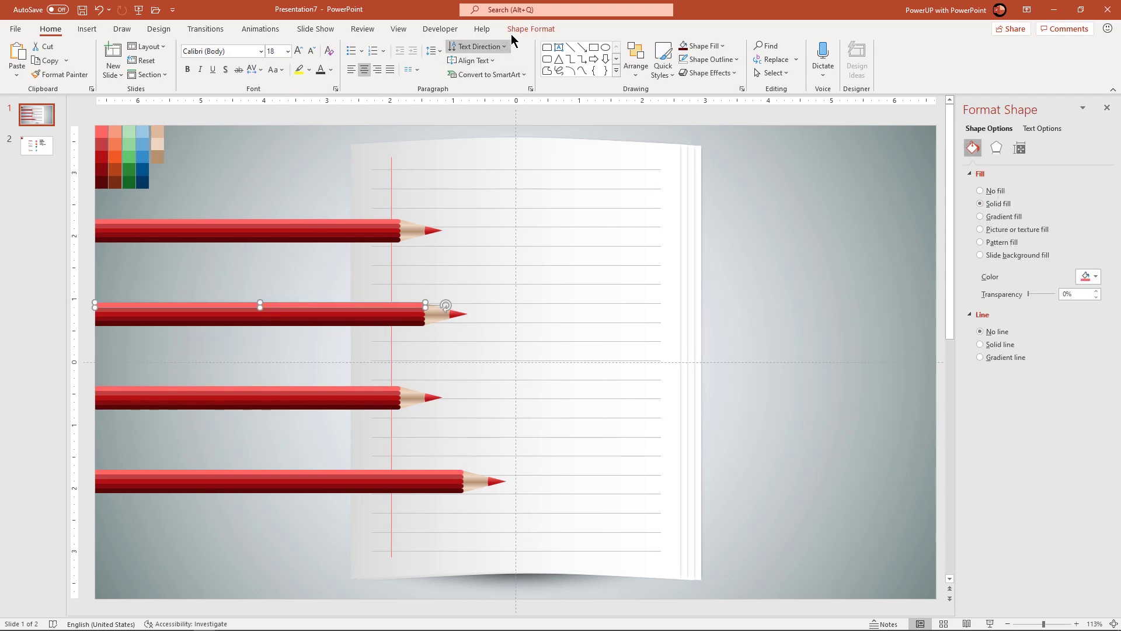
pyautogui.click(529, 29)
pyautogui.click(450, 46)
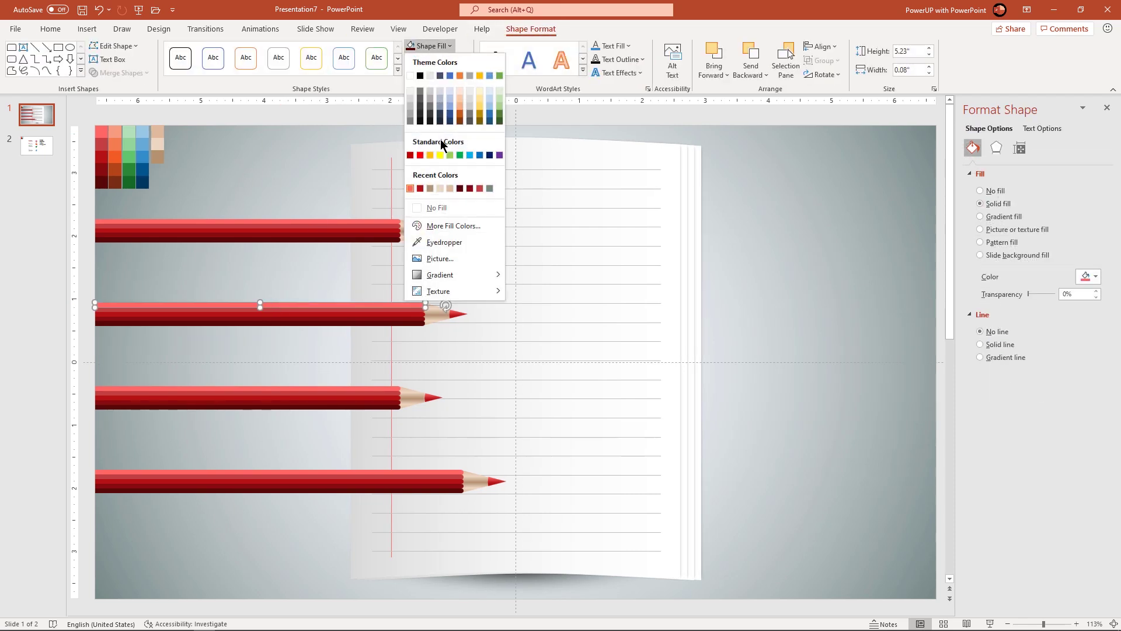
pyautogui.click(429, 241)
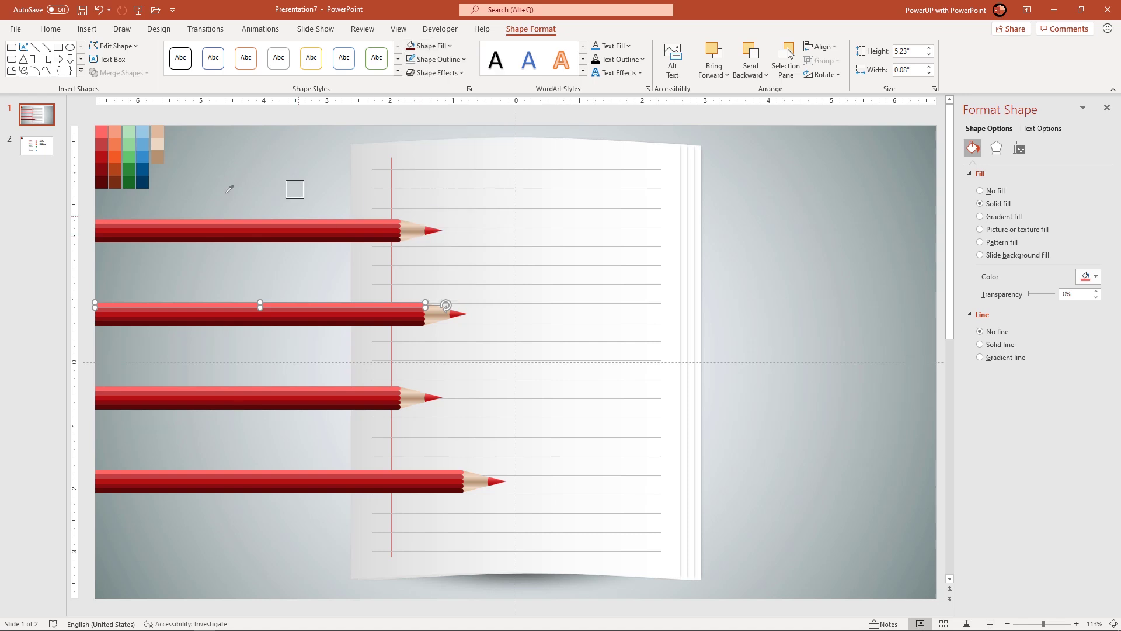
pyautogui.click(115, 131)
pyautogui.click(303, 311)
pyautogui.click(442, 52)
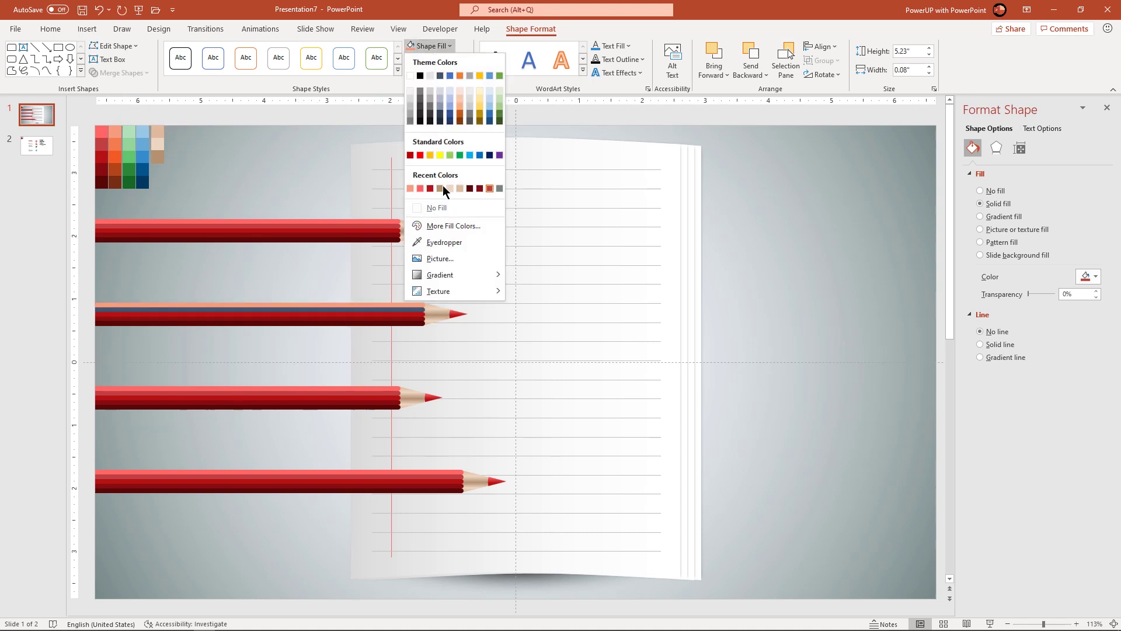
pyautogui.click(433, 242)
pyautogui.click(120, 141)
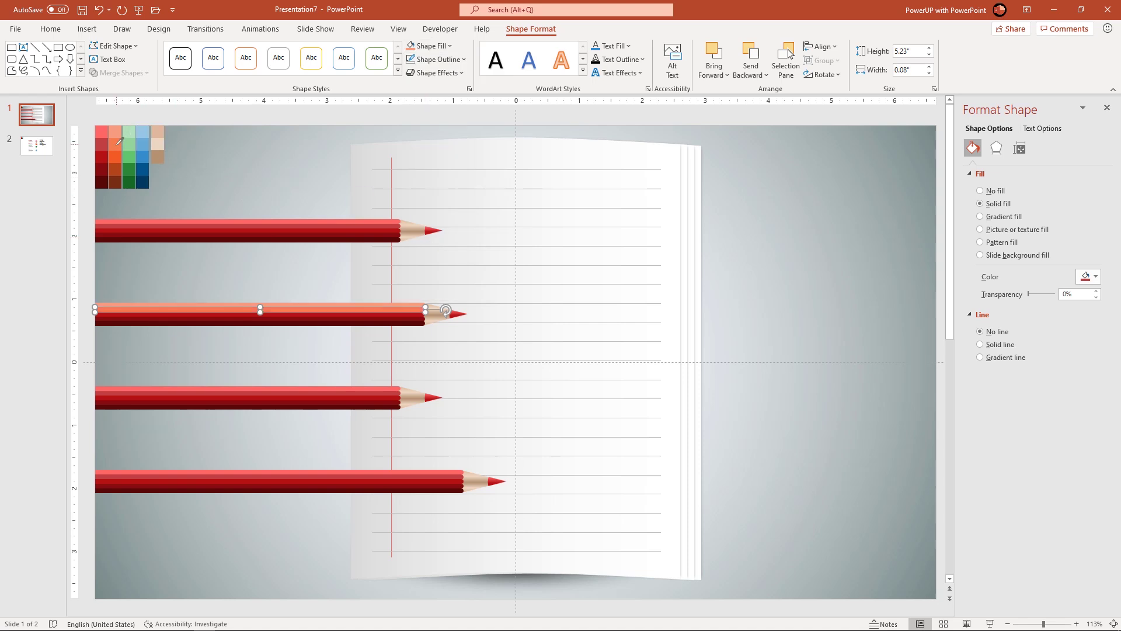
# Fill the second pencil's remaining stripes with orange, dark orange and dark brown.
pyautogui.click(289, 316)
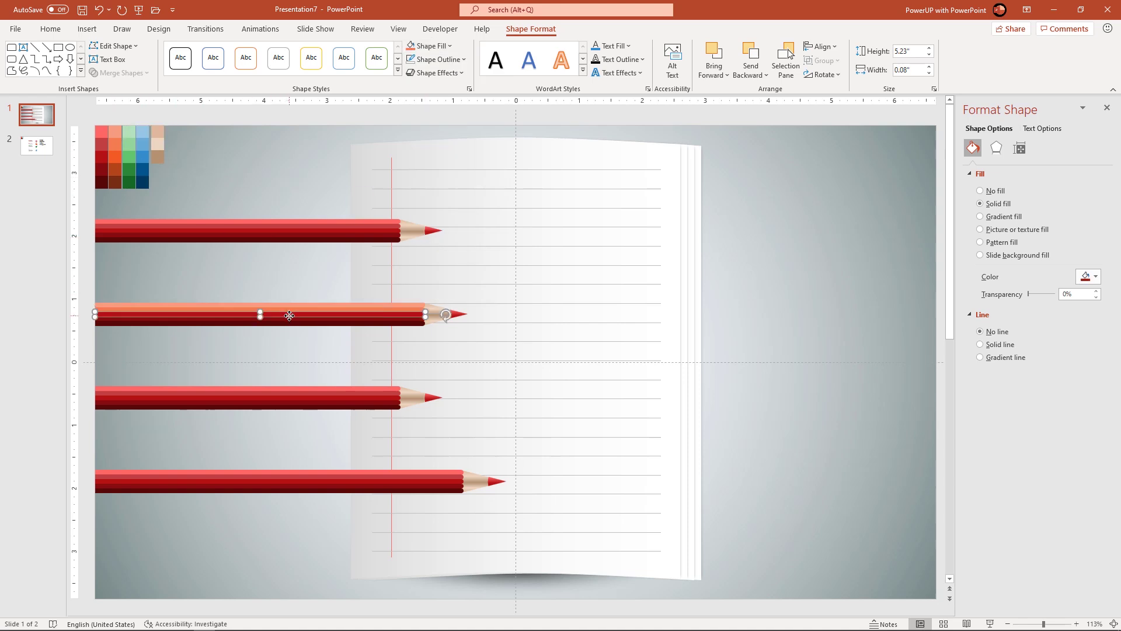
pyautogui.click(431, 46)
pyautogui.click(434, 242)
pyautogui.click(116, 157)
pyautogui.click(282, 320)
pyautogui.click(431, 46)
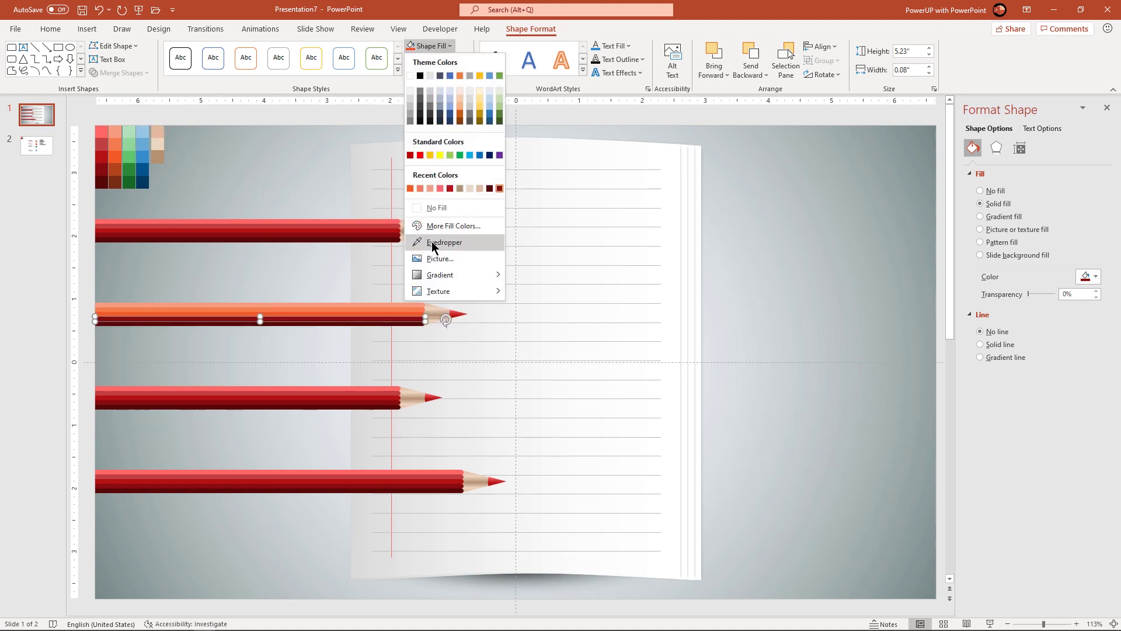
pyautogui.click(433, 242)
pyautogui.click(114, 169)
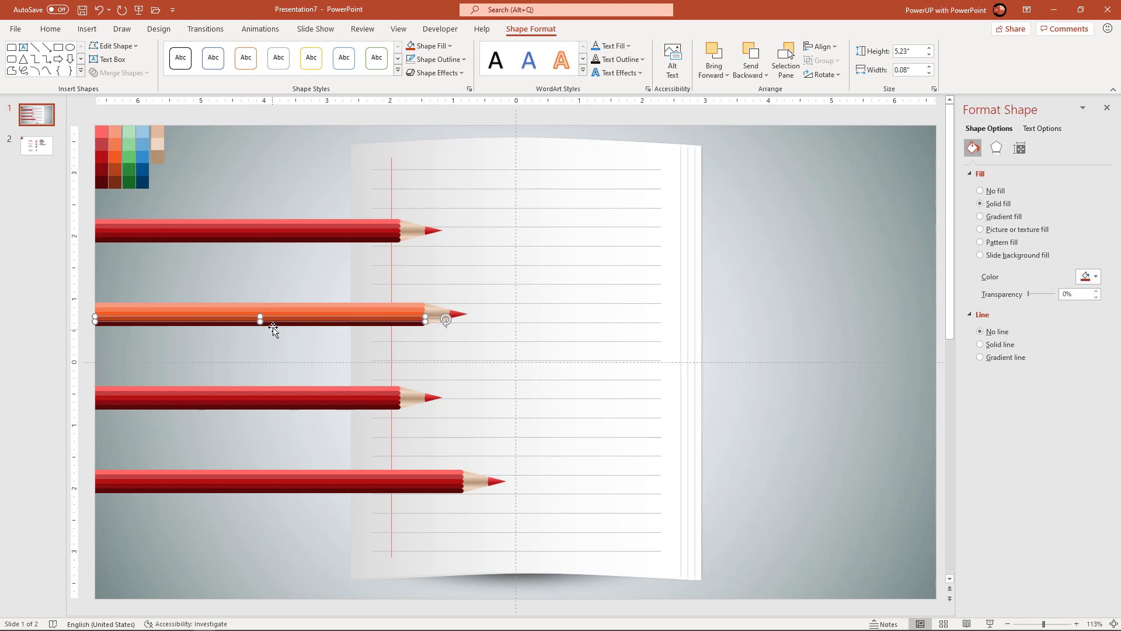
pyautogui.click(272, 325)
pyautogui.click(431, 46)
pyautogui.click(433, 239)
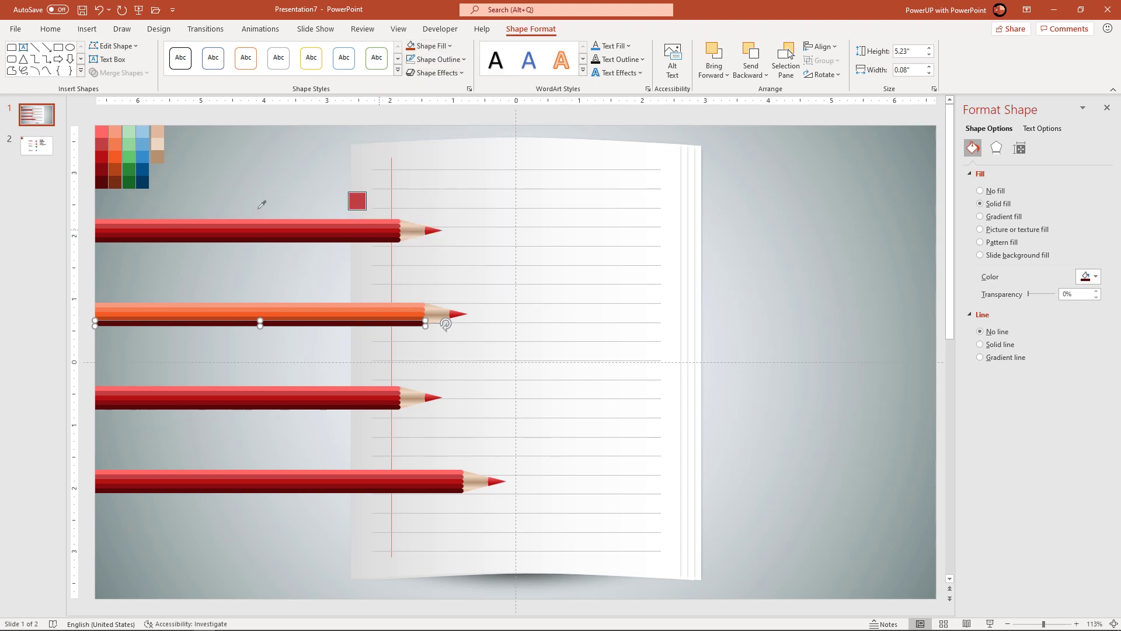
pyautogui.click(121, 182)
# Eyedrop light green from the swatches onto the third pencil's top stripes.
pyautogui.click(300, 390)
pyautogui.click(431, 45)
pyautogui.click(434, 242)
pyautogui.click(129, 132)
pyautogui.click(432, 46)
pyautogui.click(436, 242)
pyautogui.click(129, 132)
pyautogui.click(280, 400)
pyautogui.click(448, 52)
pyautogui.click(435, 243)
pyautogui.click(129, 132)
# Fill the third pencil's lower stripes with green and dark green.
pyautogui.click(284, 406)
pyautogui.click(431, 46)
pyautogui.click(440, 244)
pyautogui.click(129, 145)
pyautogui.click(292, 407)
pyautogui.click(431, 46)
pyautogui.click(435, 243)
pyautogui.click(129, 158)
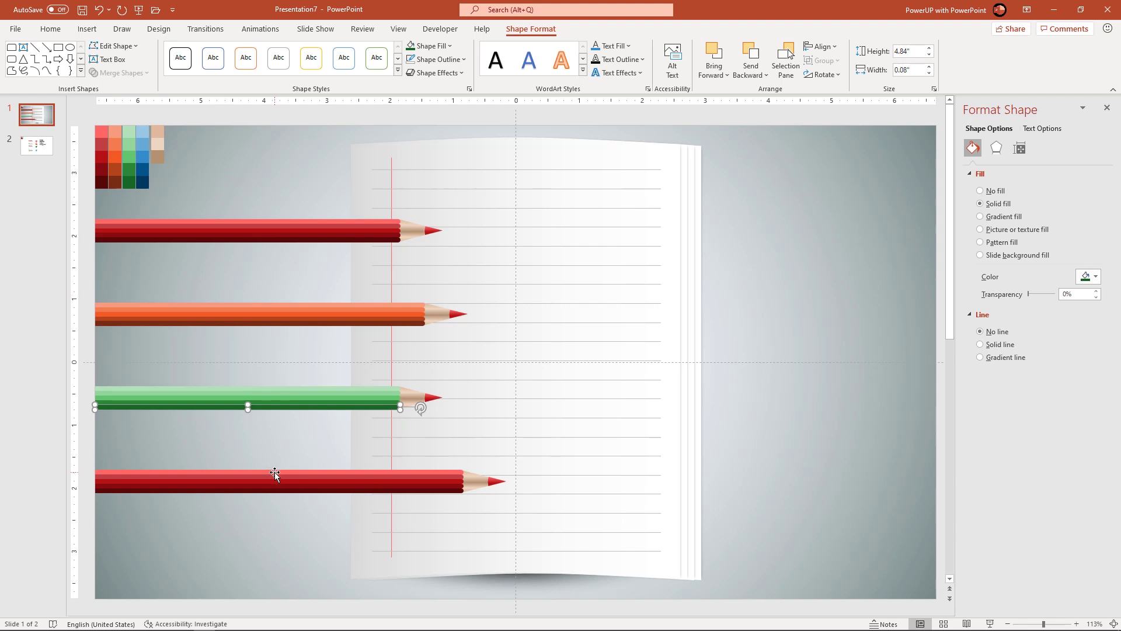
# Eyedrop light blue from the swatches onto the fourth pencil's top two stripes.
pyautogui.click(275, 472)
pyautogui.click(431, 45)
pyautogui.click(435, 242)
pyautogui.click(143, 132)
pyautogui.click(290, 478)
pyautogui.click(431, 46)
pyautogui.click(435, 243)
pyautogui.click(142, 132)
# Fill the fourth pencil's remaining stripes with blue, darker blue and dark navy.
pyautogui.click(293, 483)
pyautogui.click(431, 45)
pyautogui.click(436, 243)
pyautogui.click(142, 144)
pyautogui.click(315, 488)
pyautogui.click(431, 45)
pyautogui.click(435, 242)
pyautogui.click(142, 157)
pyautogui.click(300, 491)
pyautogui.click(431, 46)
pyautogui.click(435, 242)
pyautogui.click(142, 178)
pyautogui.click(272, 197)
# Recolour the orange pencil's tip gradient stops to dark orange and light orange.
pyautogui.click(453, 316)
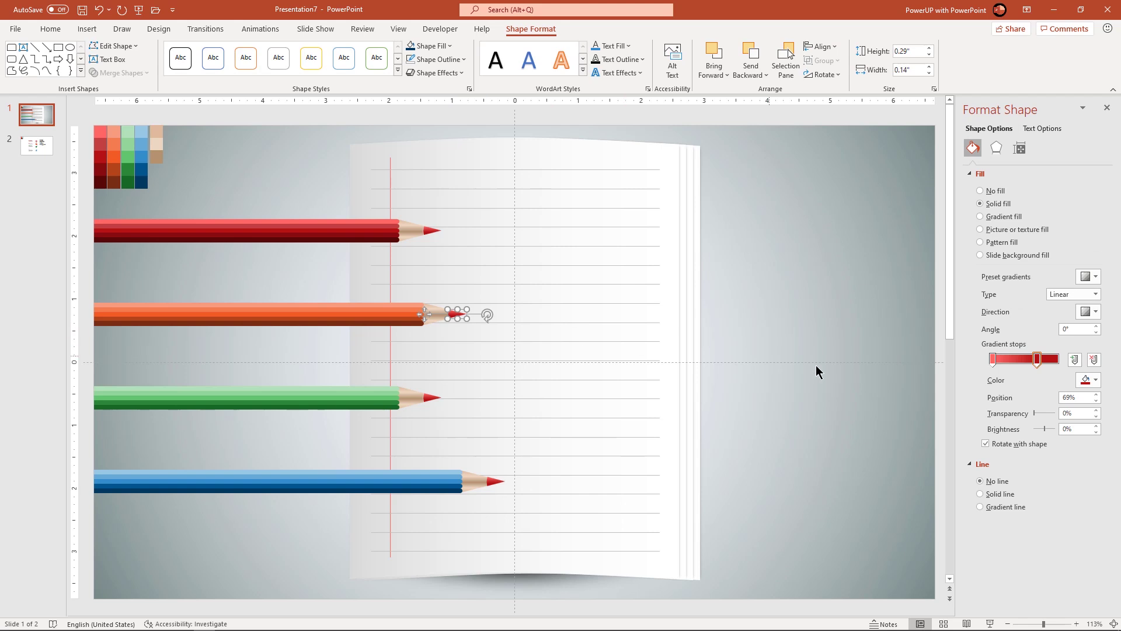
pyautogui.click(1086, 380)
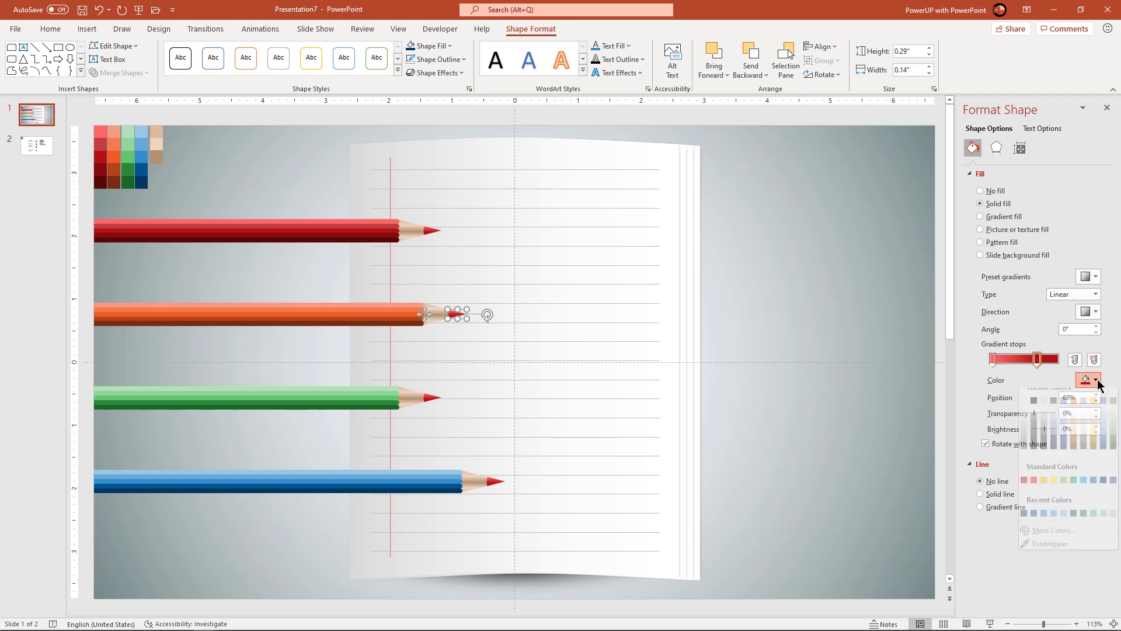
pyautogui.click(1045, 555)
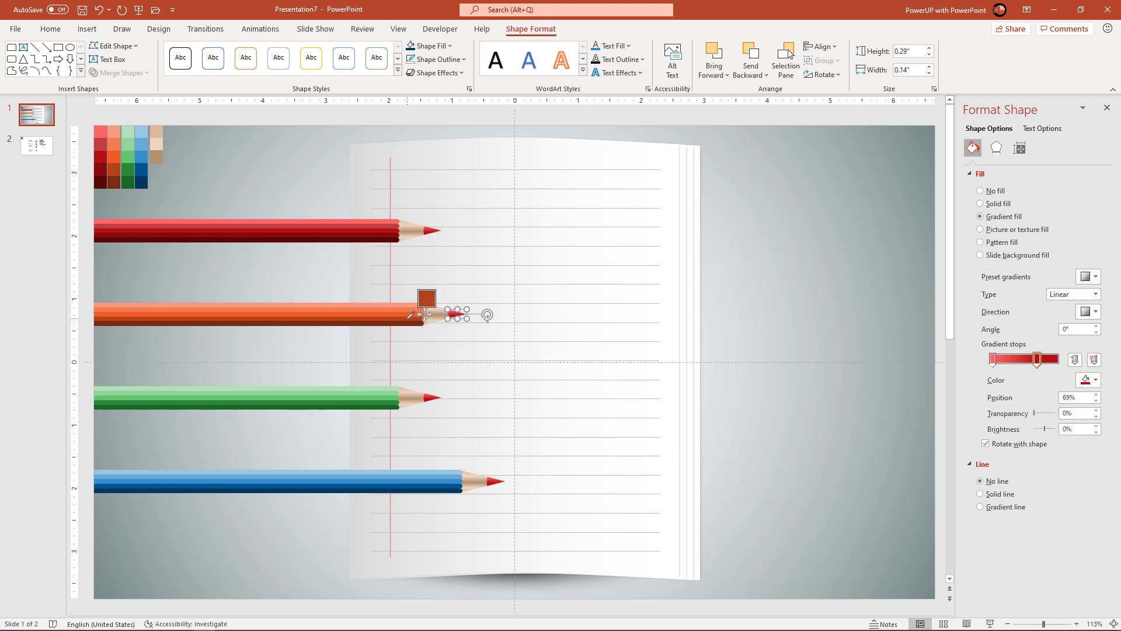
pyautogui.click(410, 318)
pyautogui.click(993, 360)
pyautogui.click(1088, 380)
pyautogui.click(1049, 554)
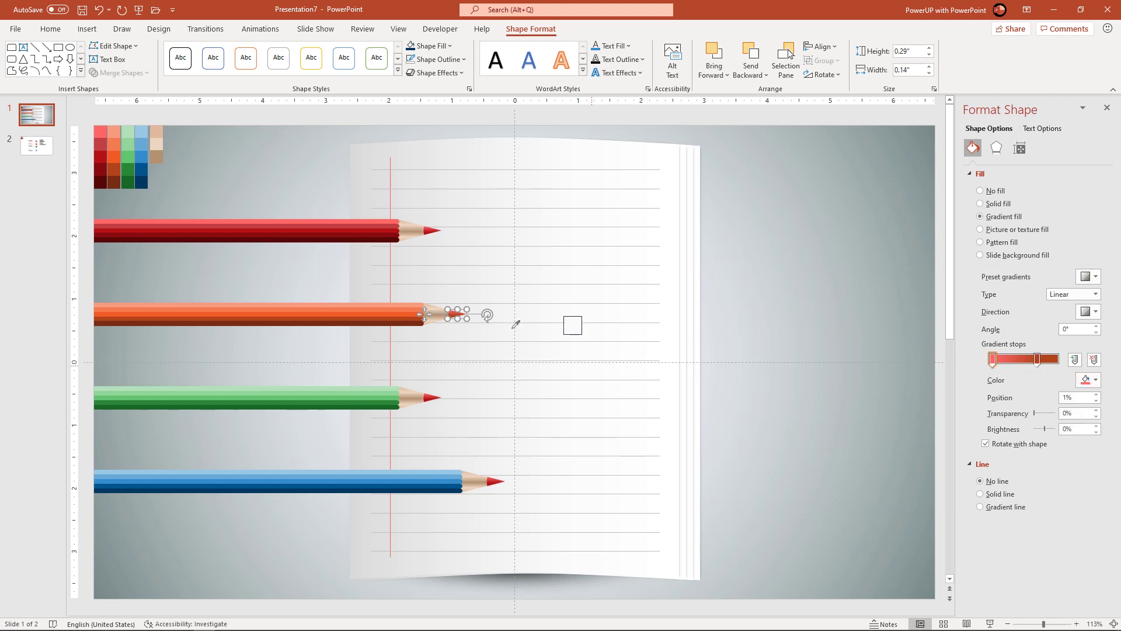
pyautogui.click(398, 302)
# Recolour the green pencil's tip gradient stops to light green and dark green.
pyautogui.click(430, 398)
pyautogui.click(1088, 379)
pyautogui.click(1055, 549)
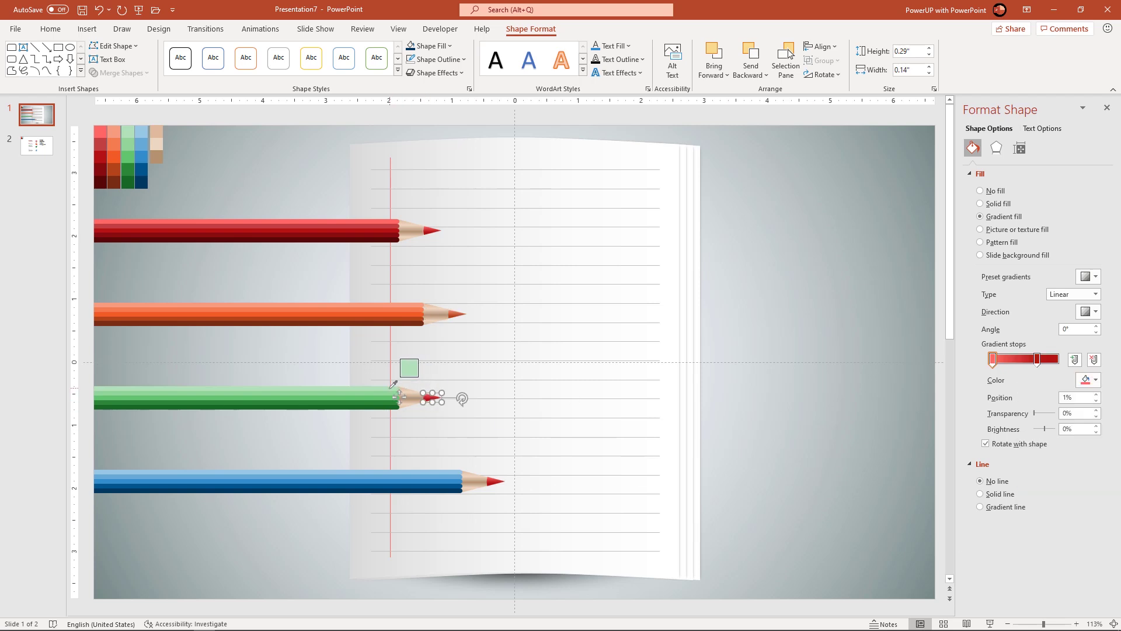
pyautogui.click(393, 384)
pyautogui.click(1037, 358)
pyautogui.click(1095, 379)
pyautogui.click(1045, 553)
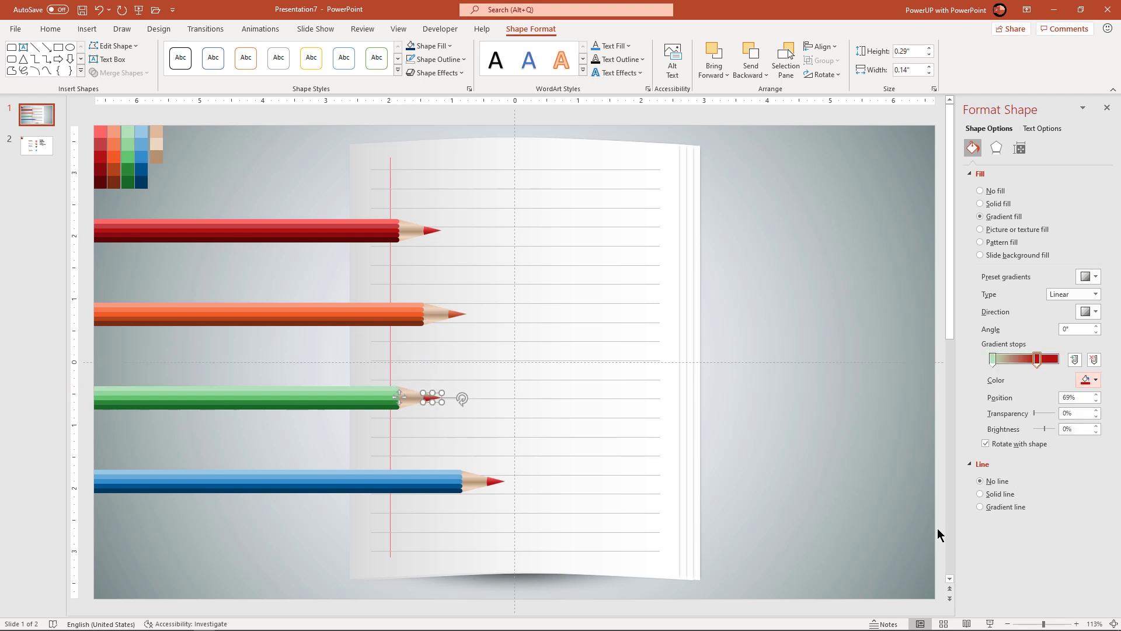
pyautogui.click(380, 399)
# Recolour the blue pencil's tip gradient stops to dark blue and light blue.
pyautogui.click(496, 482)
pyautogui.click(1087, 380)
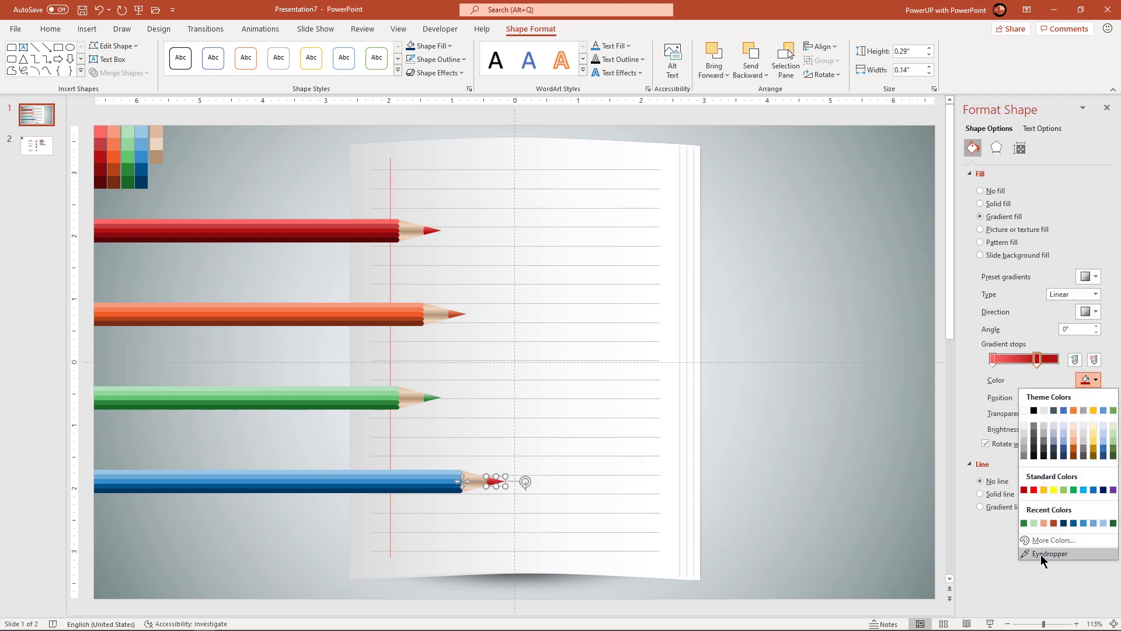
pyautogui.click(1050, 554)
pyautogui.click(447, 475)
pyautogui.click(993, 358)
pyautogui.click(1096, 380)
pyautogui.click(1045, 553)
pyautogui.click(459, 475)
pyautogui.click(789, 433)
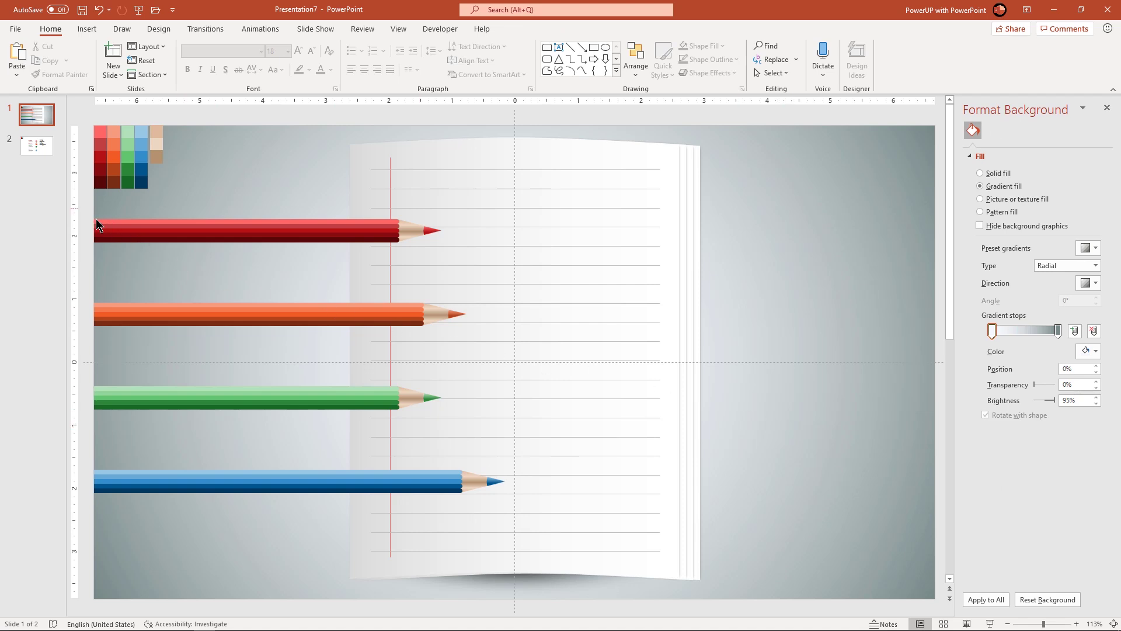
# Group the red pencil's pieces, then the orange pencil's pieces, into single objects.
pyautogui.moveTo(86, 209); pyautogui.dragTo(470, 270)
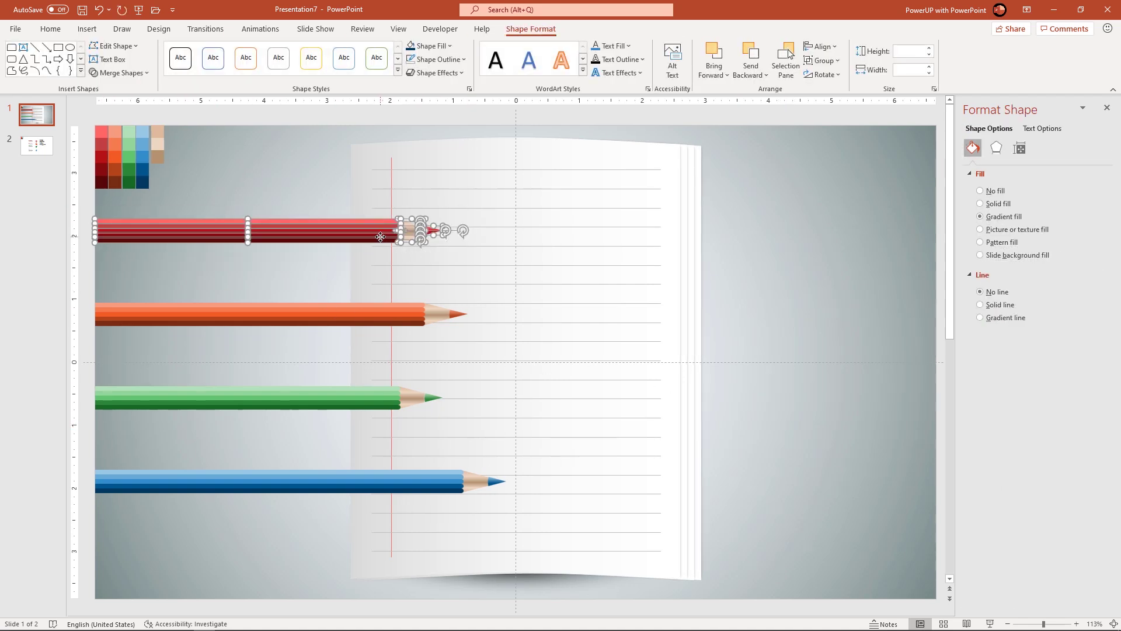
pyautogui.rightClick(382, 237)
pyautogui.moveTo(462, 316)
pyautogui.click(499, 317)
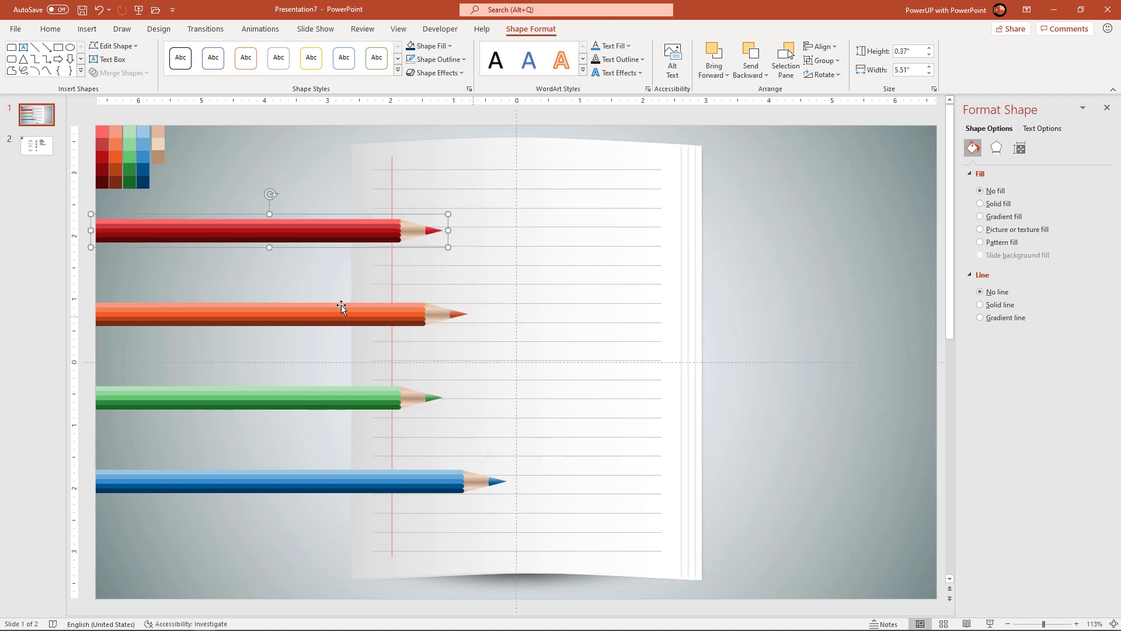
pyautogui.click(93, 278)
pyautogui.moveTo(87, 278)
pyautogui.mouseDown()
pyautogui.moveTo(120, 310)
pyautogui.moveTo(503, 361)
pyautogui.mouseUp()
pyautogui.rightClick(393, 323)
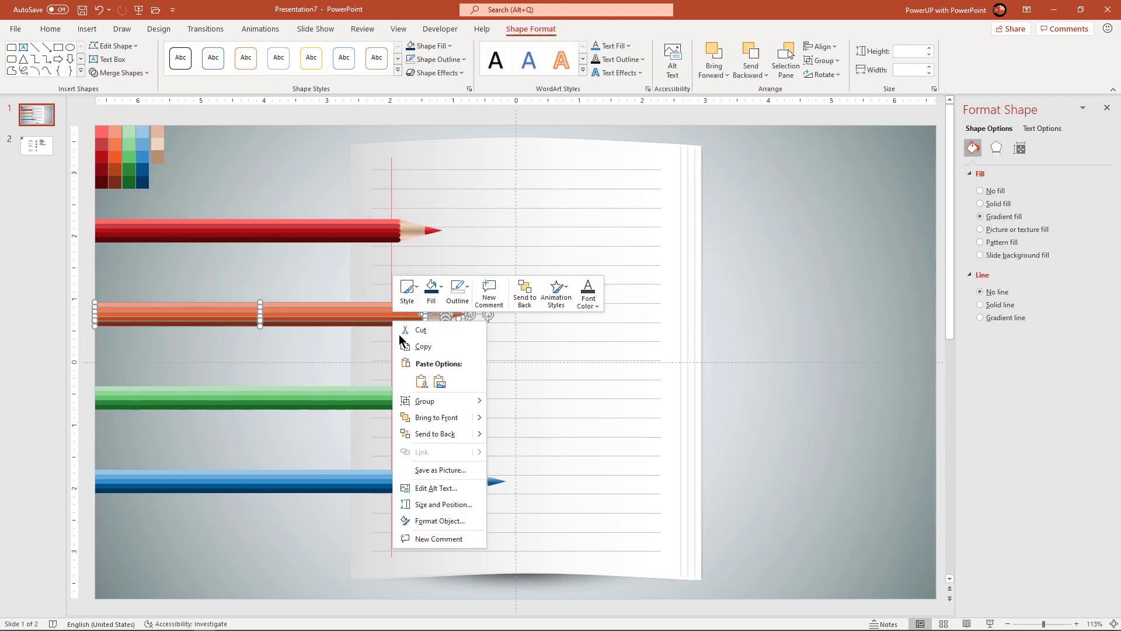
pyautogui.moveTo(426, 404)
pyautogui.click(503, 401)
pyautogui.click(208, 426)
# Group the green and blue pencils' pieces into single objects, then start selecting the pencils.
pyautogui.moveTo(83, 369)
pyautogui.mouseDown()
pyautogui.moveTo(303, 419)
pyautogui.moveTo(465, 423)
pyautogui.mouseUp()
pyautogui.rightClick(377, 402)
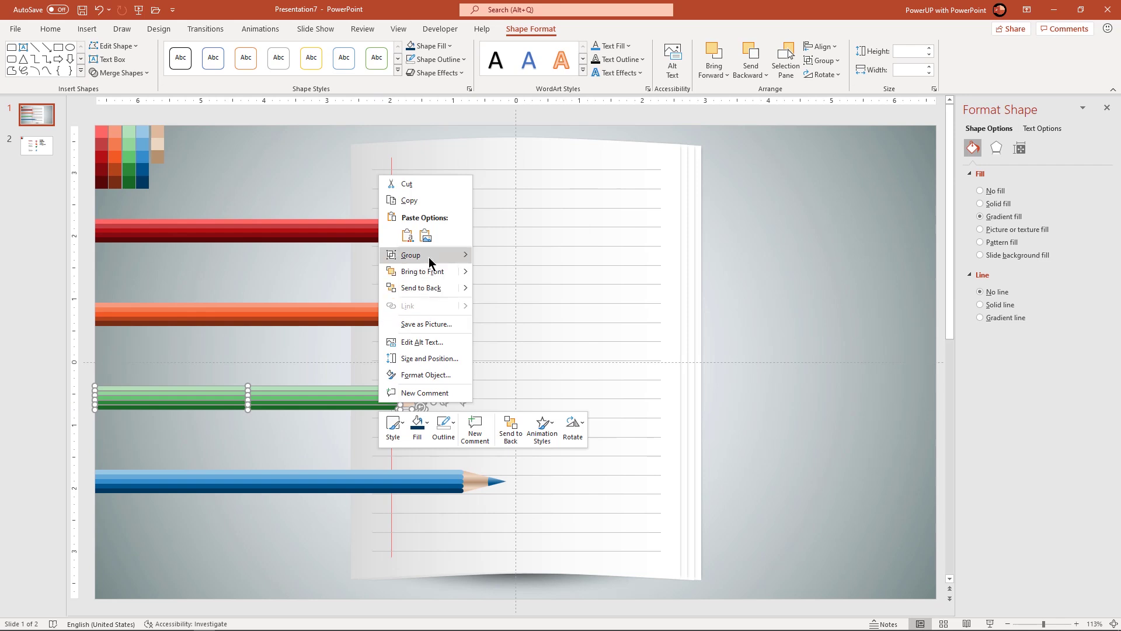
pyautogui.moveTo(429, 257)
pyautogui.click(497, 257)
pyautogui.click(104, 457)
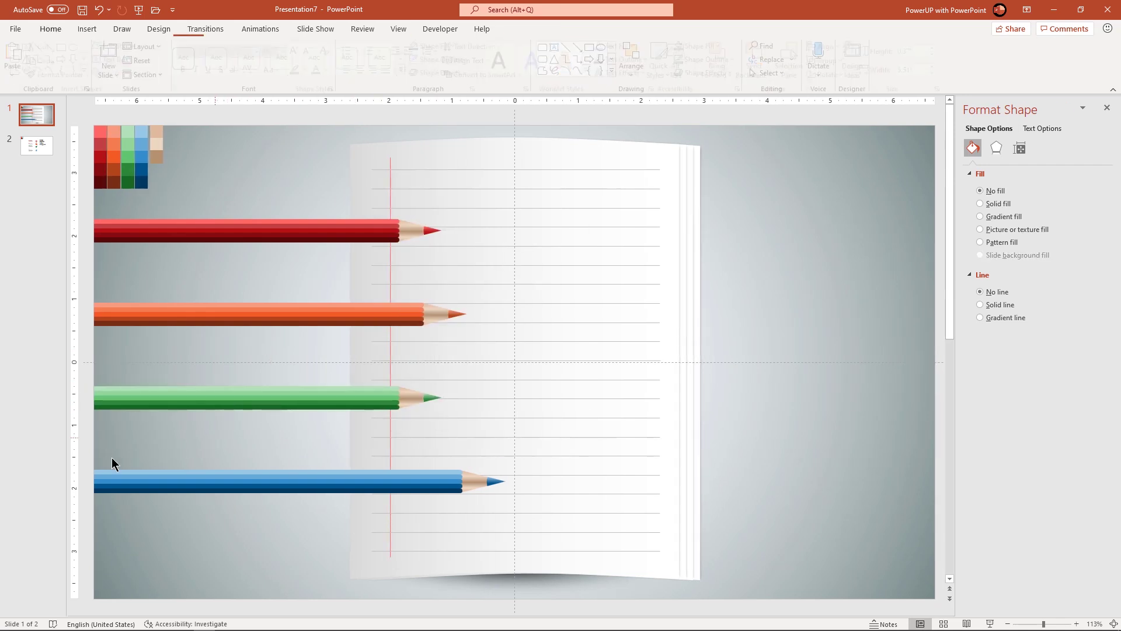
pyautogui.moveTo(88, 454)
pyautogui.mouseDown()
pyautogui.moveTo(167, 499)
pyautogui.moveTo(561, 506)
pyautogui.mouseUp()
pyautogui.rightClick(418, 481)
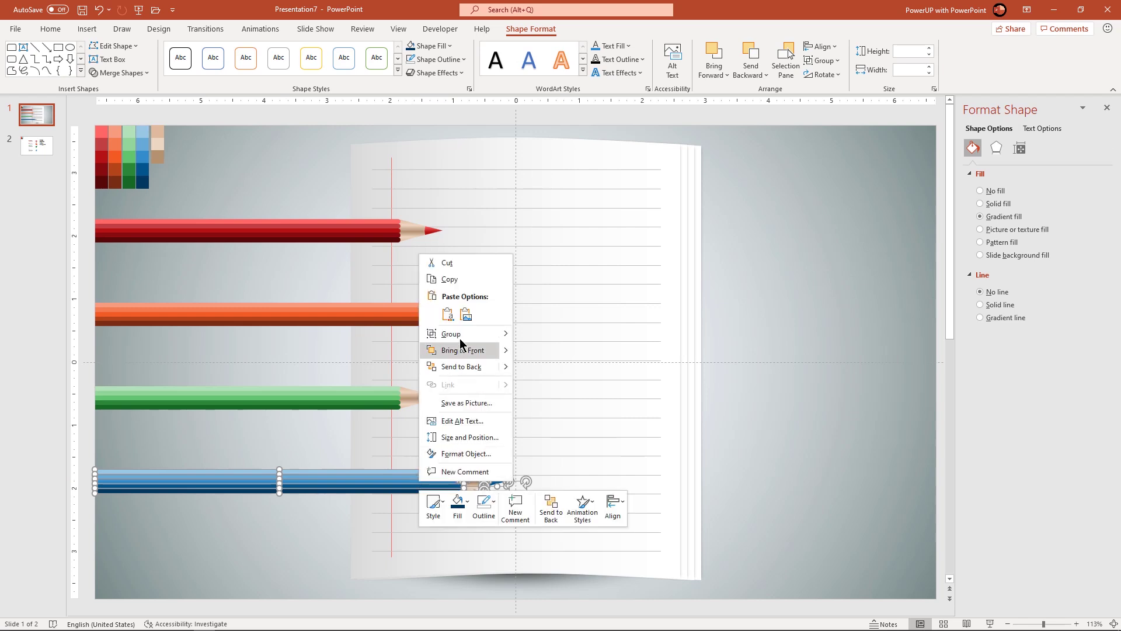
pyautogui.click(544, 337)
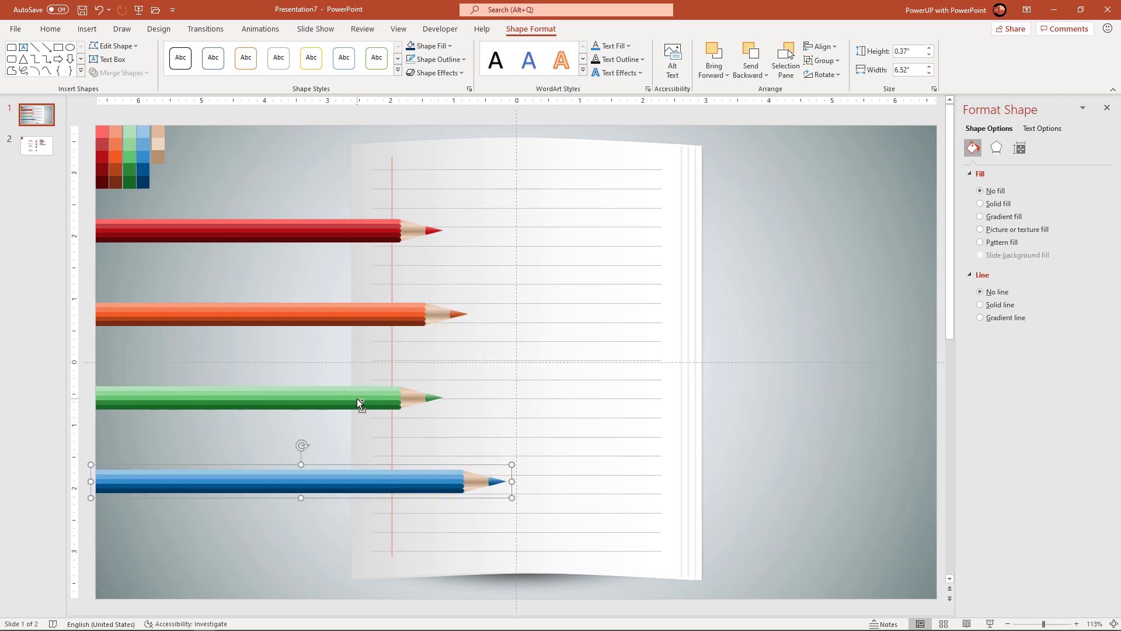
pyautogui.keyDown('shift'); pyautogui.click(358, 402); pyautogui.keyUp('shift')
# Select all four pencils and apply an outer shadow with 6 pt distance and 40% transparency.
pyautogui.keyDown('shift'); pyautogui.click(354, 317); pyautogui.keyUp('shift')
pyautogui.keyDown('shift'); pyautogui.click(368, 230); pyautogui.keyUp('shift')
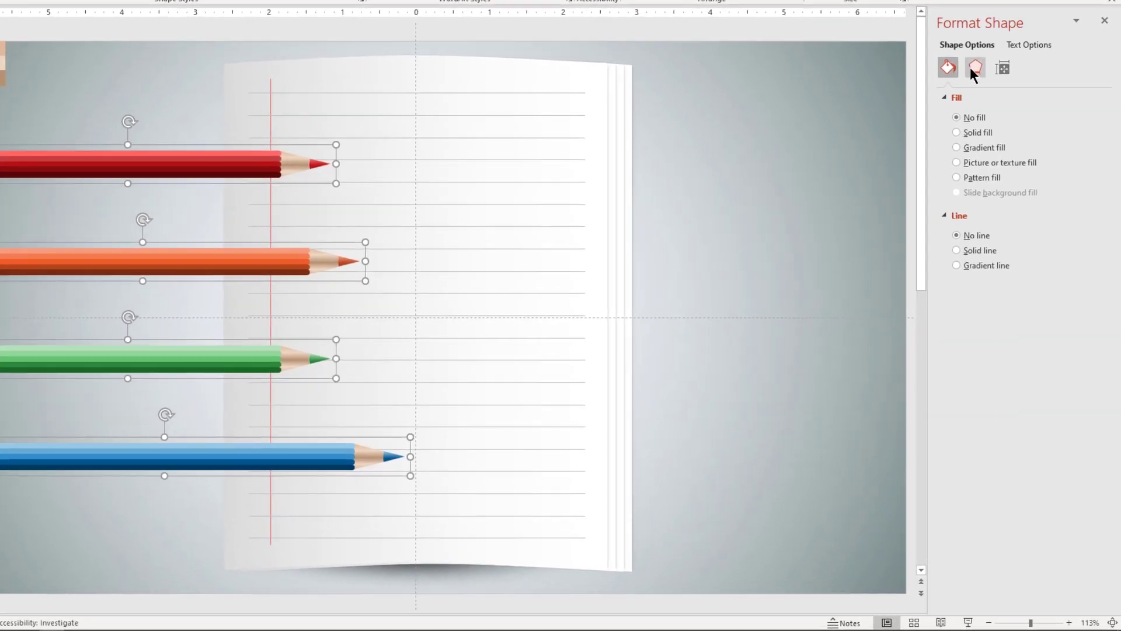
pyautogui.click(984, 97)
pyautogui.click(1079, 116)
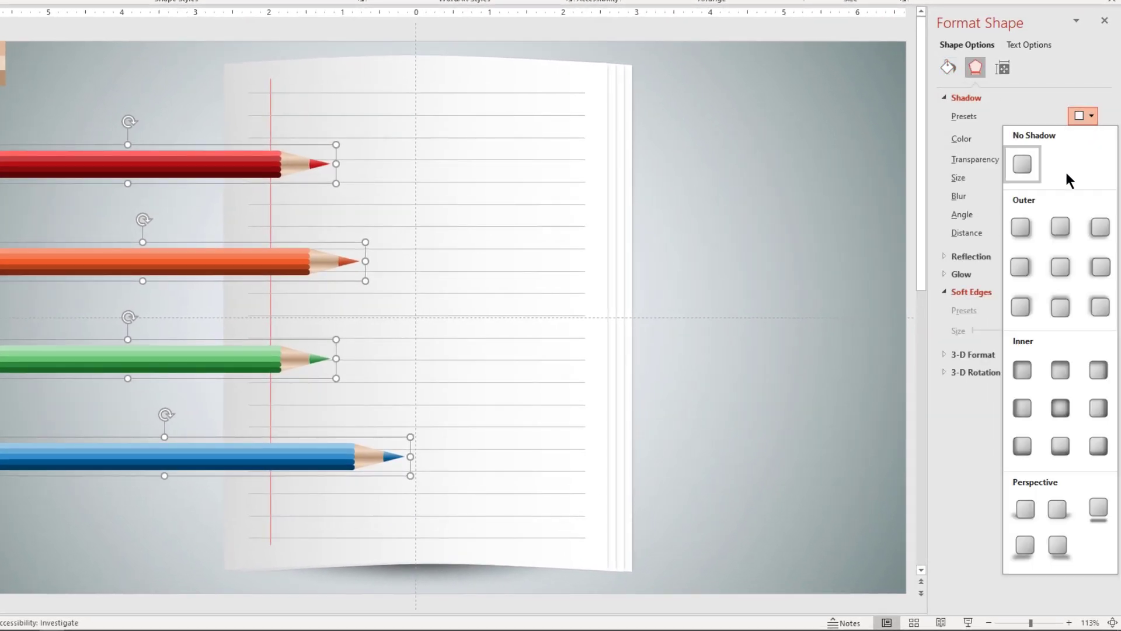
pyautogui.click(1061, 225)
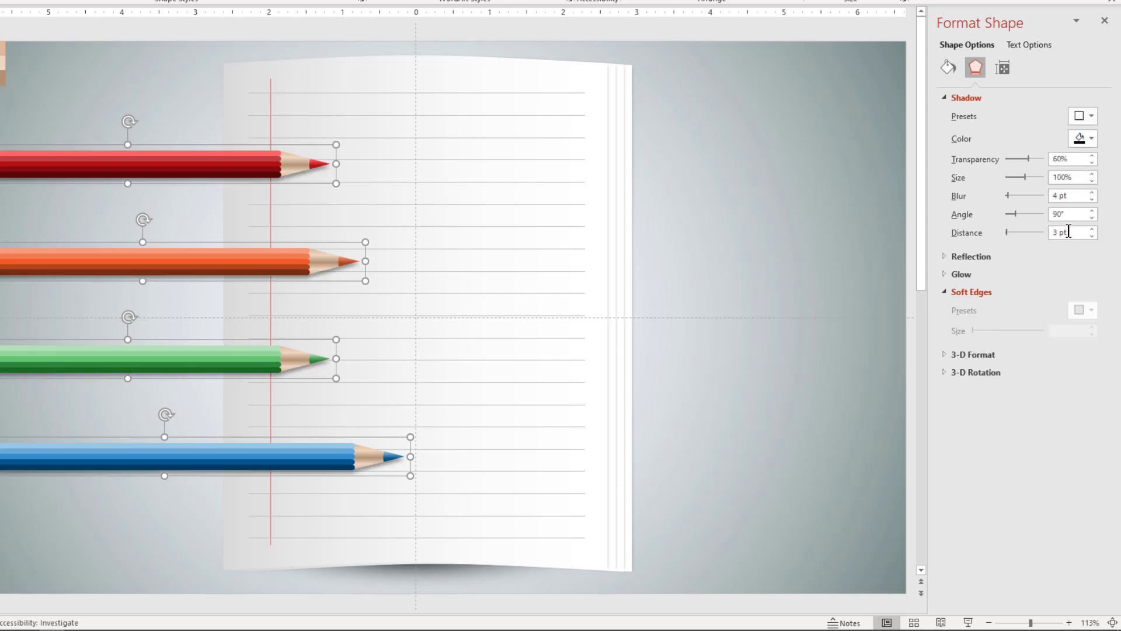
pyautogui.click(1092, 229)
pyautogui.click(1092, 229)
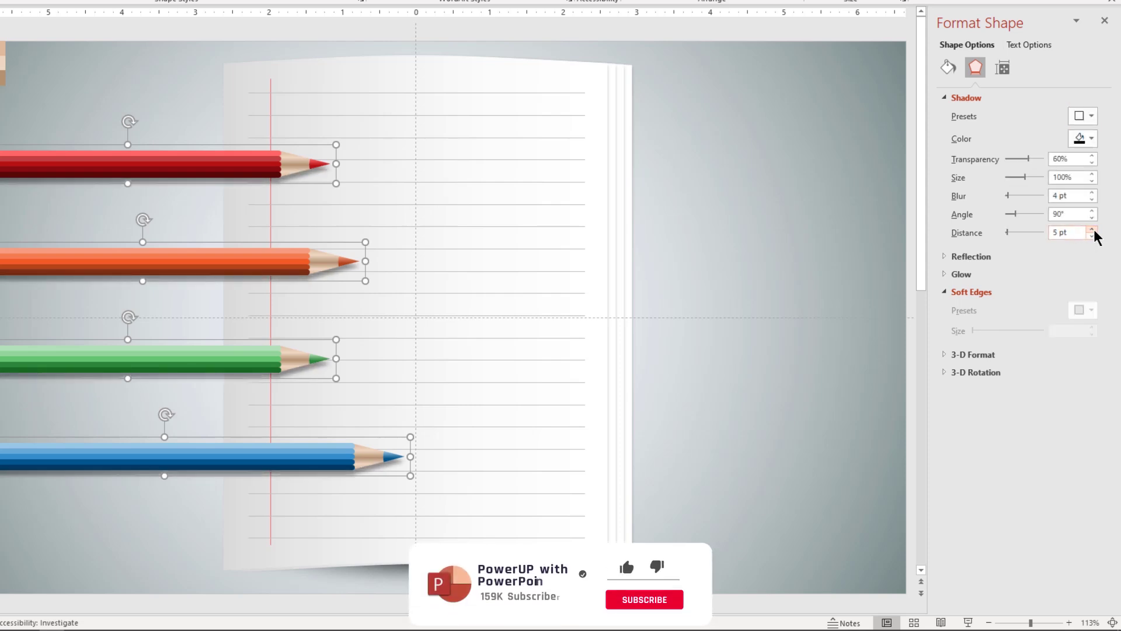
pyautogui.click(1092, 230)
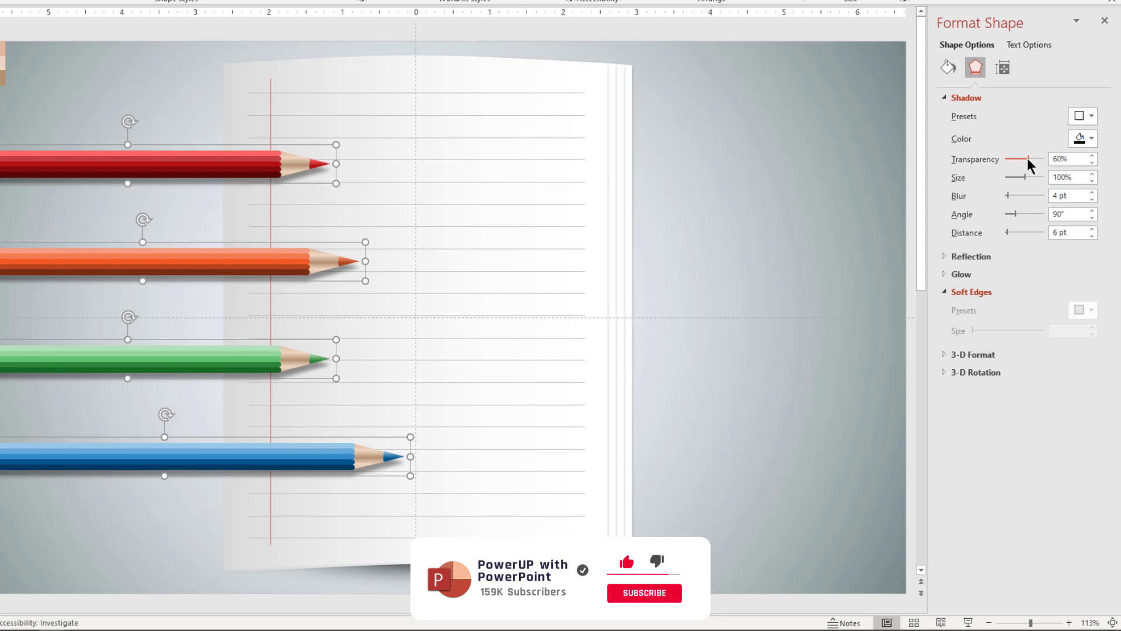
pyautogui.moveTo(1028, 158); pyautogui.dragTo(1021, 159)
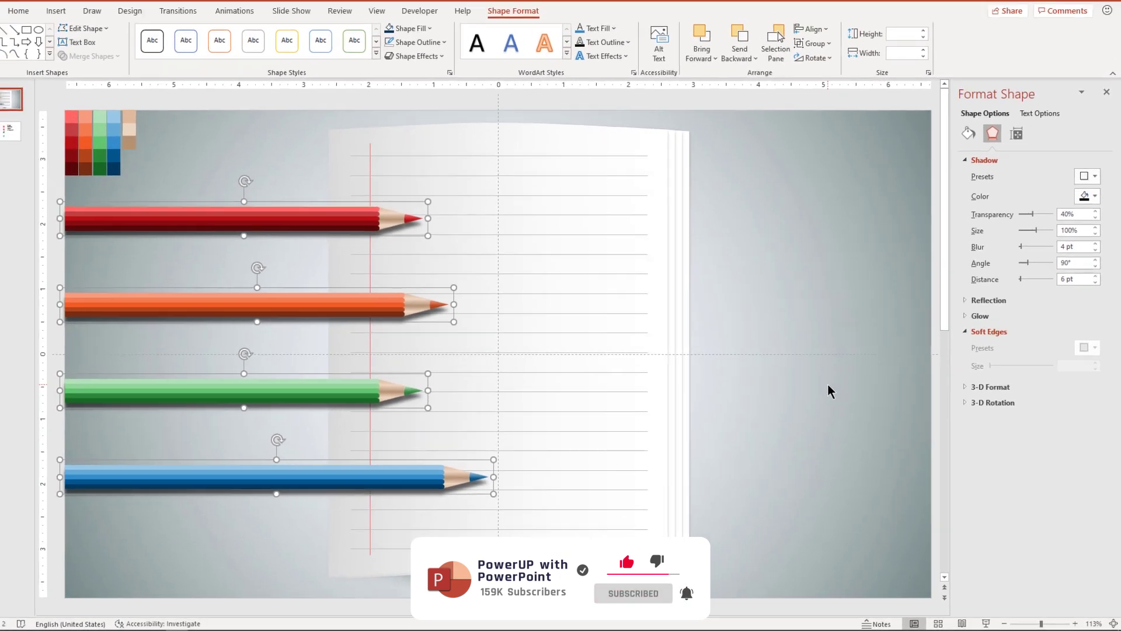
pyautogui.click(809, 350)
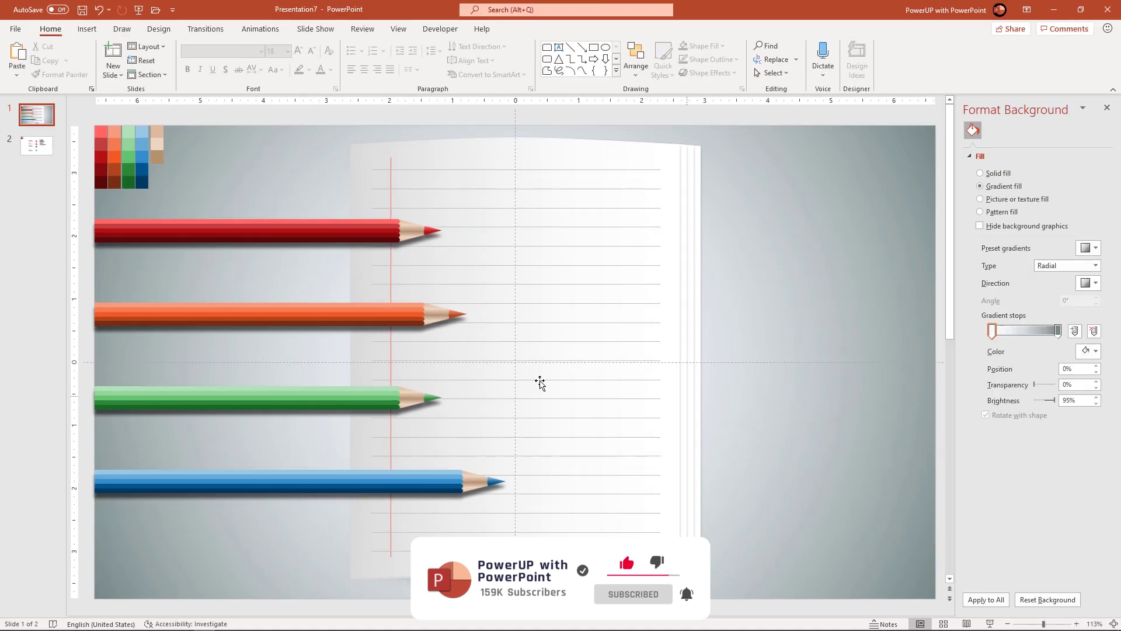
# Copy the four headings and icons from slide 2 and paste them onto the notebook on slide 1.
pyautogui.click(41, 146)
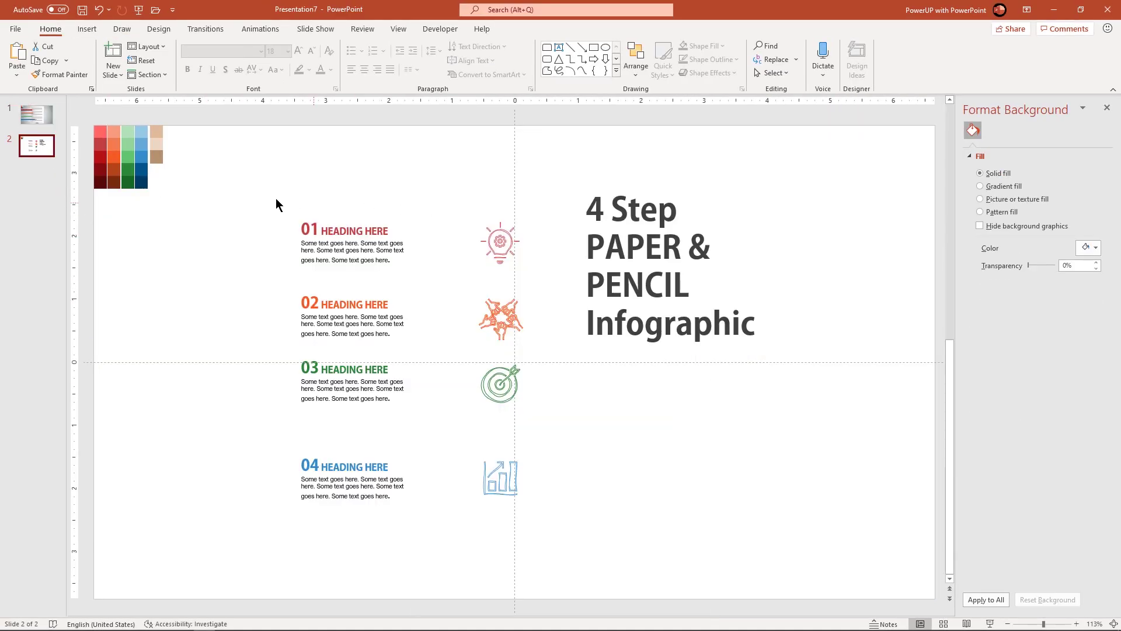
pyautogui.moveTo(261, 197); pyautogui.dragTo(569, 551)
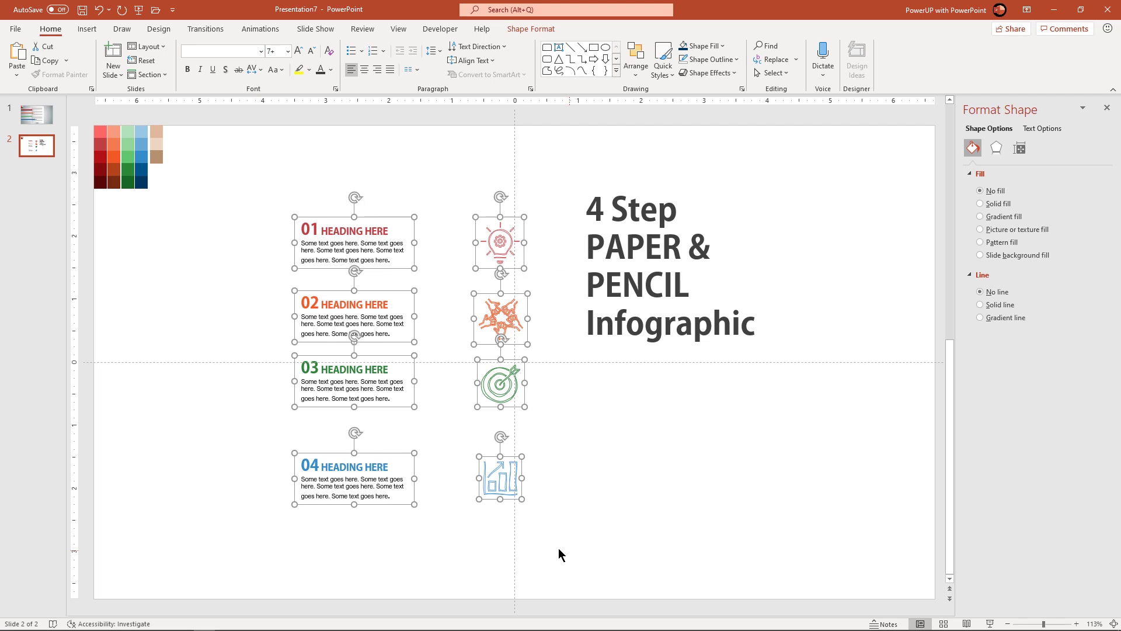
pyautogui.click(38, 126)
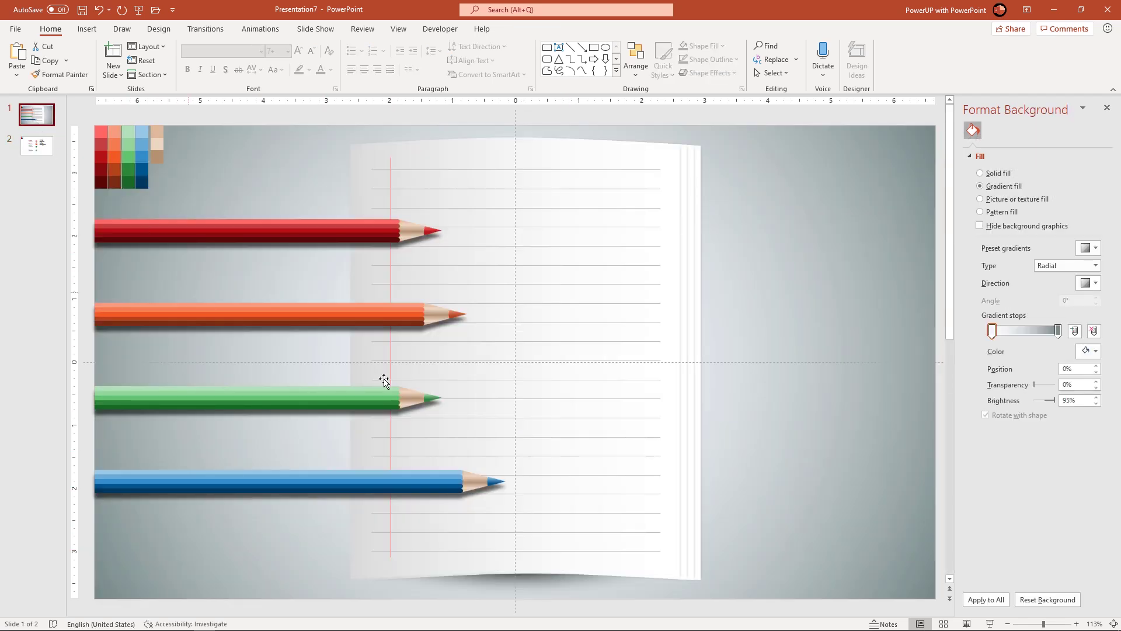
pyautogui.hotkey('ctrl', 'v')
pyautogui.moveTo(507, 243); pyautogui.dragTo(643, 240)
pyautogui.click(799, 303)
# Position headings 02–04 beside their pencil tips and each icon next to its heading.
pyautogui.moveTo(516, 290); pyautogui.dragTo(543, 294)
pyautogui.moveTo(529, 358); pyautogui.dragTo(532, 377)
pyautogui.moveTo(526, 452); pyautogui.dragTo(590, 458)
pyautogui.moveTo(643, 477); pyautogui.dragTo(645, 487)
pyautogui.moveTo(643, 384); pyautogui.dragTo(589, 403)
pyautogui.moveTo(642, 320); pyautogui.dragTo(608, 331)
pyautogui.moveTo(643, 241); pyautogui.dragTo(574, 242)
pyautogui.press('Escape')
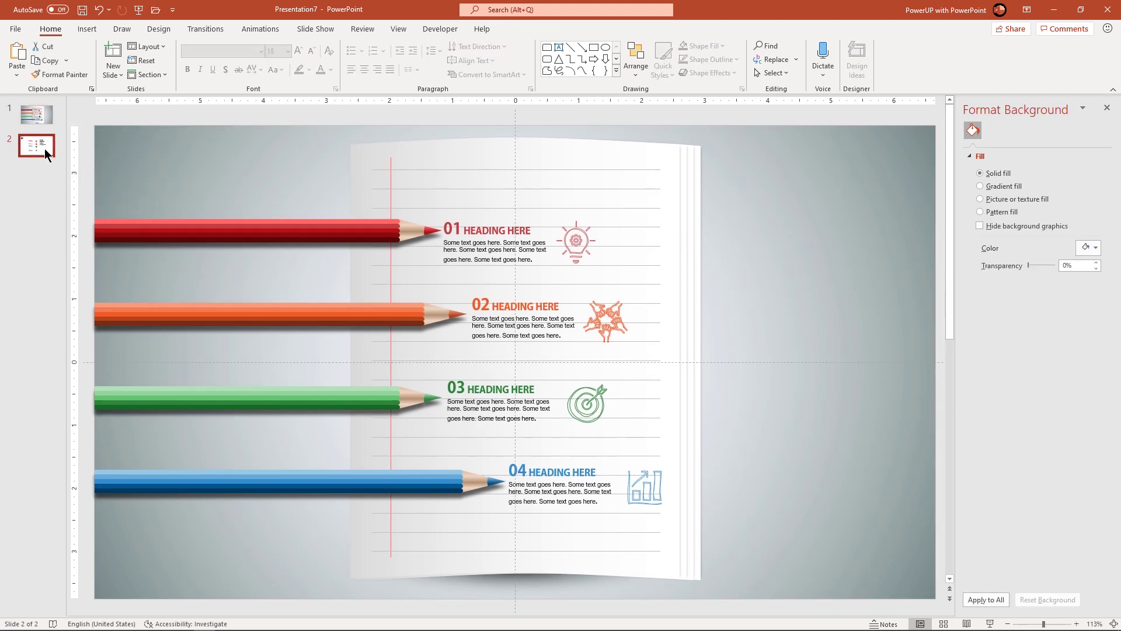
# Copy the '4 Step PAPER & PENCIL Infographic' title from slide 2 to the right of slide 1's notebook.
pyautogui.click(42, 147)
pyautogui.click(686, 190)
pyautogui.hotkey('ctrl', 'c')
pyautogui.press('pageup')
pyautogui.hotkey('ctrl', 'v')
pyautogui.moveTo(763, 279); pyautogui.dragTo(908, 248)
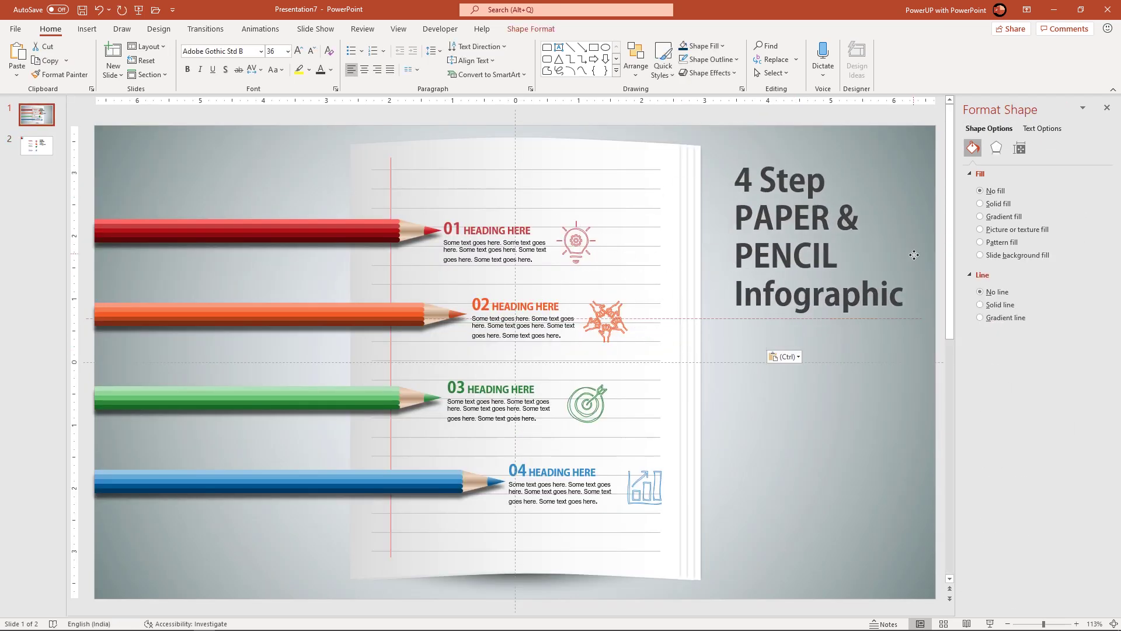
pyautogui.click(837, 423)
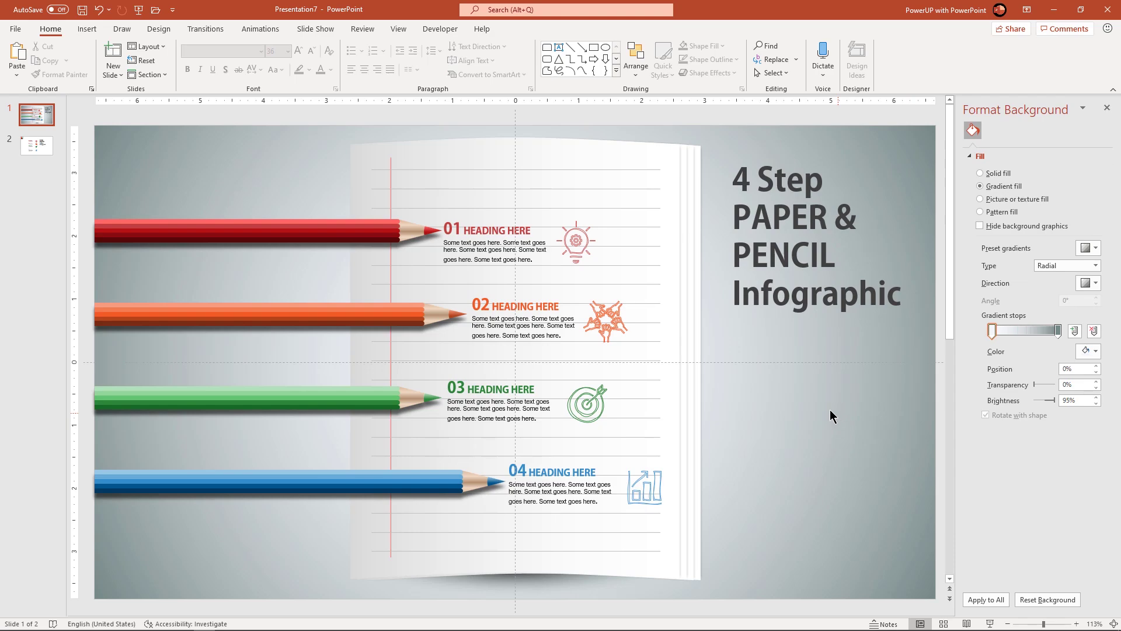